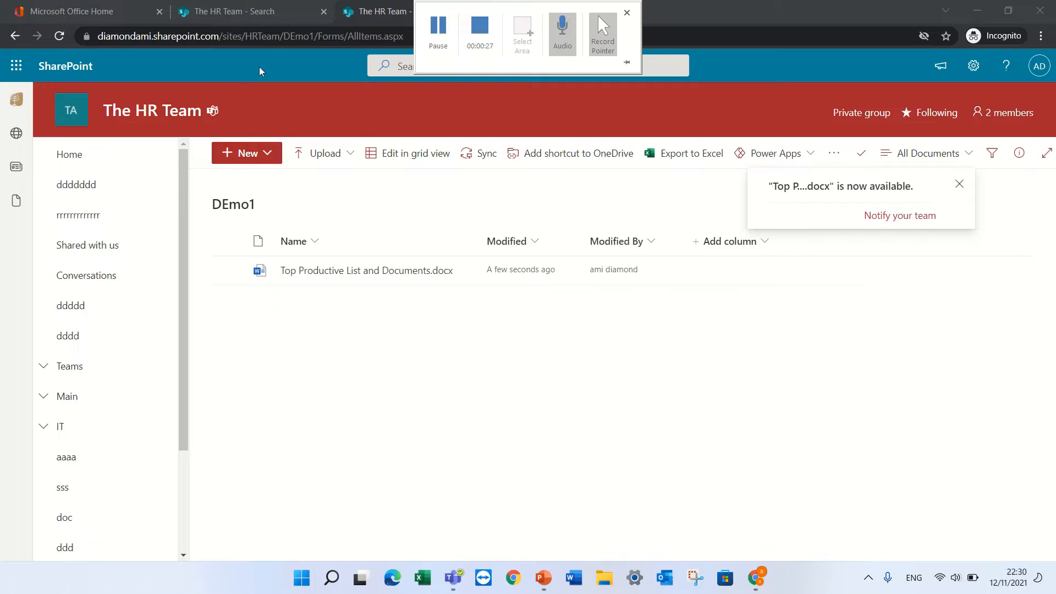
pyautogui.moveTo(461, 275)
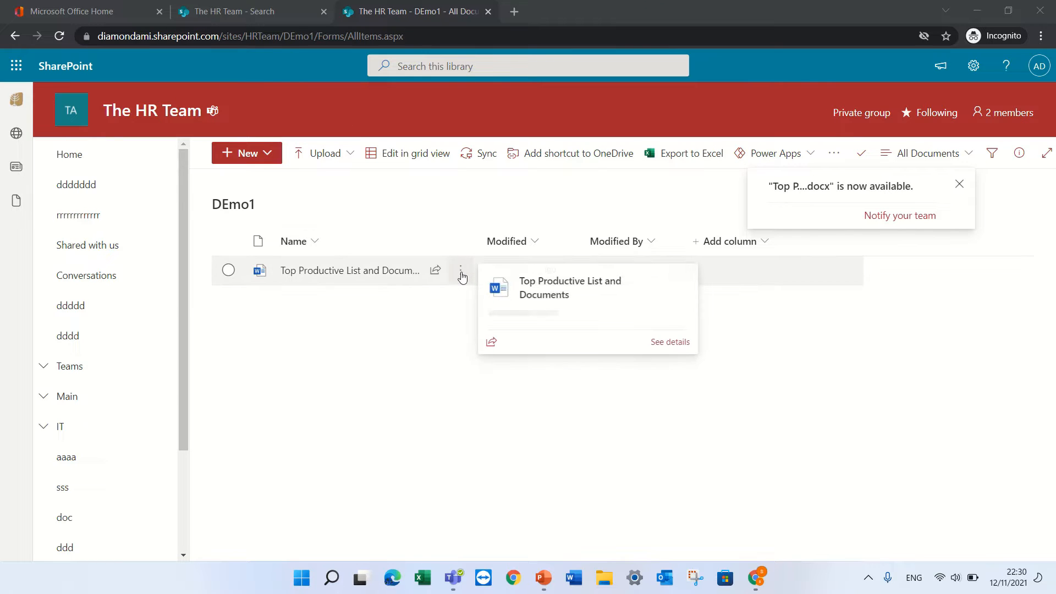
pyautogui.click(236, 273)
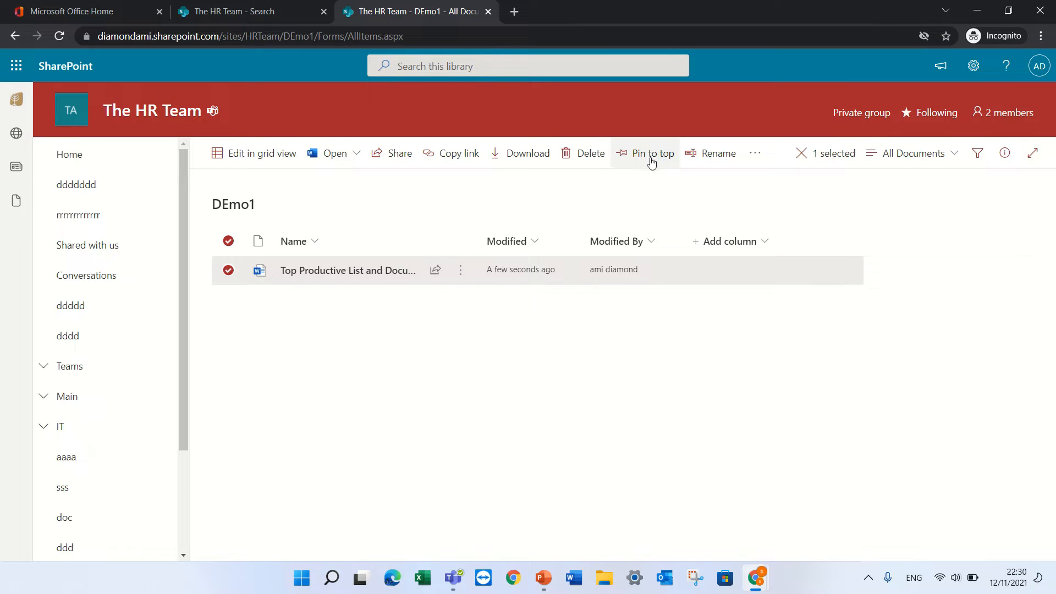
pyautogui.click(461, 274)
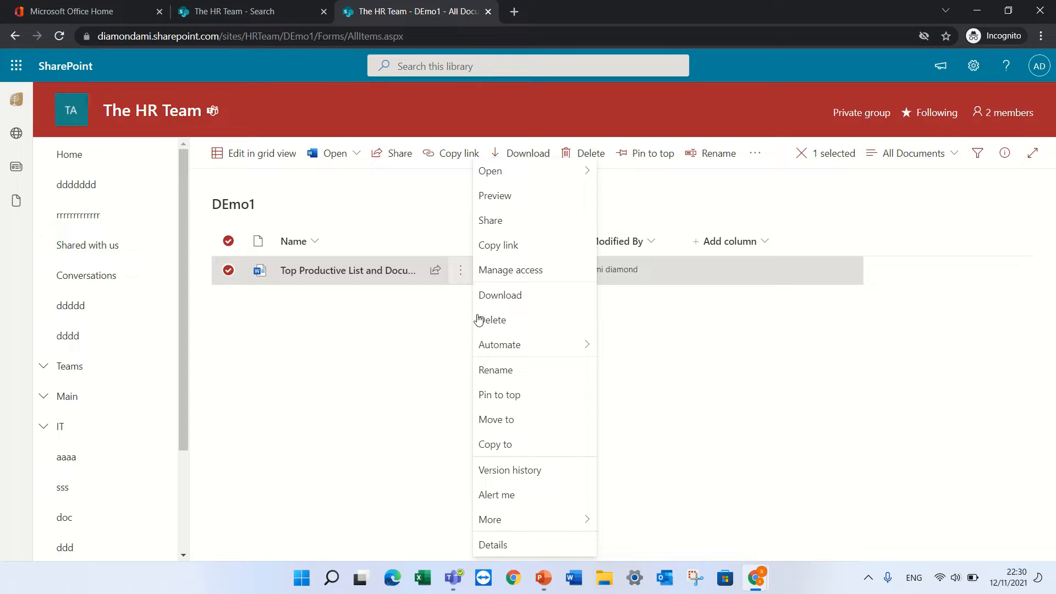
pyautogui.click(503, 394)
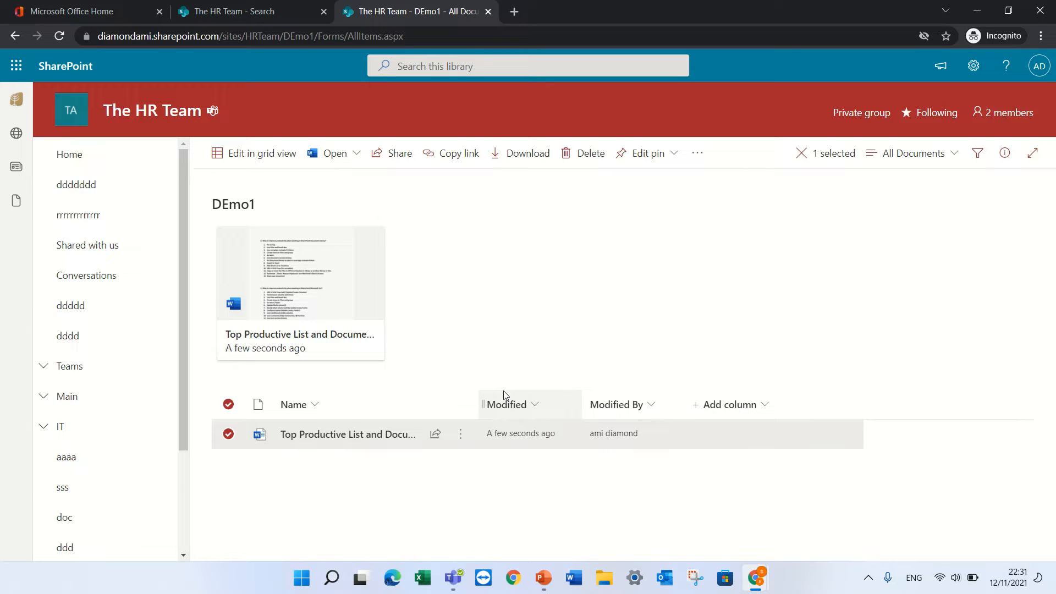
pyautogui.moveTo(374, 251)
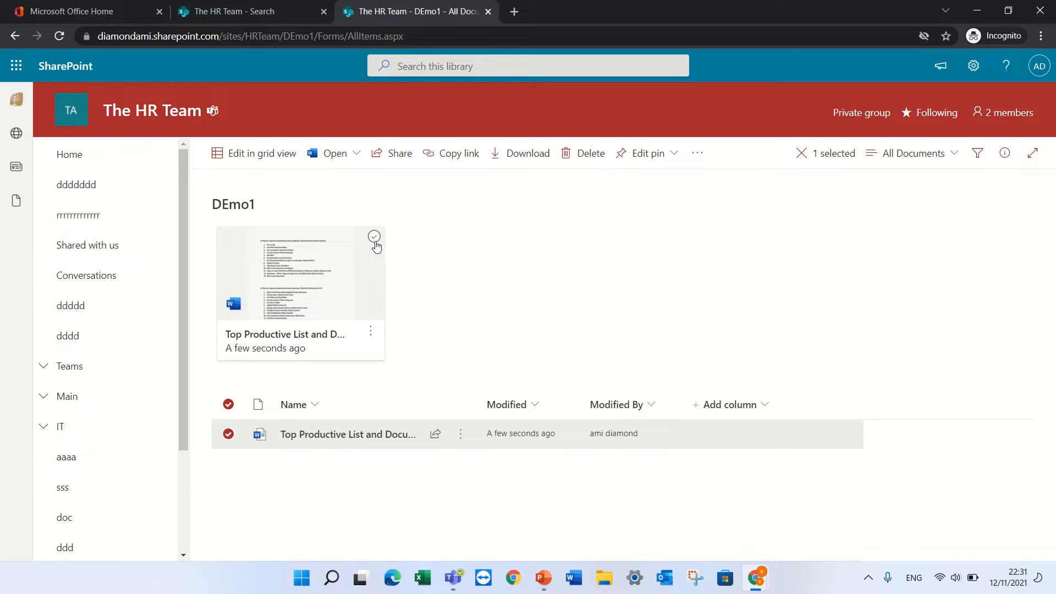
pyautogui.click(371, 331)
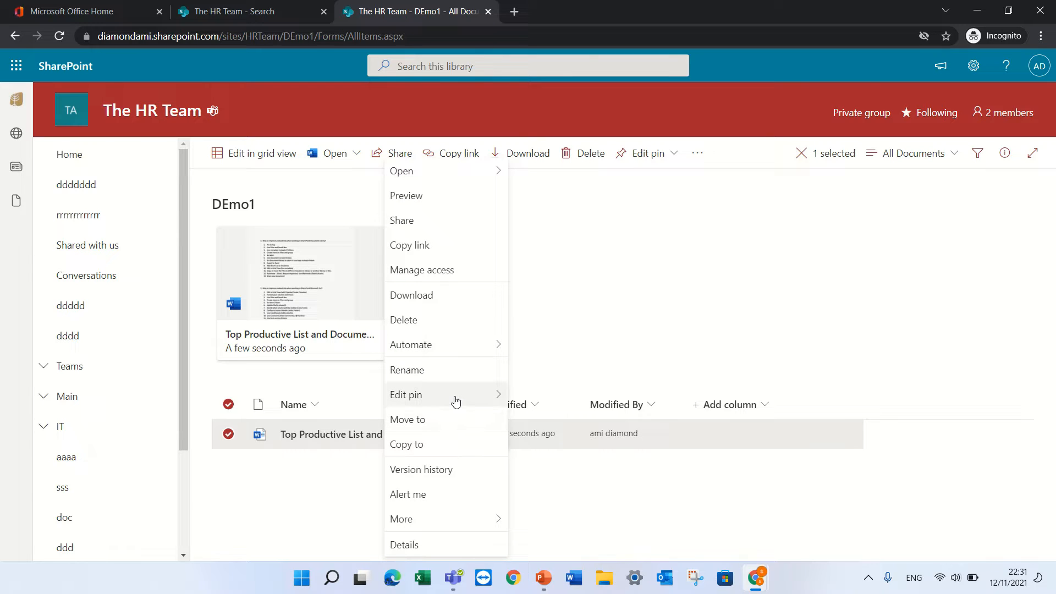
pyautogui.moveTo(455, 400)
pyautogui.click(549, 398)
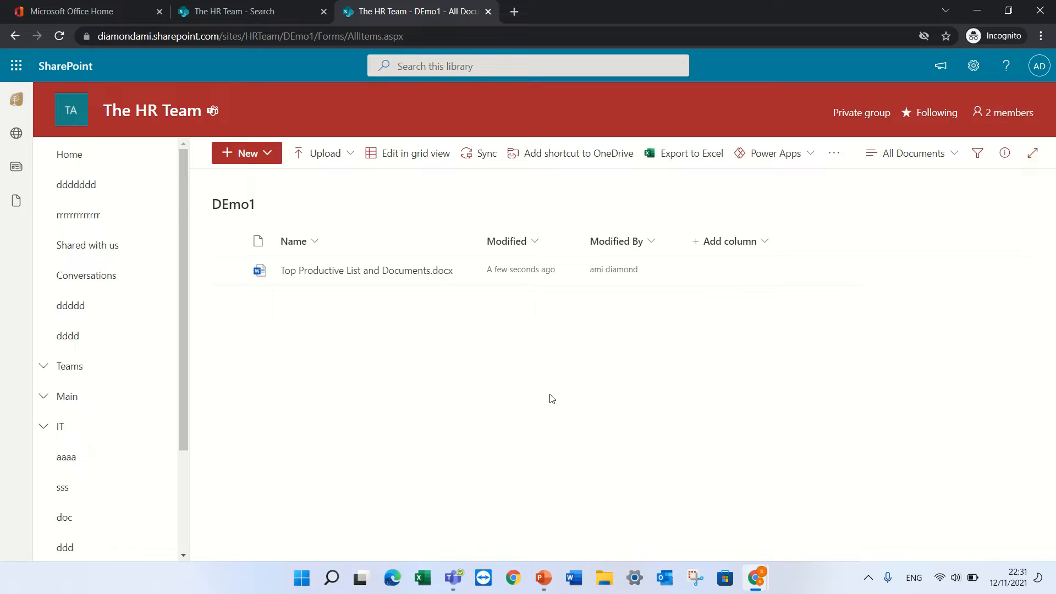
# Start a new Choice column in the DEmo1 library named Status
pyautogui.click(977, 156)
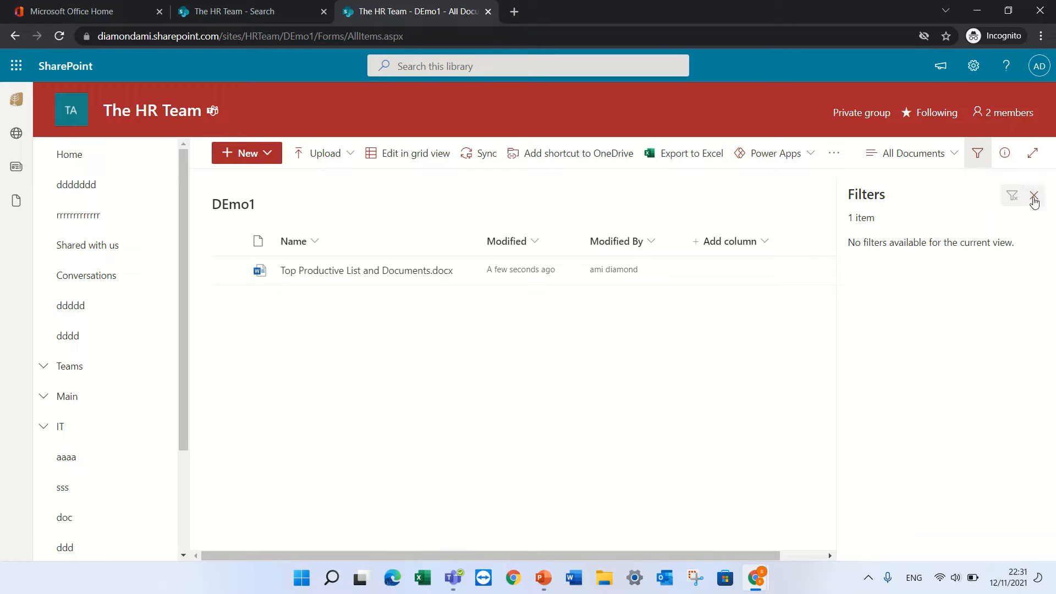
pyautogui.click(1033, 195)
pyautogui.click(764, 240)
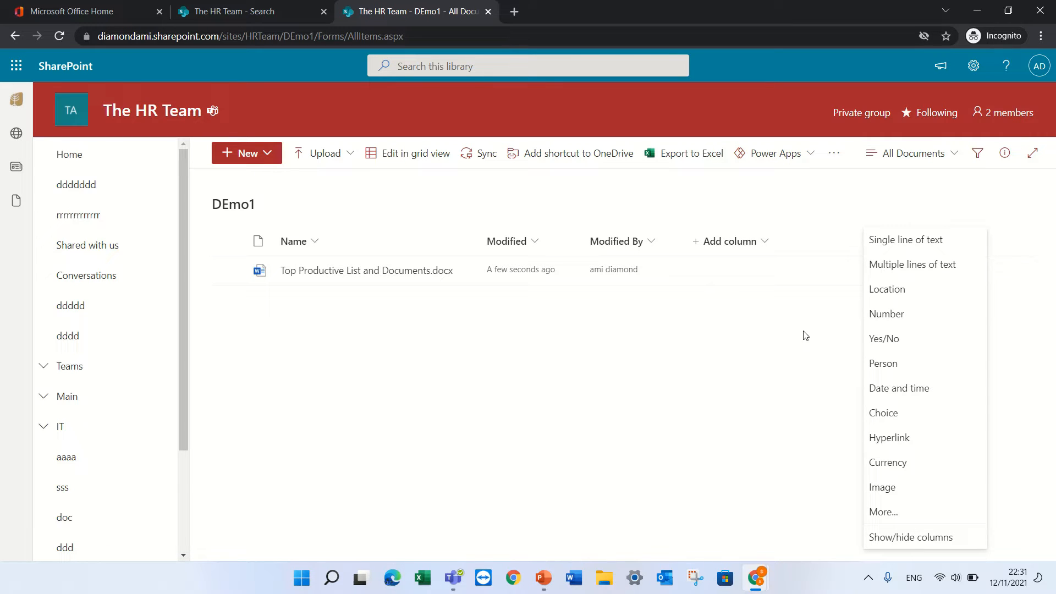
pyautogui.click(897, 413)
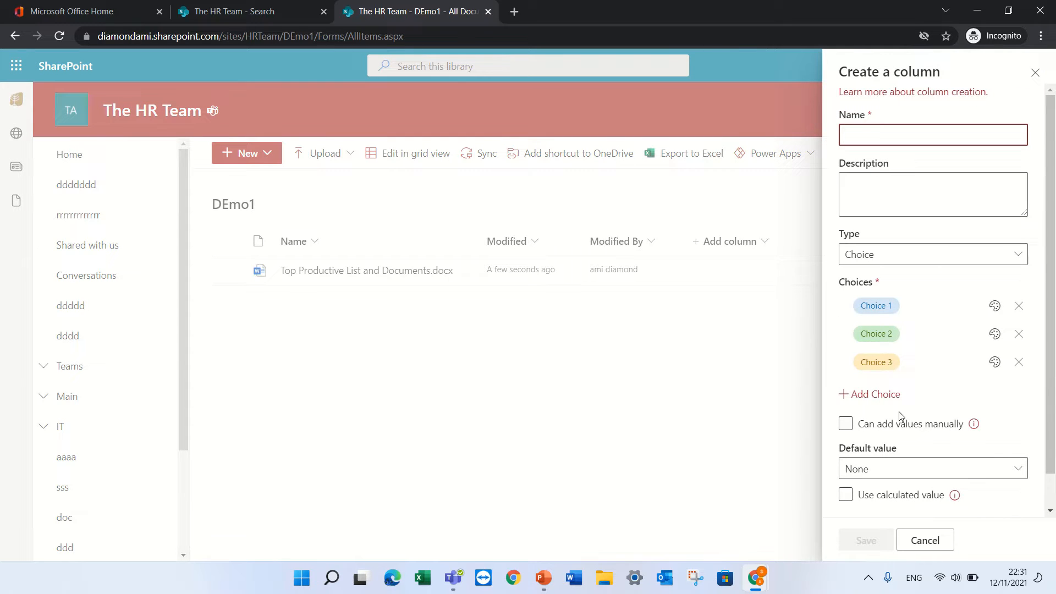
pyautogui.write('Status')
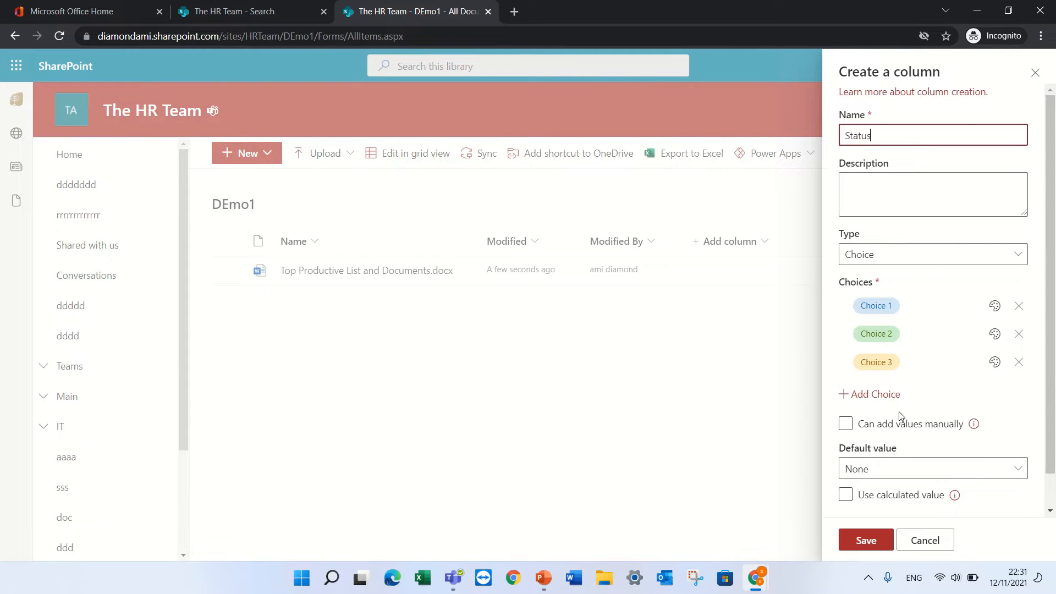
# Give Status the choices New and old, delete the third choice, and save the column
pyautogui.click(886, 306)
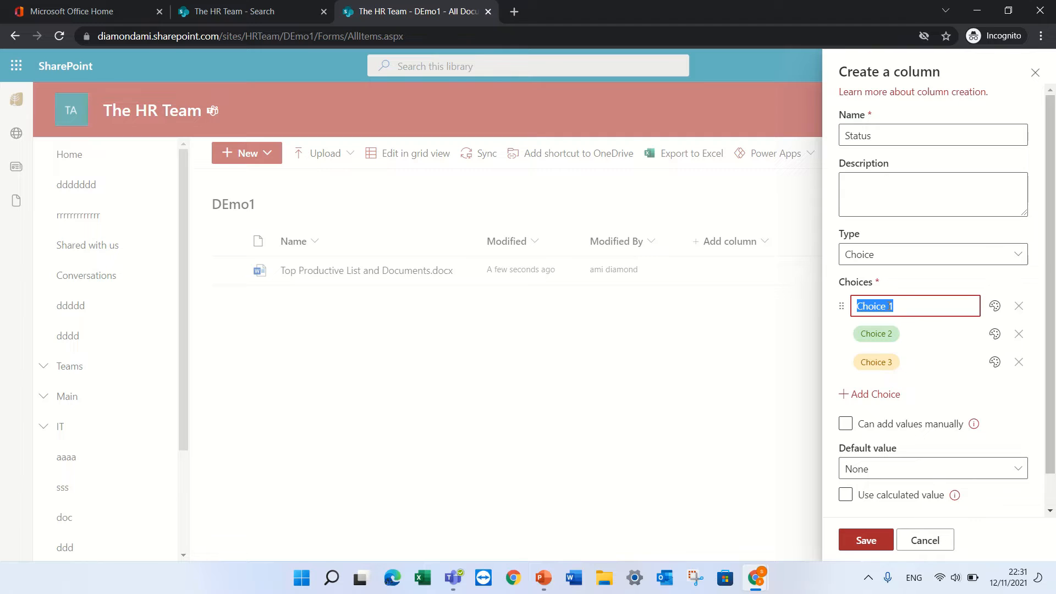
pyautogui.write('New')
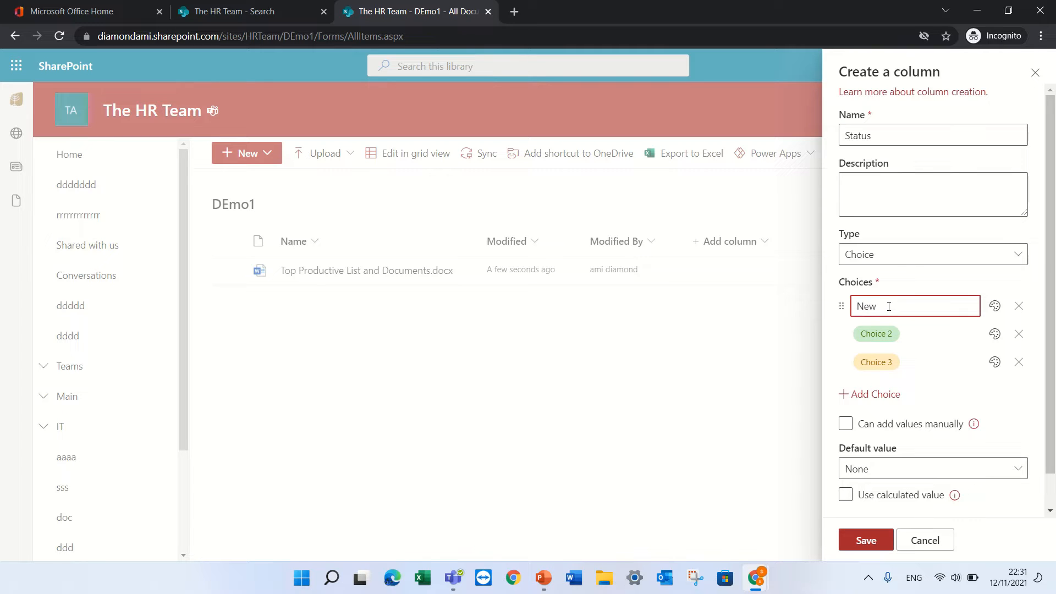
pyautogui.click(872, 337)
pyautogui.write('old')
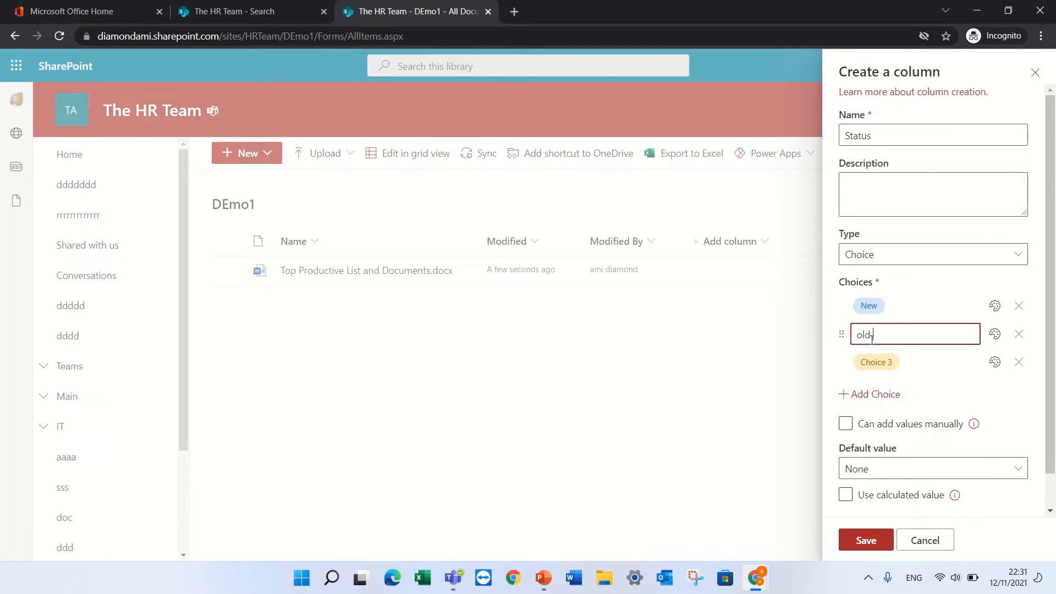
pyautogui.click(868, 360)
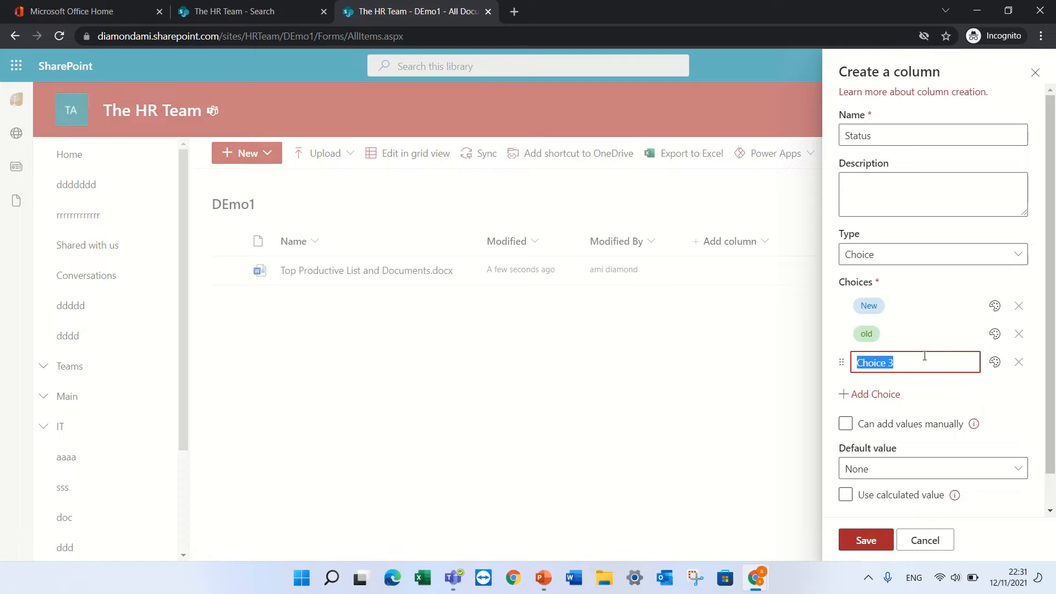
pyautogui.click(1019, 362)
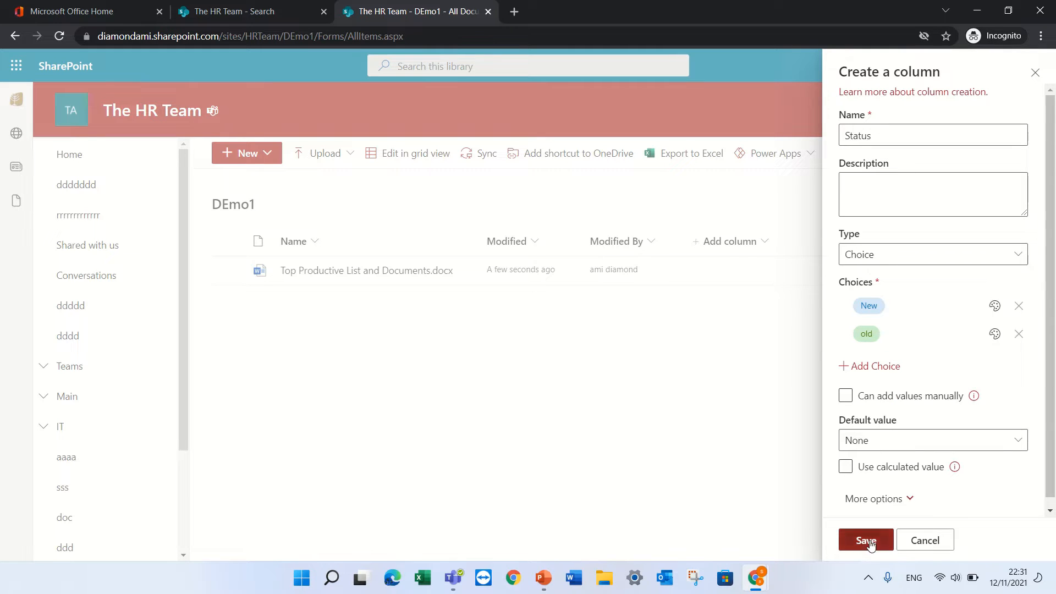
pyautogui.click(867, 540)
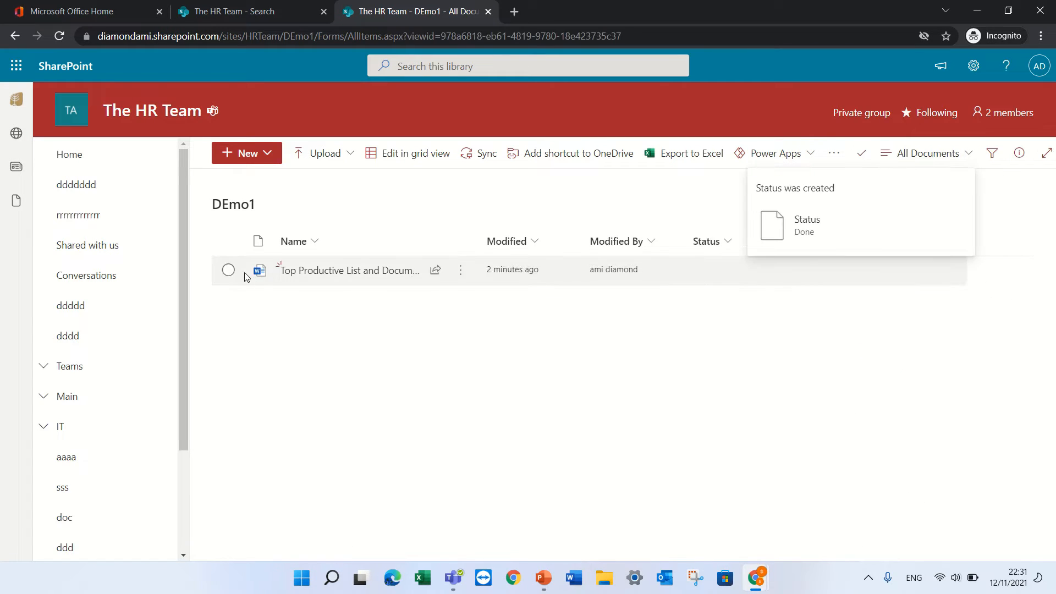
# Set the document's Status to New in its details pane
pyautogui.click(227, 269)
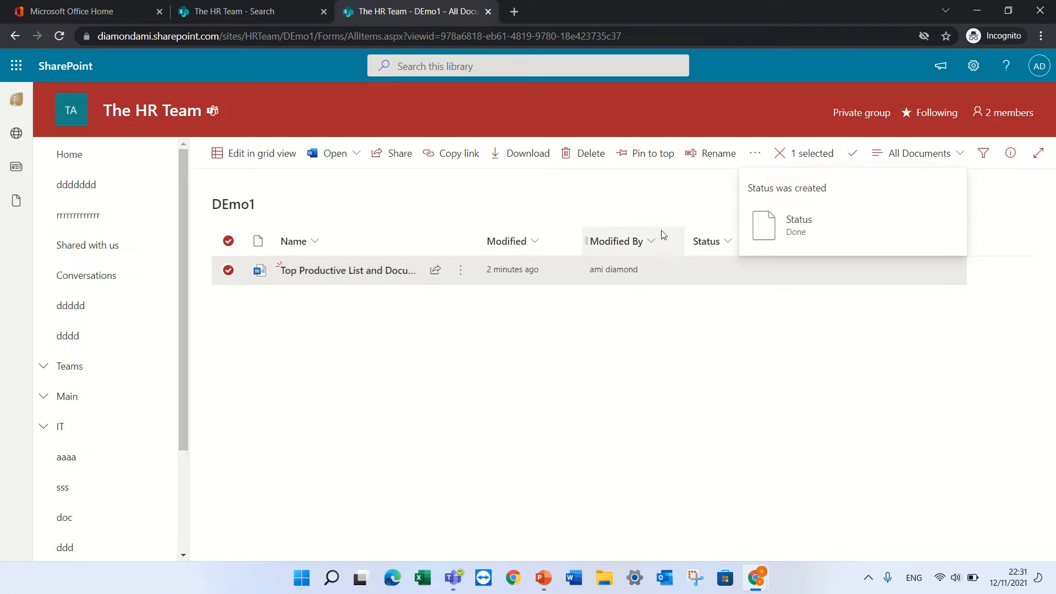
pyautogui.click(1011, 153)
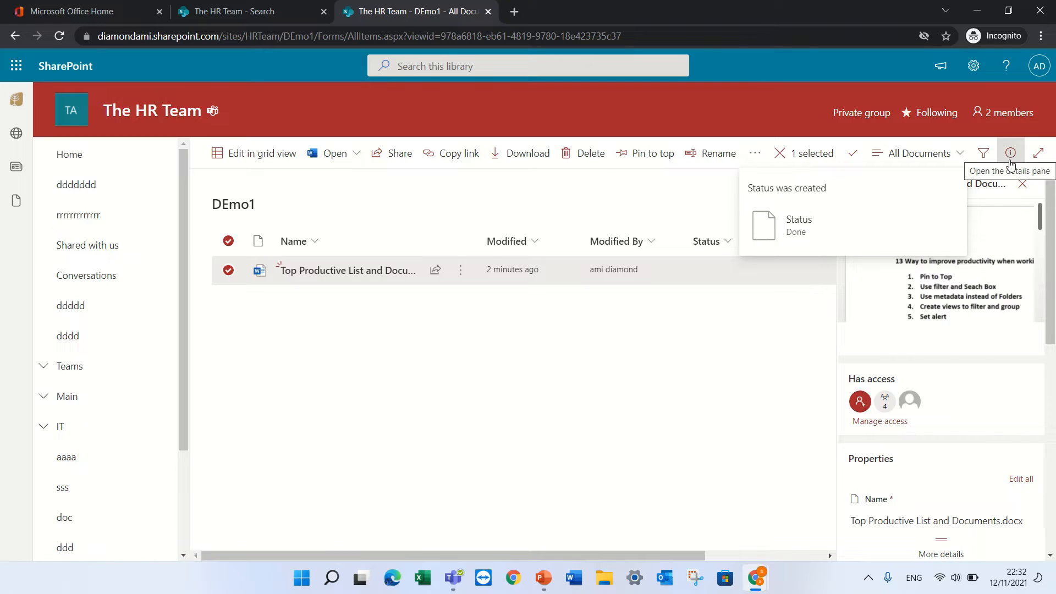
pyautogui.moveTo(1052, 264); pyautogui.dragTo(1055, 352)
pyautogui.click(894, 417)
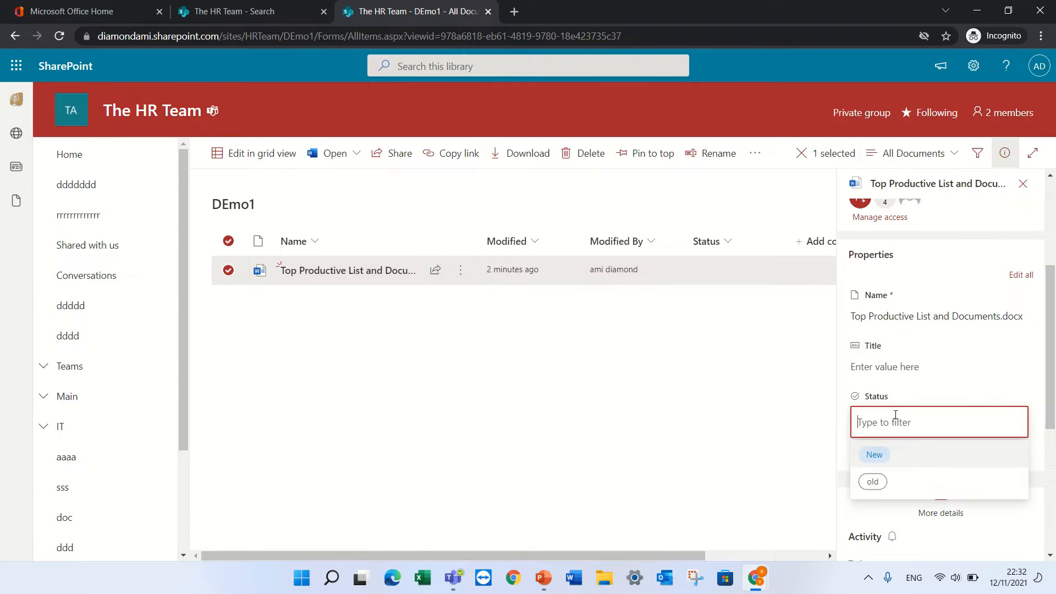
pyautogui.click(879, 457)
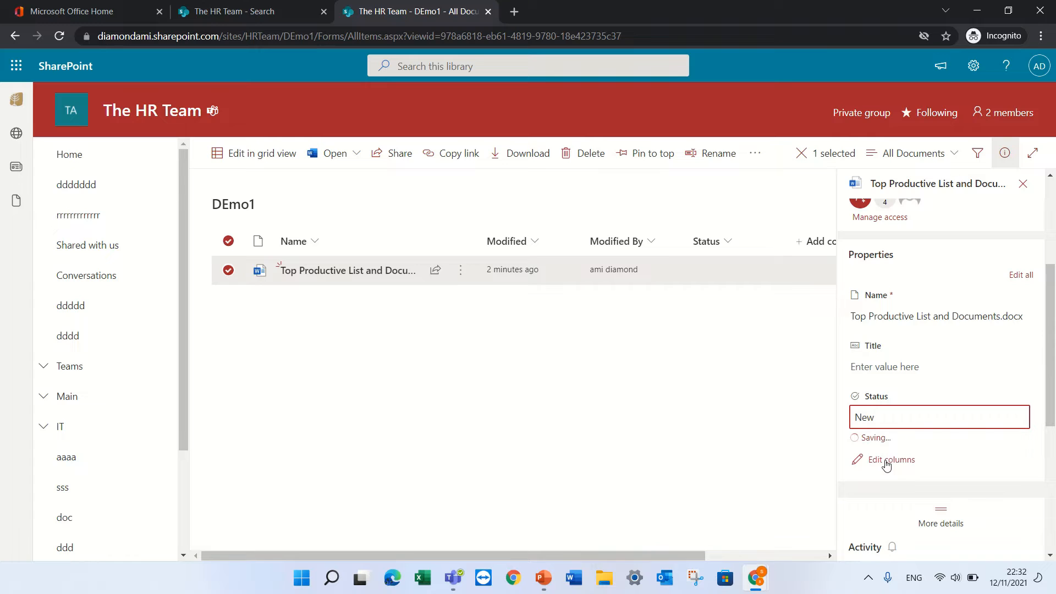
pyautogui.click(701, 434)
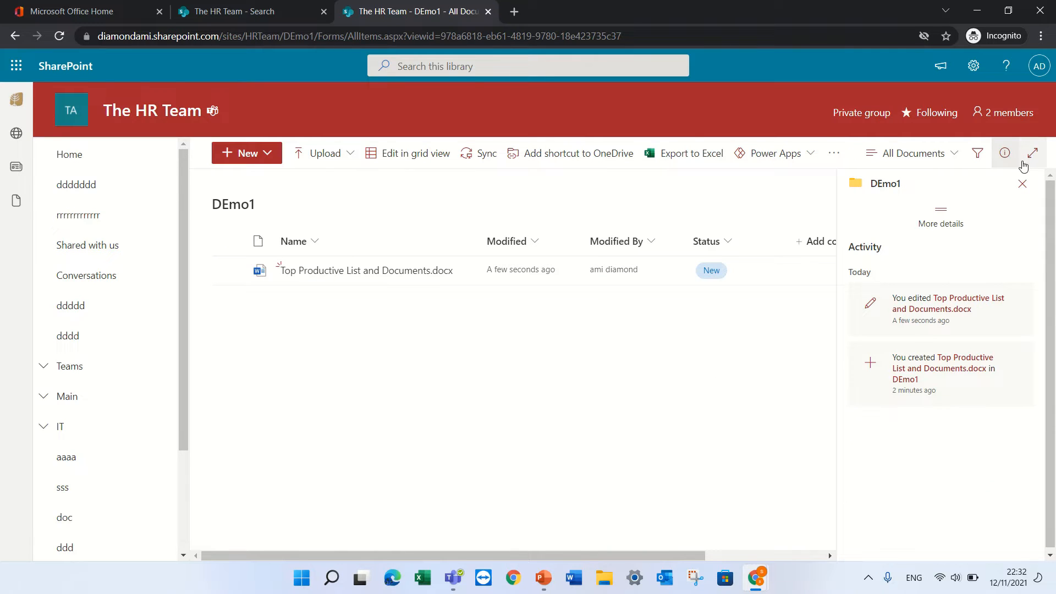
pyautogui.click(1022, 184)
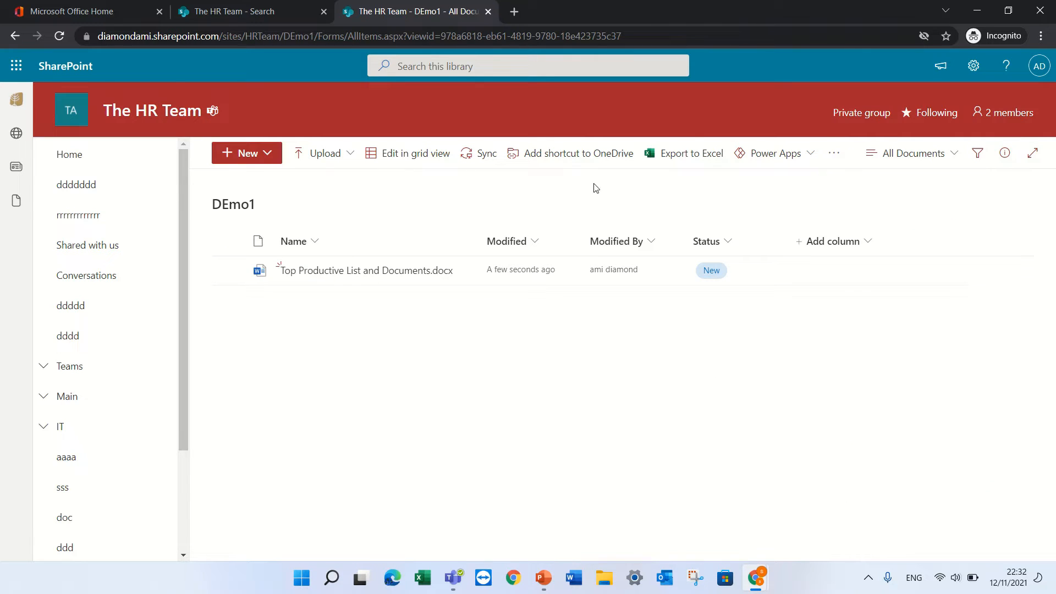
# In grid view, change the document's Status from New to old and exit grid view
pyautogui.click(396, 159)
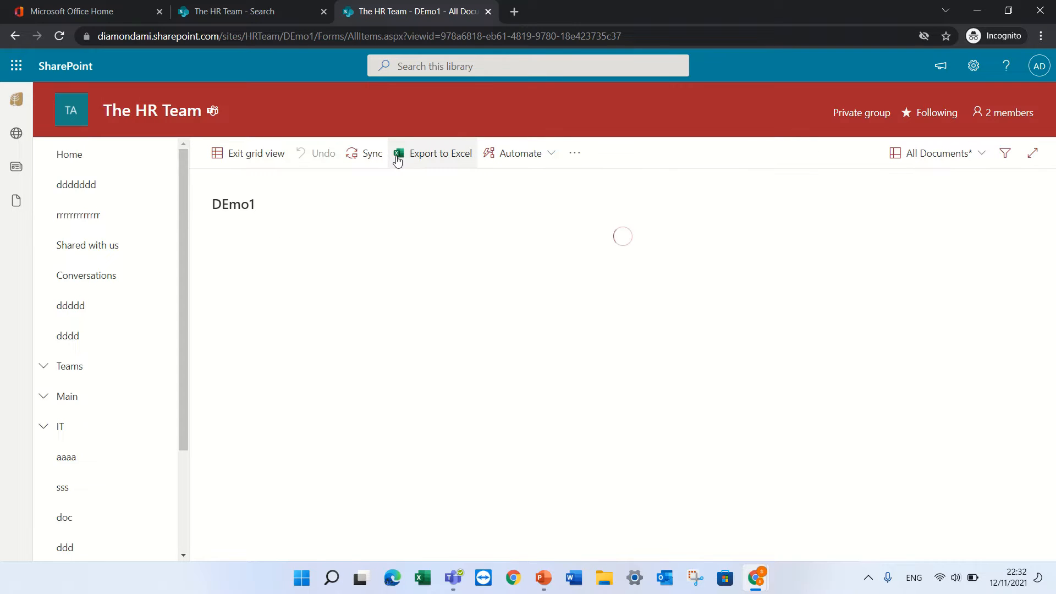
pyautogui.click(569, 289)
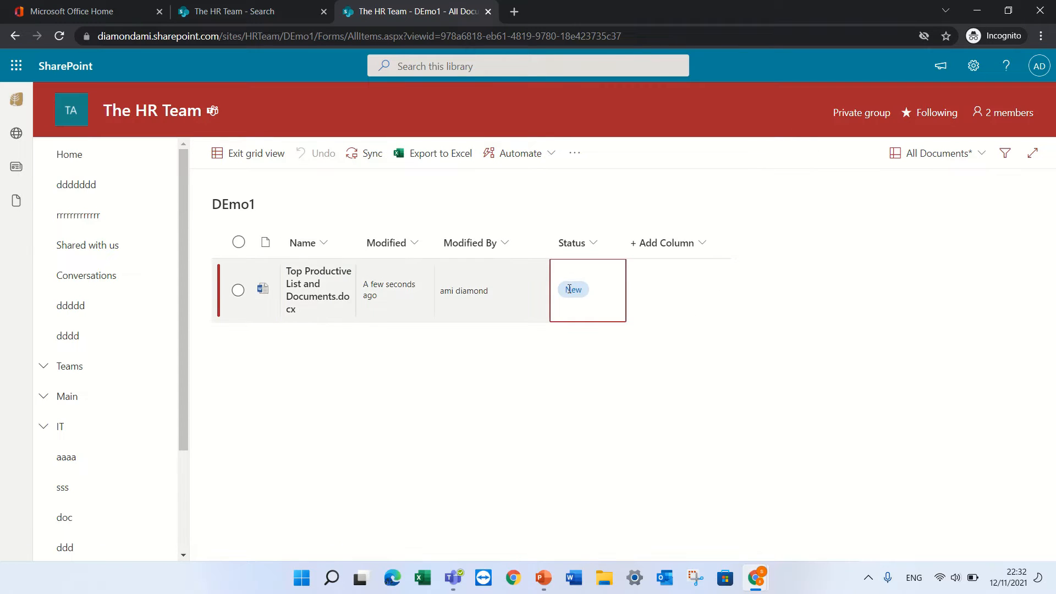
pyautogui.click(580, 290)
pyautogui.click(592, 271)
pyautogui.click(582, 287)
pyautogui.click(569, 368)
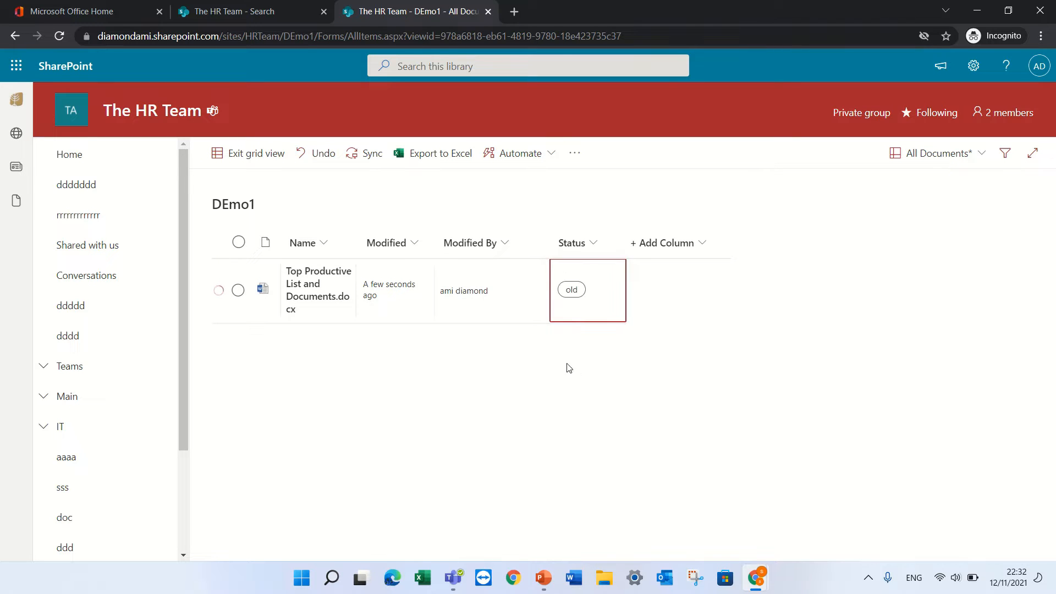
pyautogui.click(244, 154)
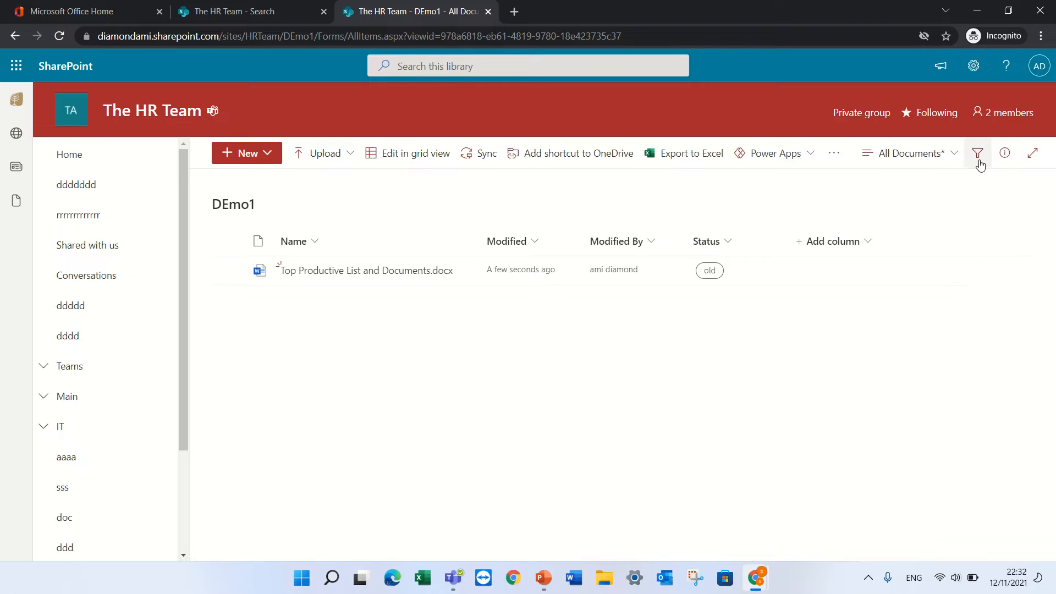
# Pin the Status column to the filters pane through its header's column settings
pyautogui.click(978, 159)
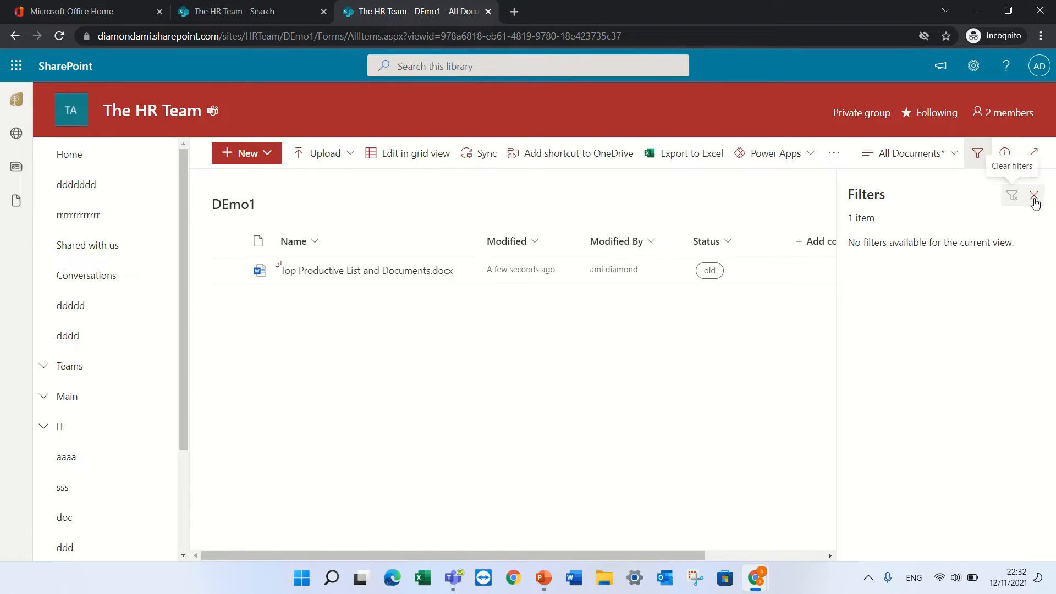
pyautogui.click(1034, 197)
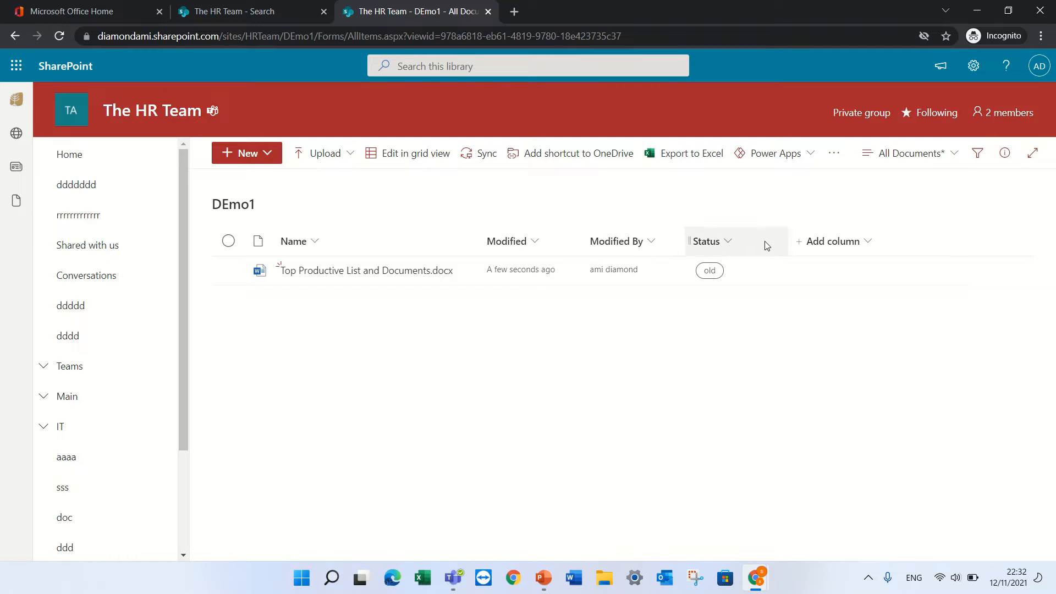
pyautogui.click(729, 243)
pyautogui.moveTo(750, 370)
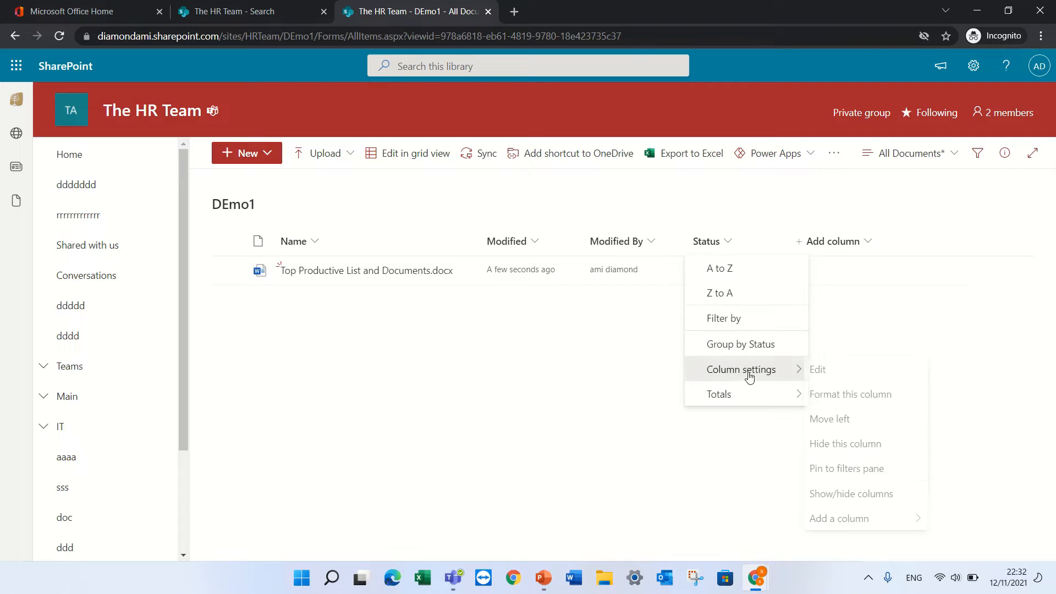
pyautogui.click(898, 470)
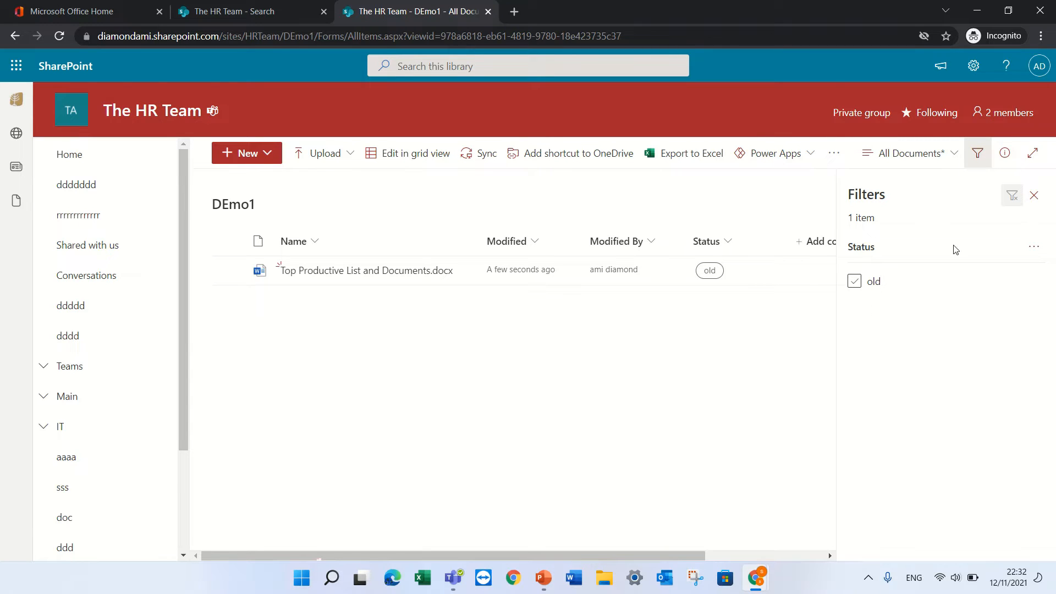
pyautogui.click(1035, 196)
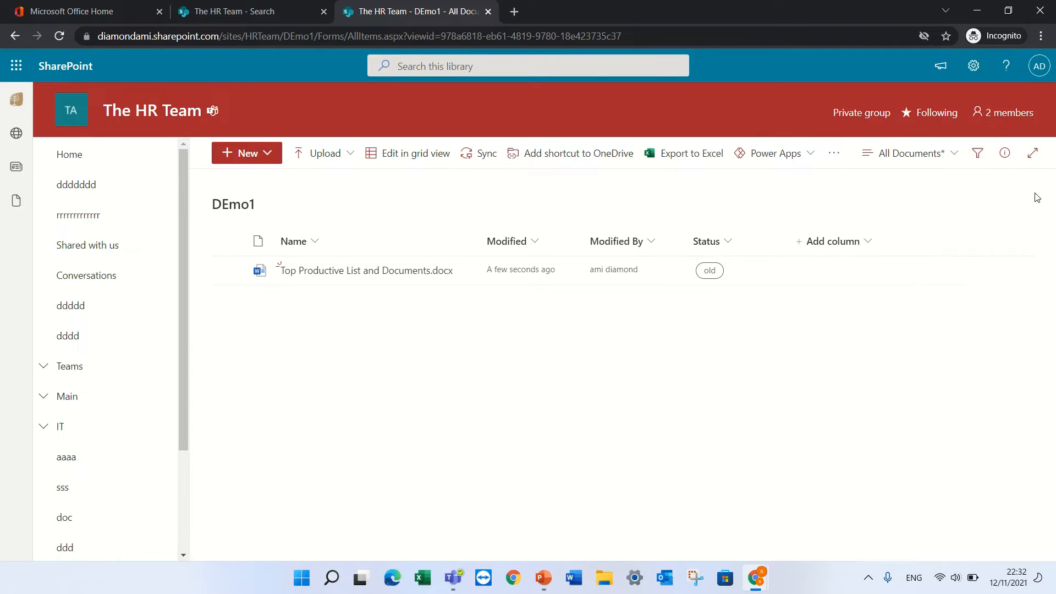
pyautogui.click(439, 67)
pyautogui.write('Top')
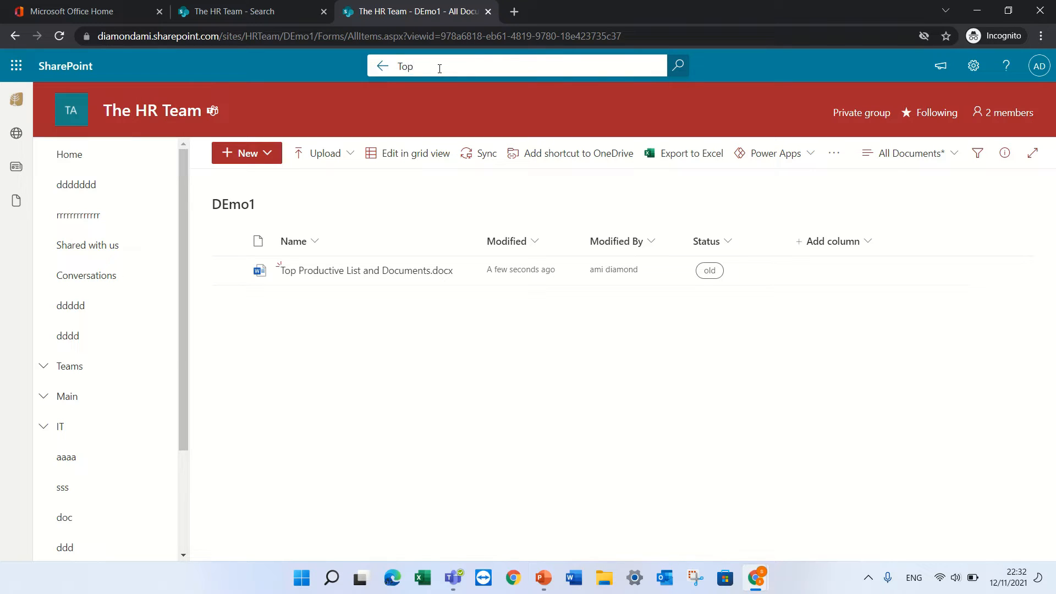
pyautogui.press('Return')
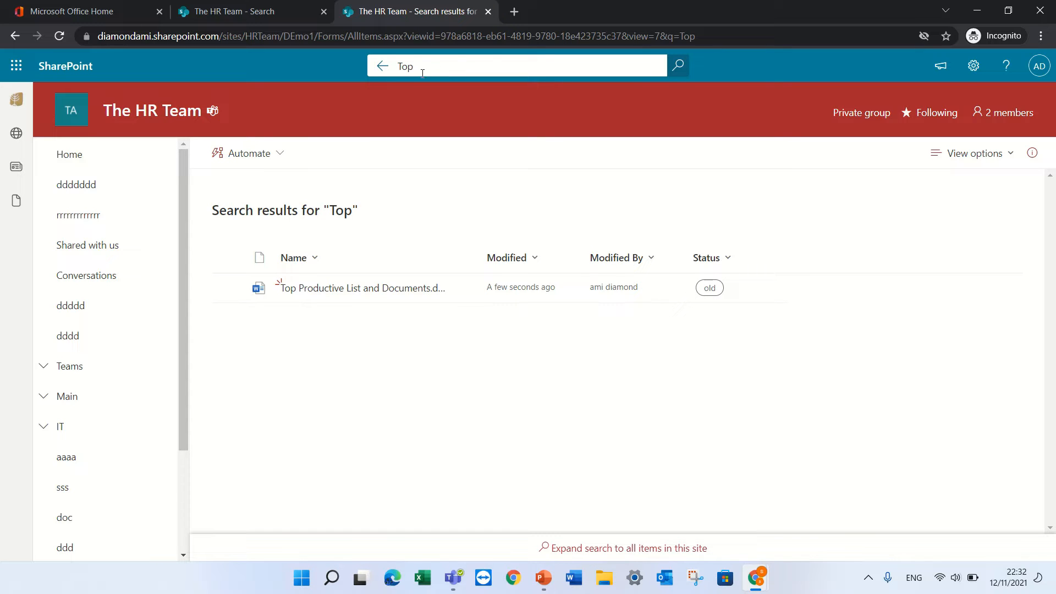
pyautogui.press('BackSpace')
pyautogui.press('BackSpace')
pyautogui.press('BackSpace')
pyautogui.write('List')
pyautogui.press('Return')
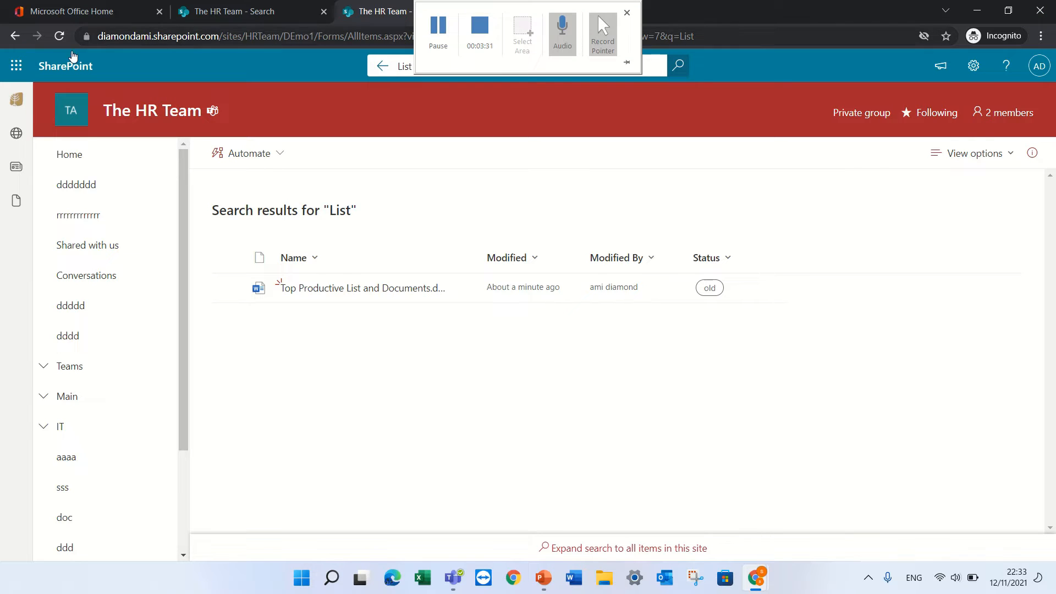
pyautogui.click(15, 36)
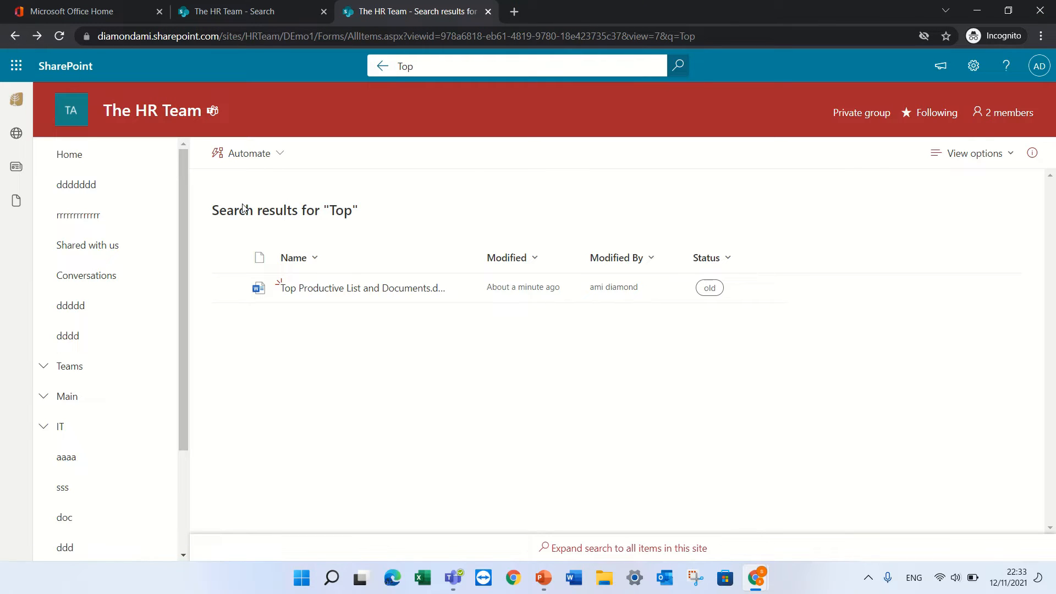
pyautogui.click(15, 36)
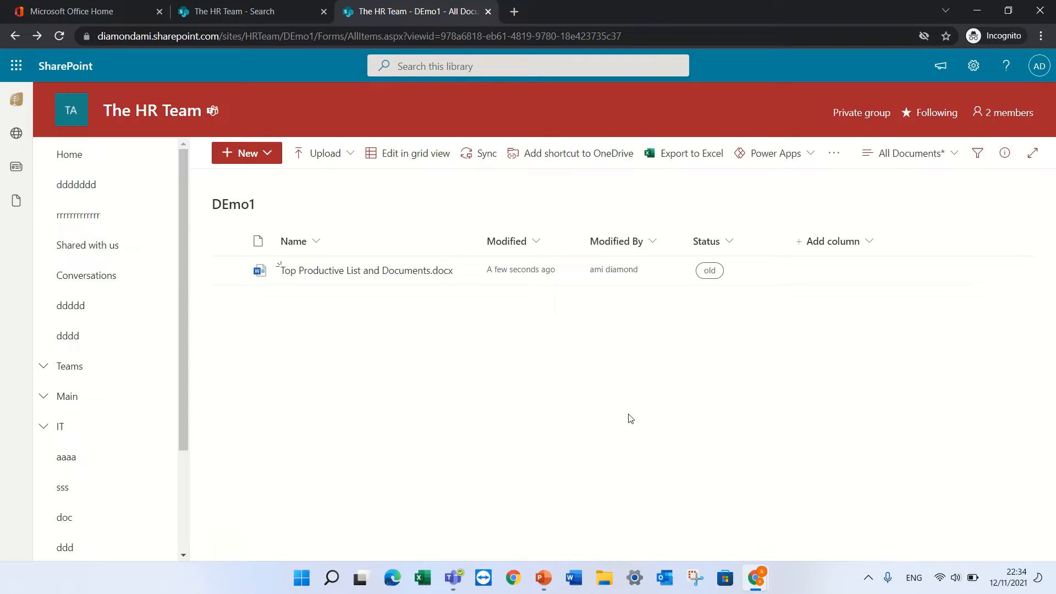
# Create two folders in DEmo1, first IT and then HR
pyautogui.click(266, 152)
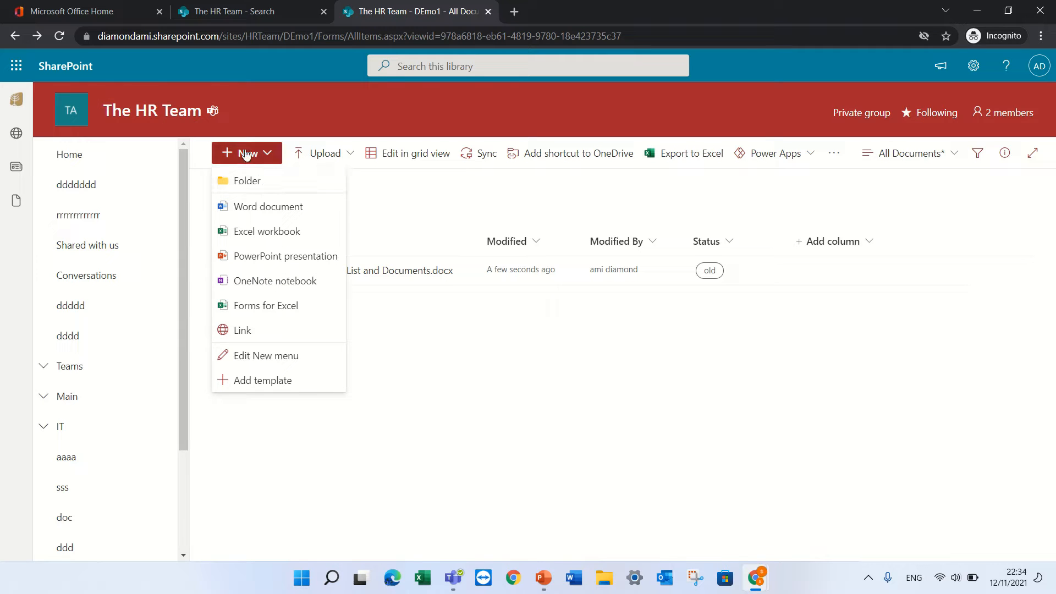
pyautogui.click(251, 184)
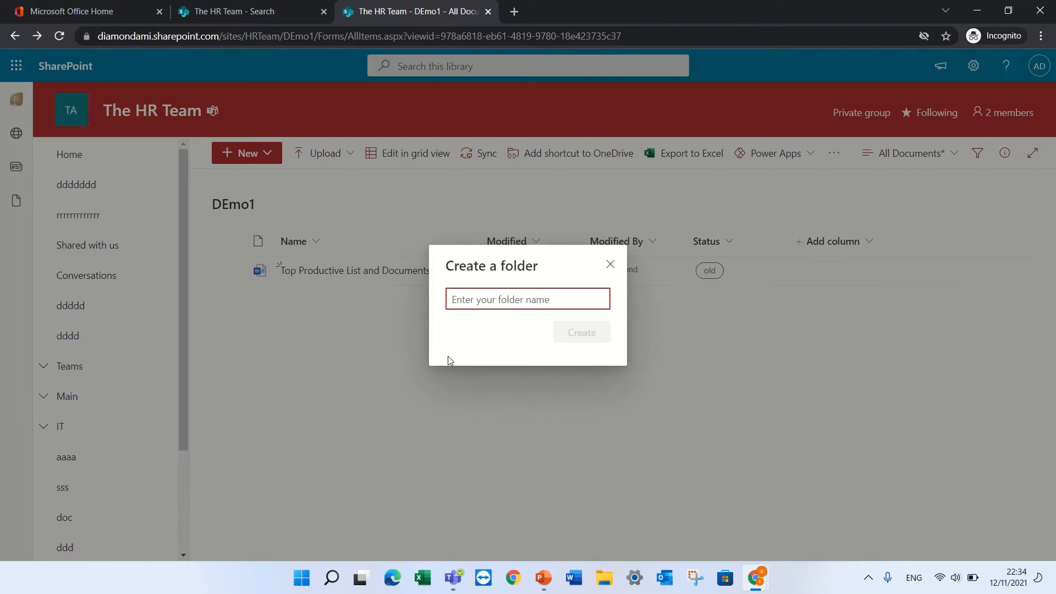
pyautogui.write('IT')
pyautogui.press('Return')
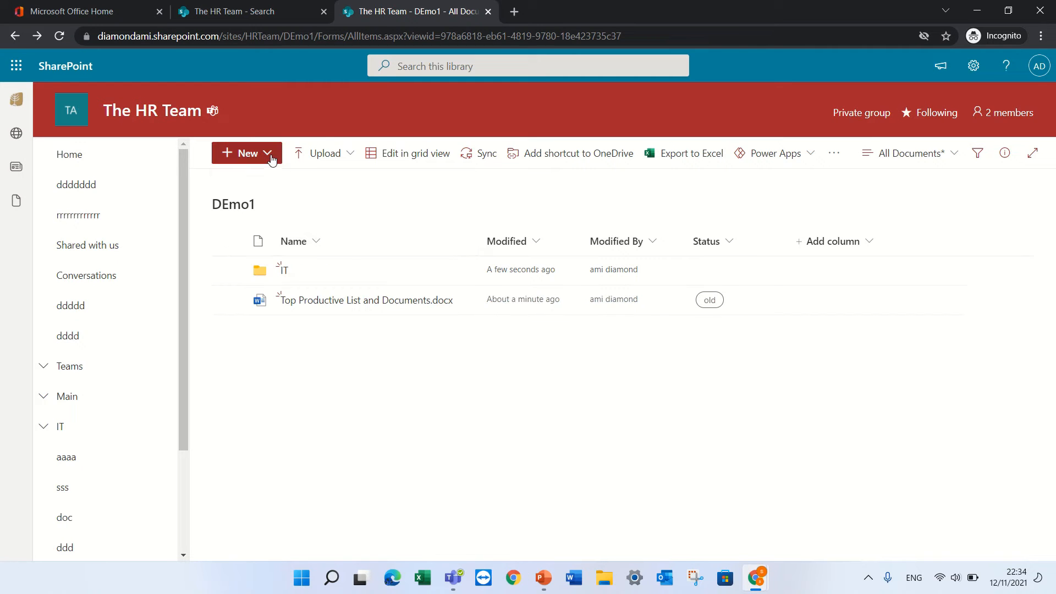
pyautogui.click(265, 153)
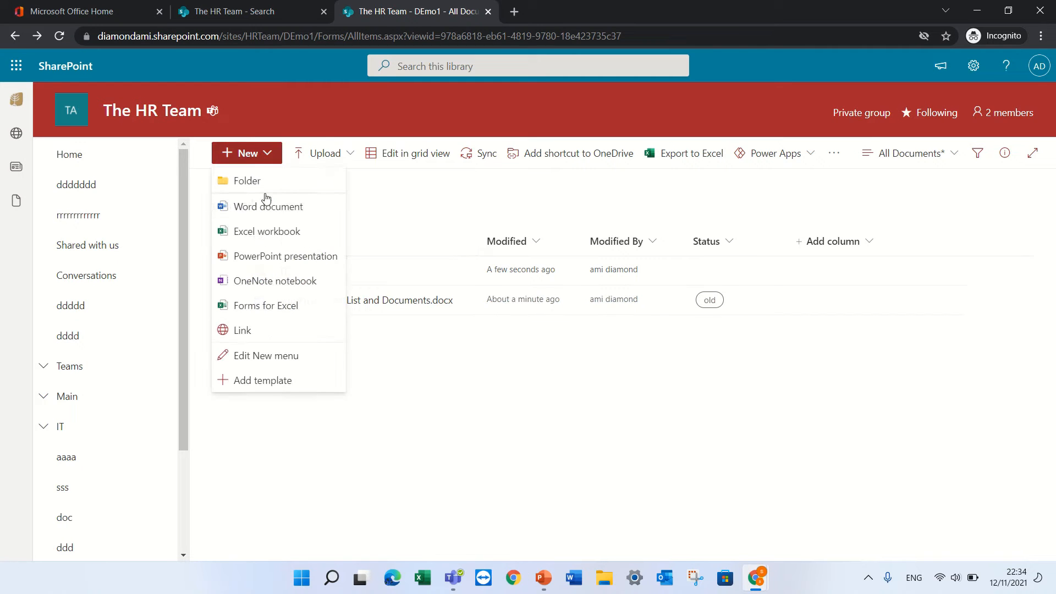
pyautogui.click(271, 191)
pyautogui.write('HR')
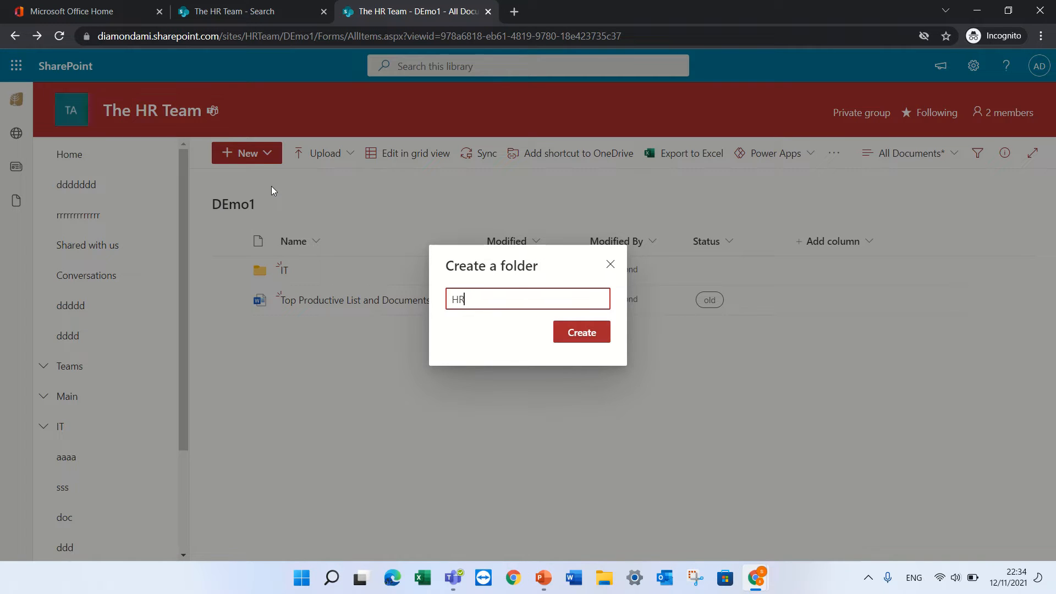
pyautogui.press('Return')
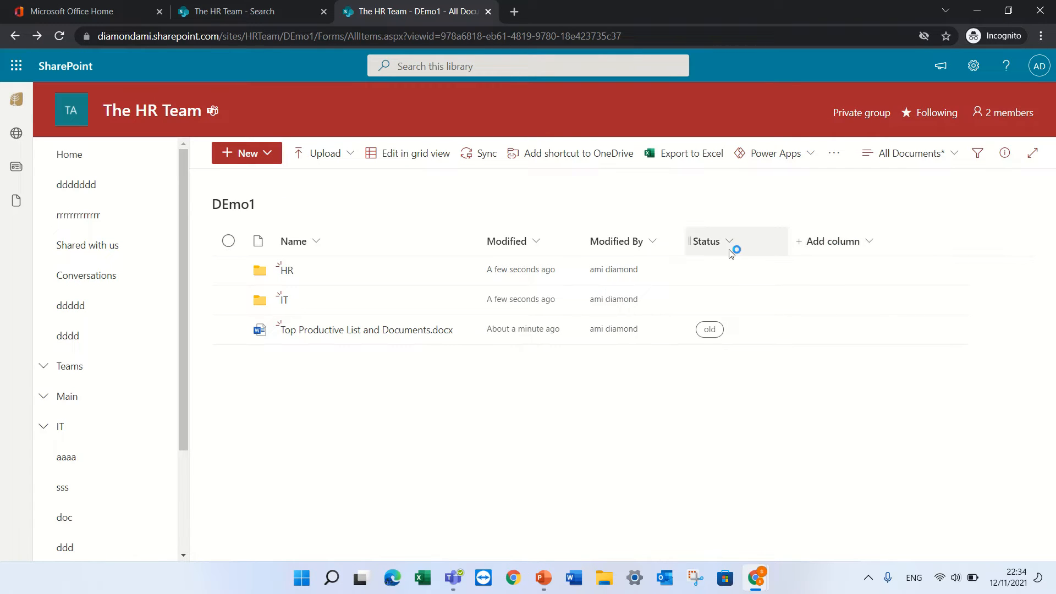
# Add a new Choice column named Dep and save it
pyautogui.click(822, 246)
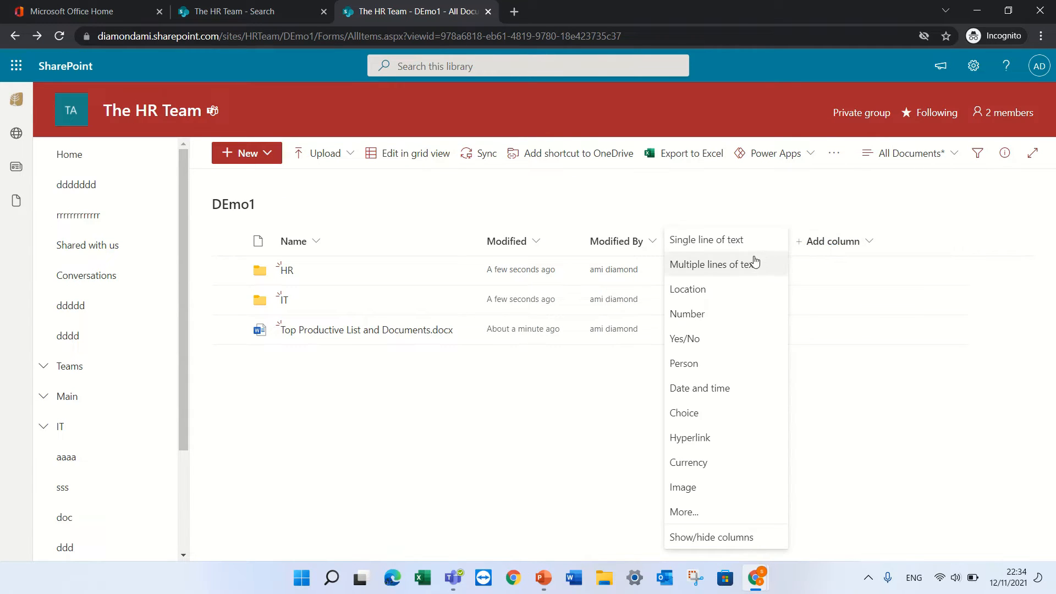
pyautogui.click(713, 417)
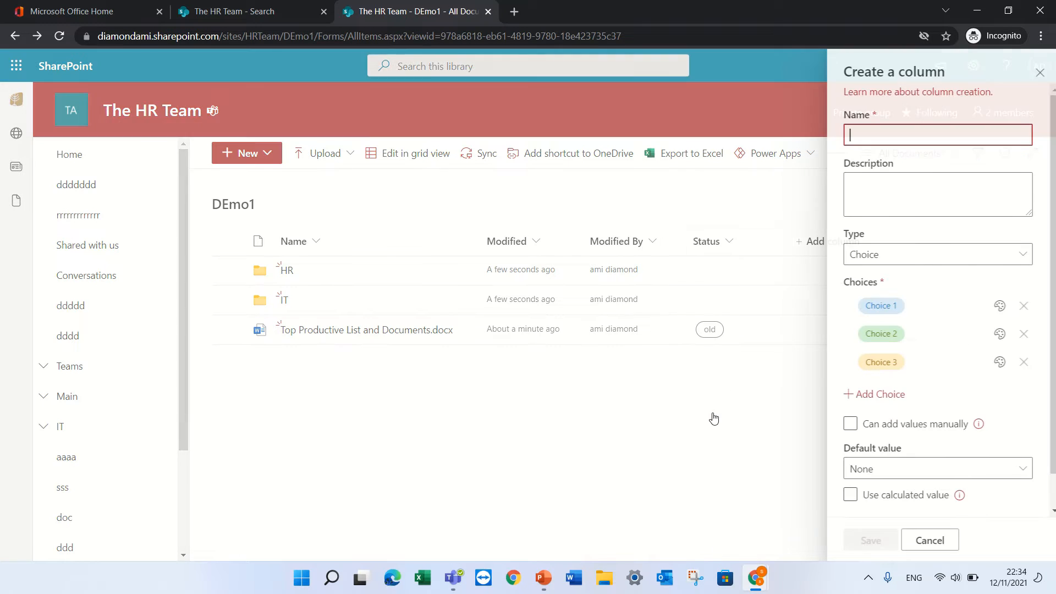
pyautogui.write('Depar')
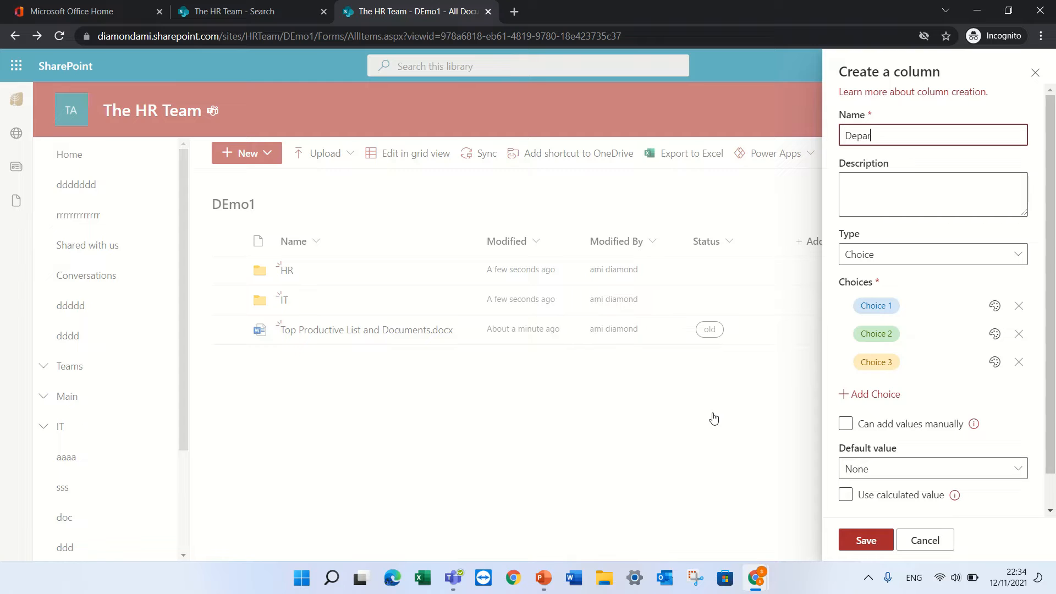
pyautogui.press('BackSpace')
pyautogui.press('BackSpace')
pyautogui.click(871, 541)
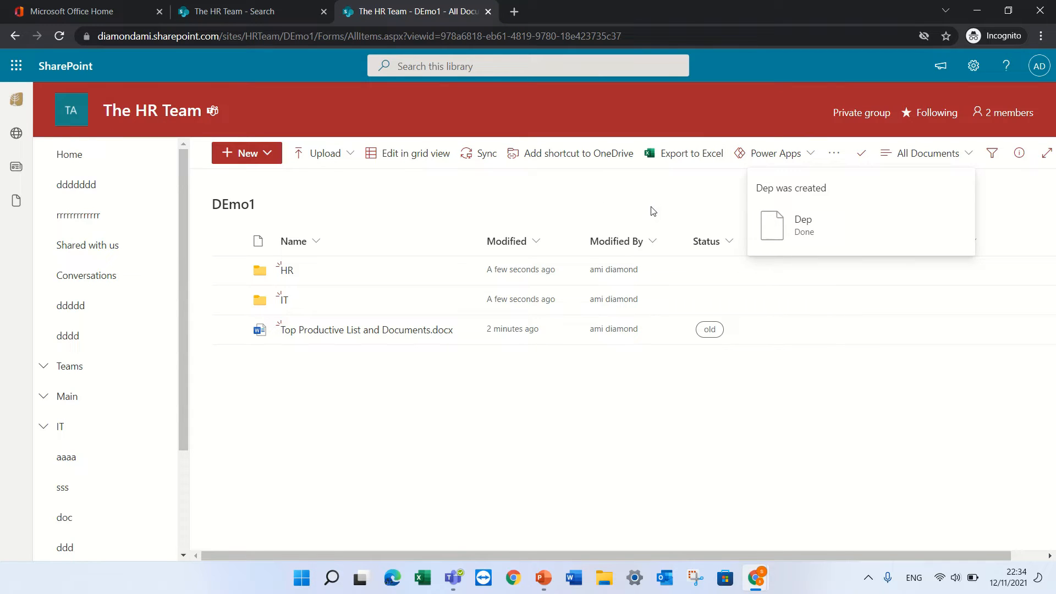
# Edit the Dep column's choices to HR, IT and FI, and save
pyautogui.click(821, 242)
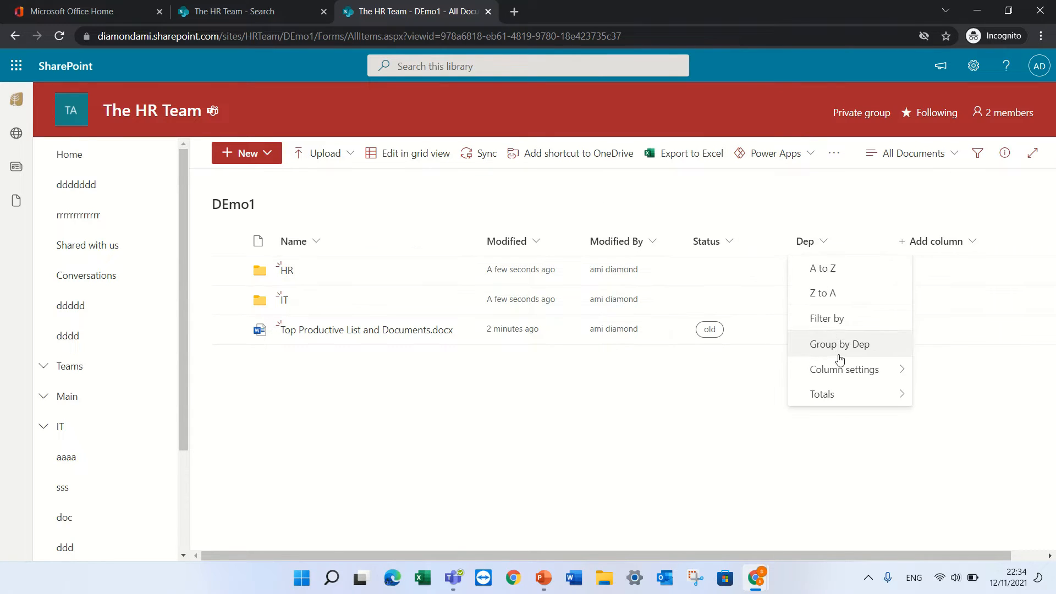
pyautogui.moveTo(862, 370)
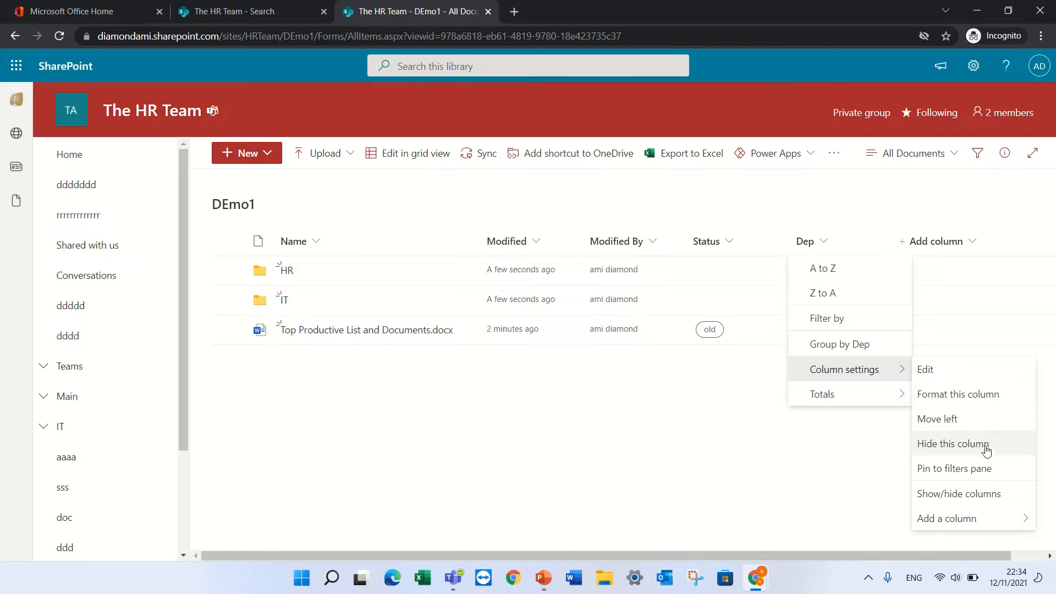
pyautogui.click(972, 375)
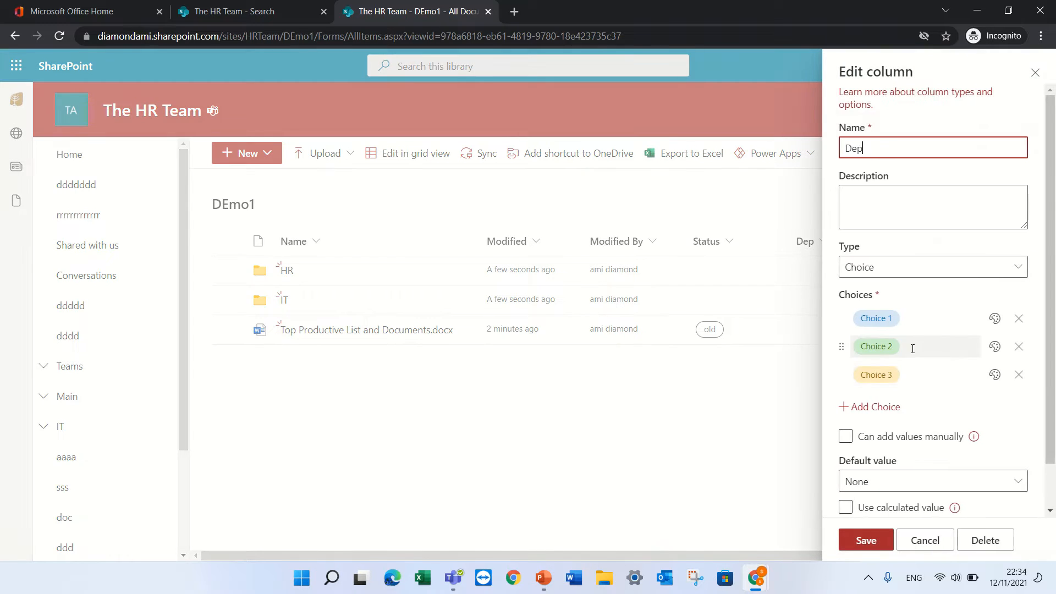
pyautogui.click(891, 320)
pyautogui.write('HR')
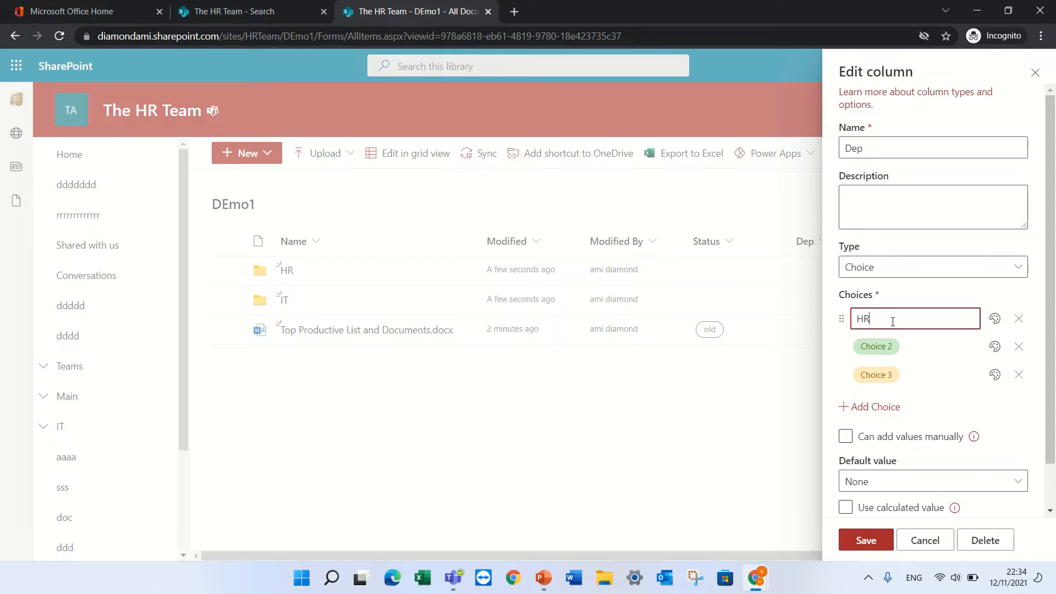
pyautogui.click(879, 344)
pyautogui.press('BackSpace')
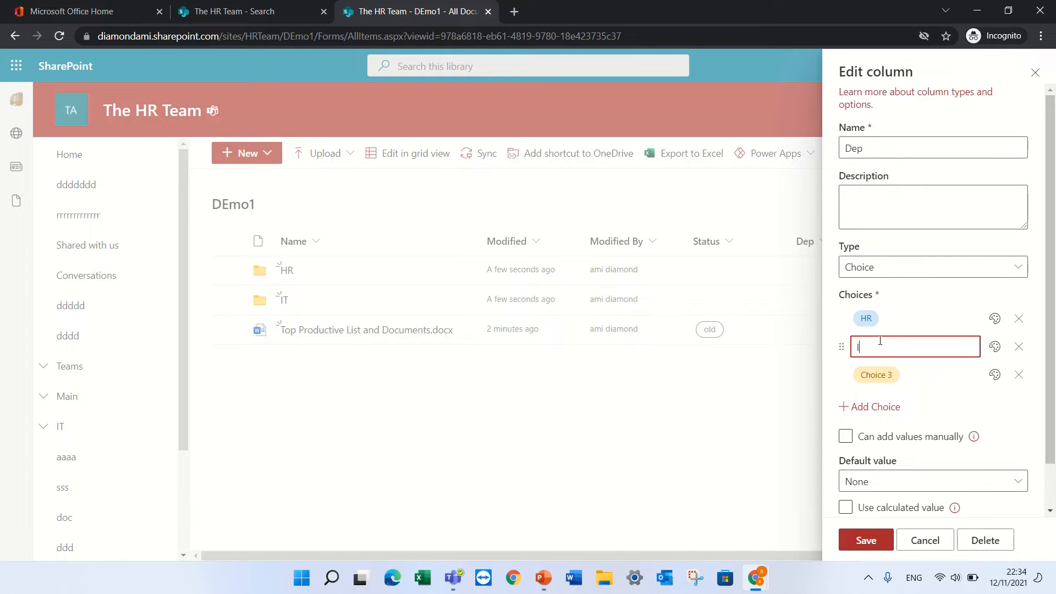
pyautogui.click(871, 375)
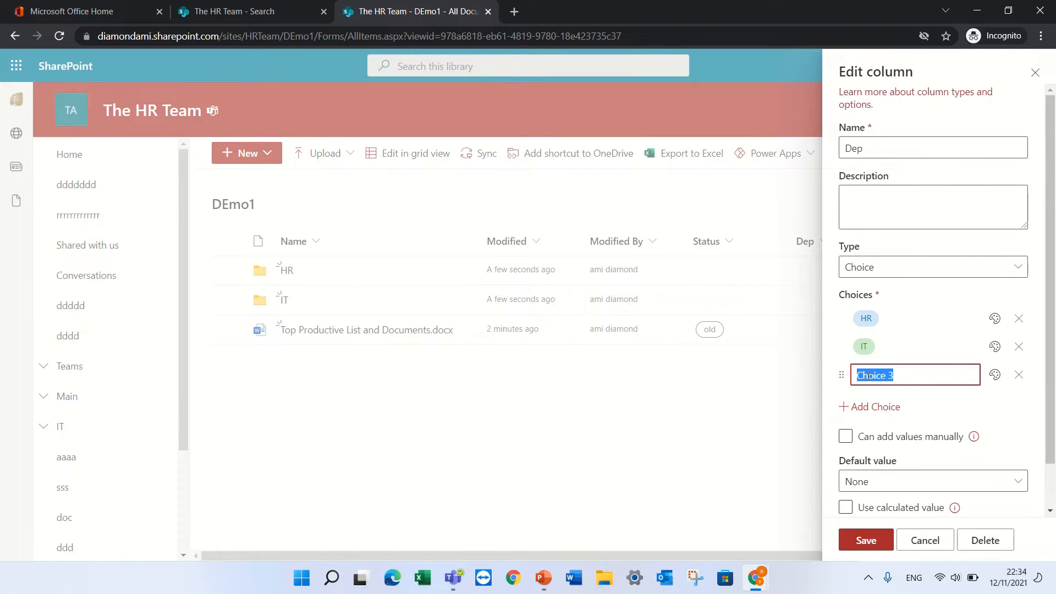
pyautogui.write('FI')
pyautogui.click(866, 540)
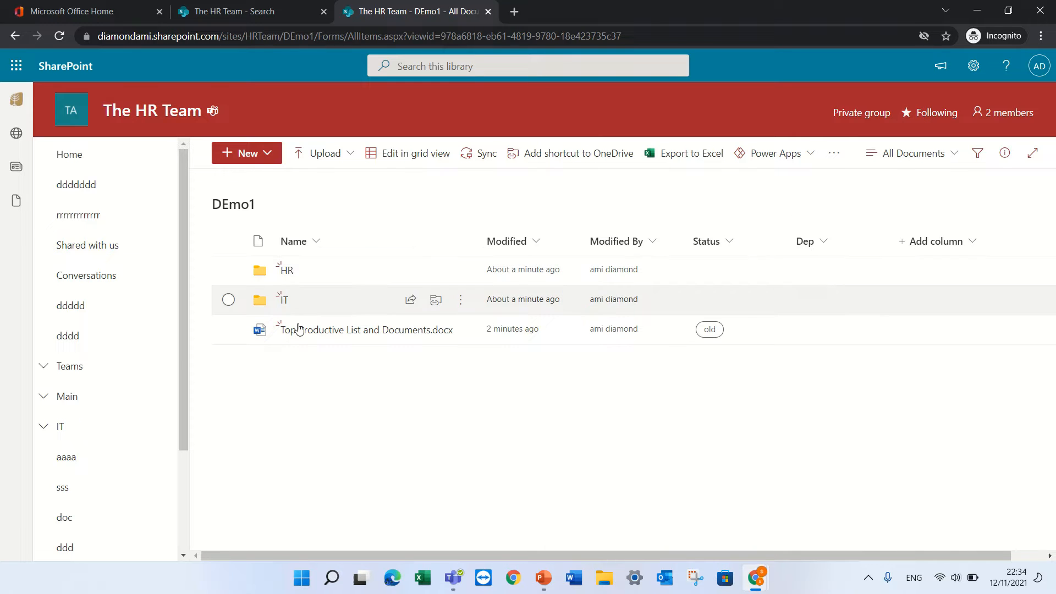
# Set the Top Productive List document's Dep to HR in its details pane, then close the pane
pyautogui.click(228, 329)
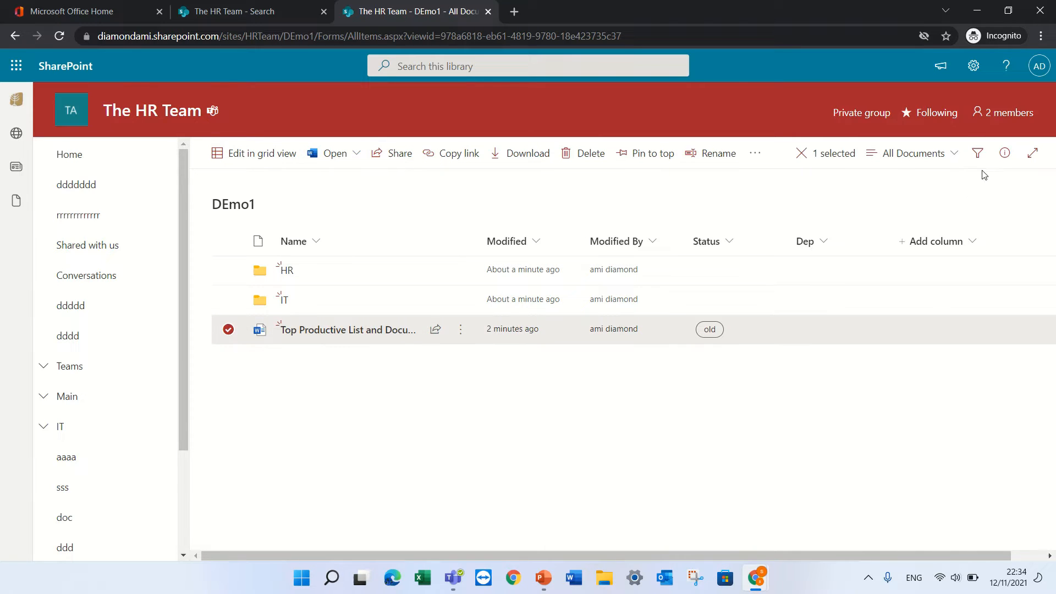
pyautogui.click(1004, 153)
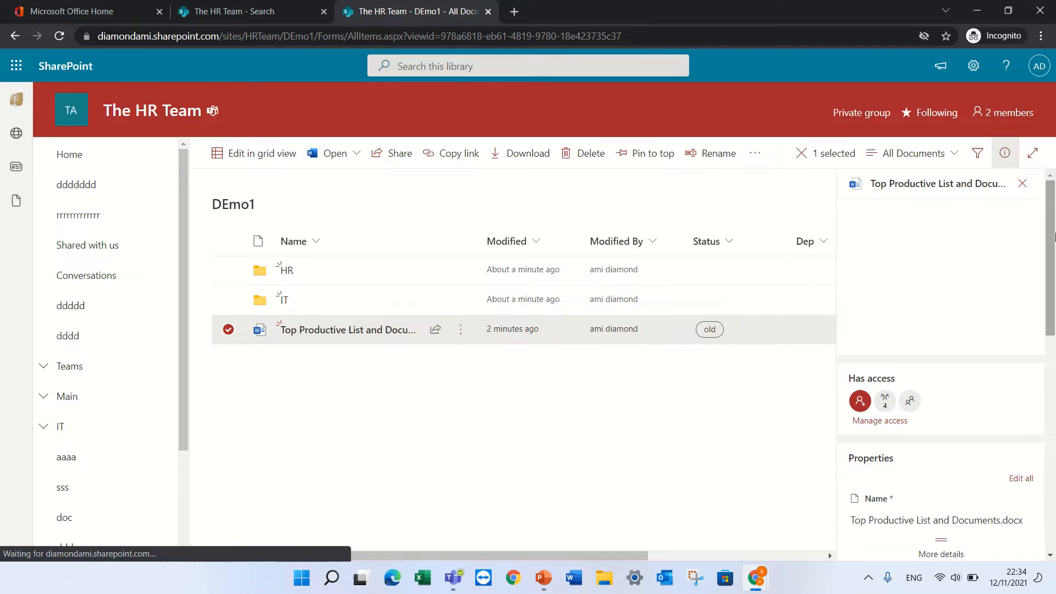
pyautogui.scroll(-5, 1015, 416)
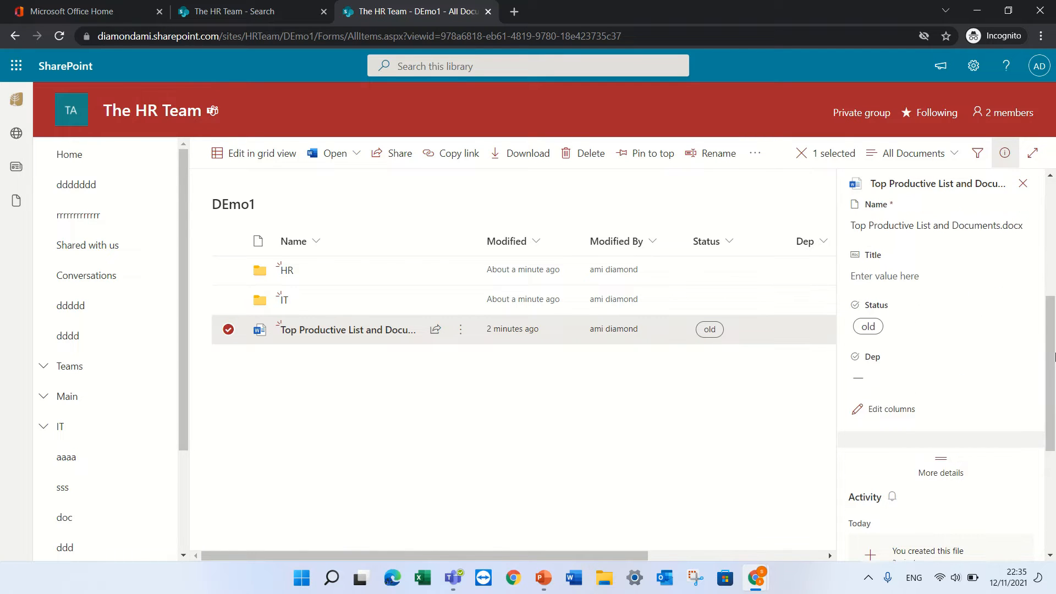
pyautogui.click(873, 389)
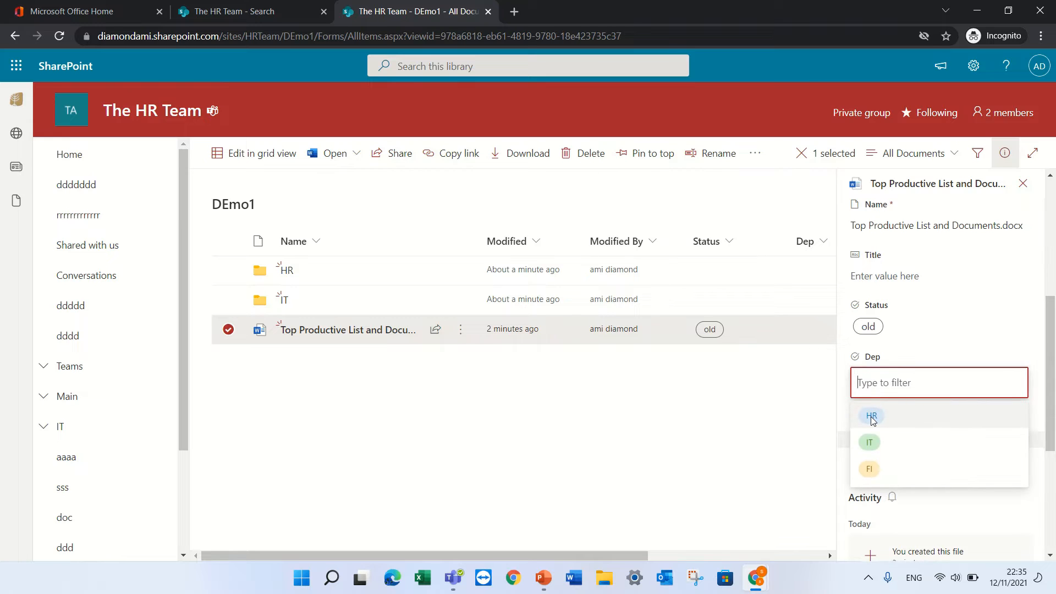
pyautogui.click(871, 416)
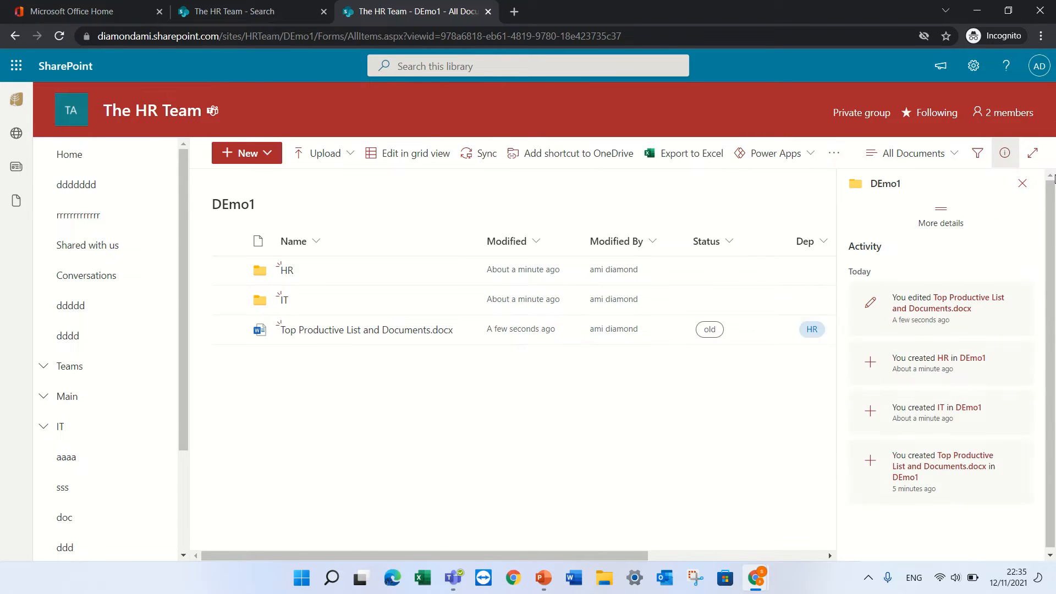
pyautogui.click(1021, 183)
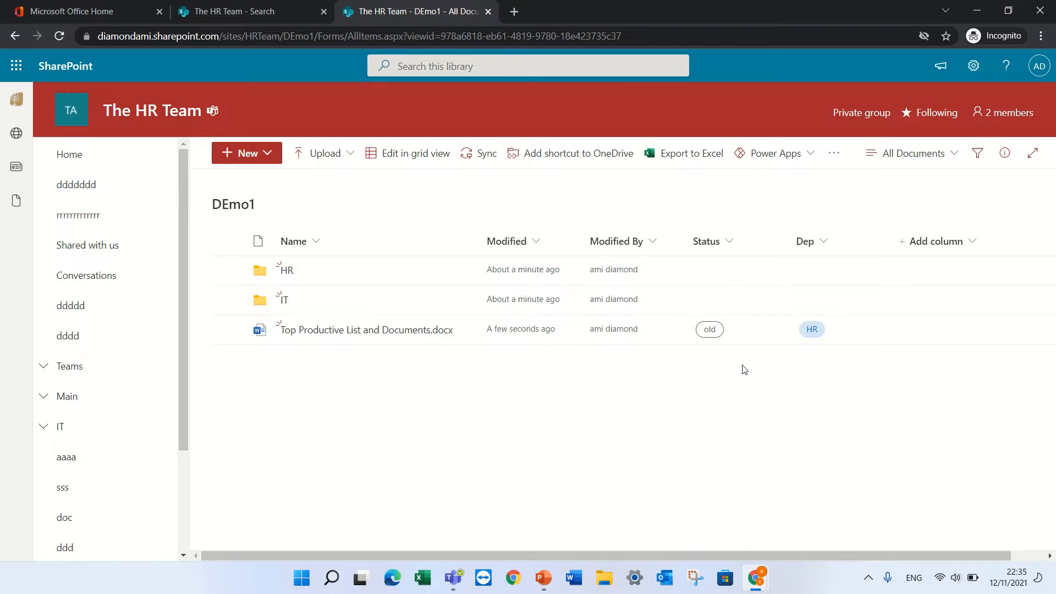
# Upload My Post1.jpg and lookup.png from the Downloads folder into DEmo1
pyautogui.click(339, 160)
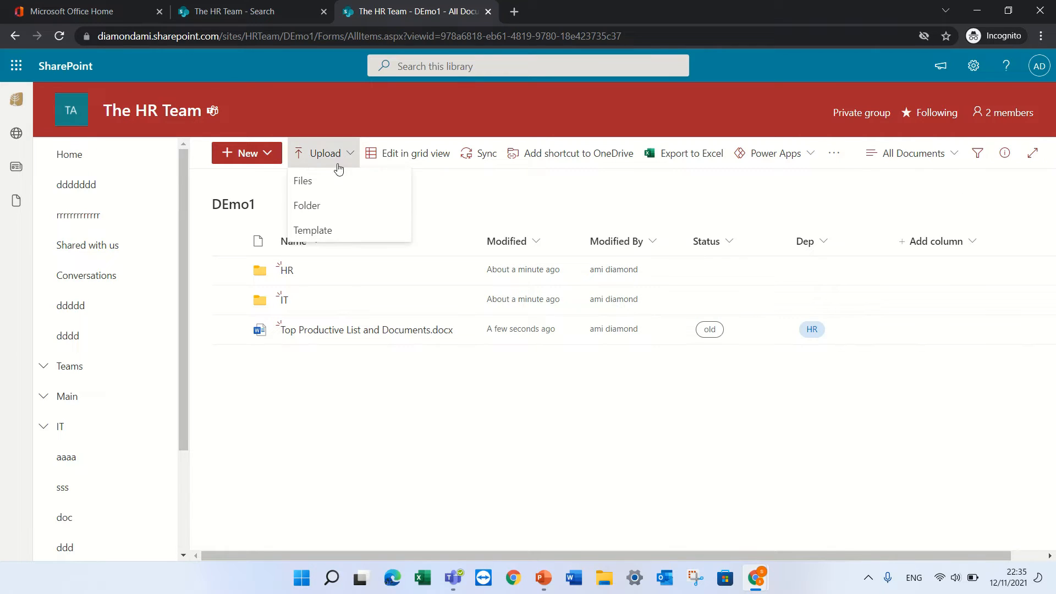
pyautogui.click(337, 183)
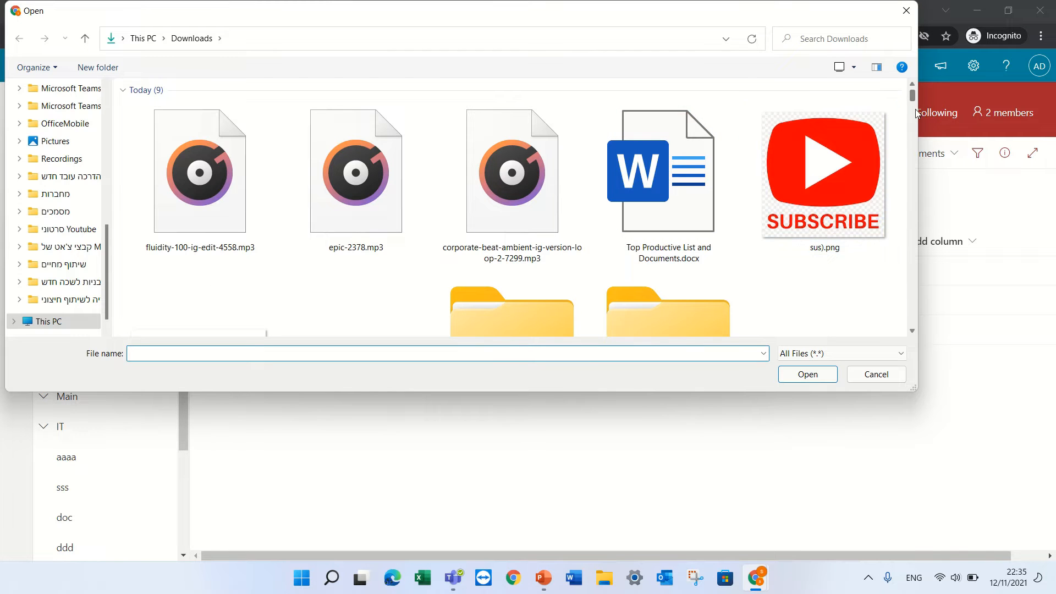
pyautogui.scroll(-10, 914, 116)
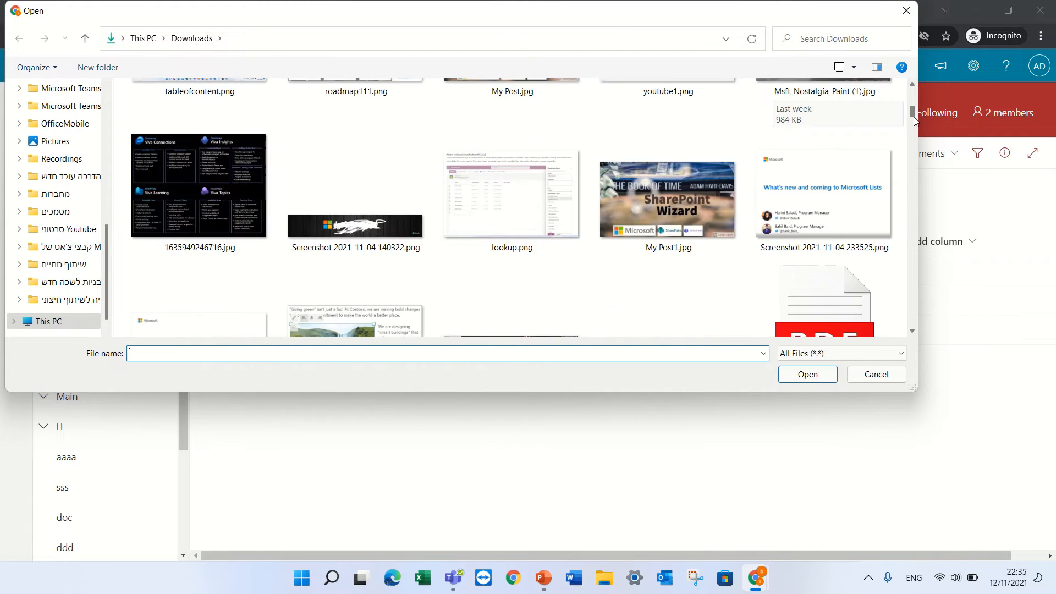
pyautogui.click(653, 221)
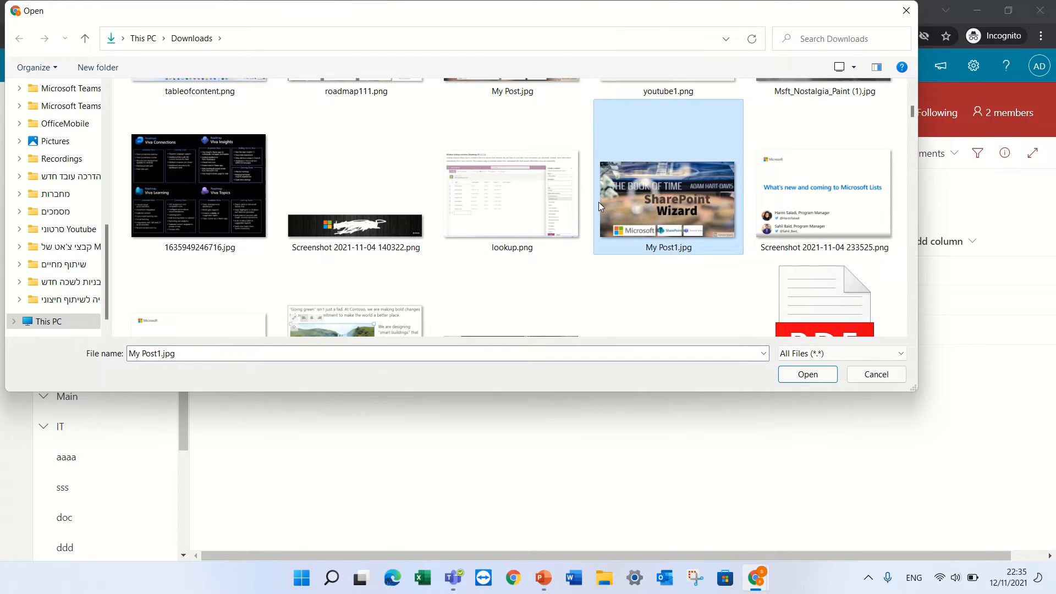
pyautogui.keyDown('ctrl'); pyautogui.click(526, 206); pyautogui.keyUp('ctrl')
pyautogui.click(804, 376)
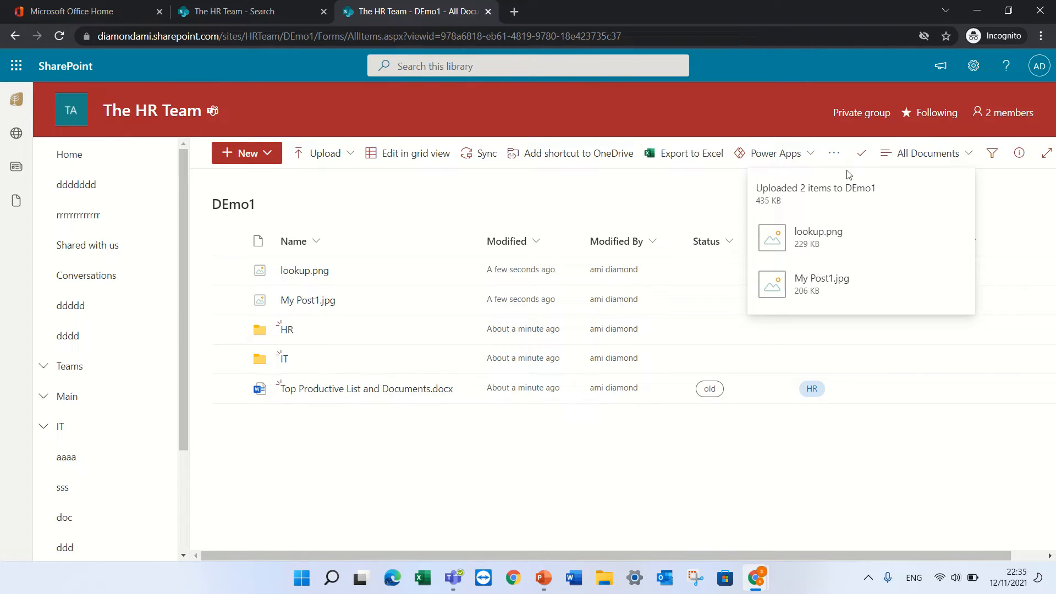
# In grid view, set Dep to HR for the HR folder, IT for the IT folder and lookup.png, and FI for My Post1.jpg
pyautogui.click(415, 161)
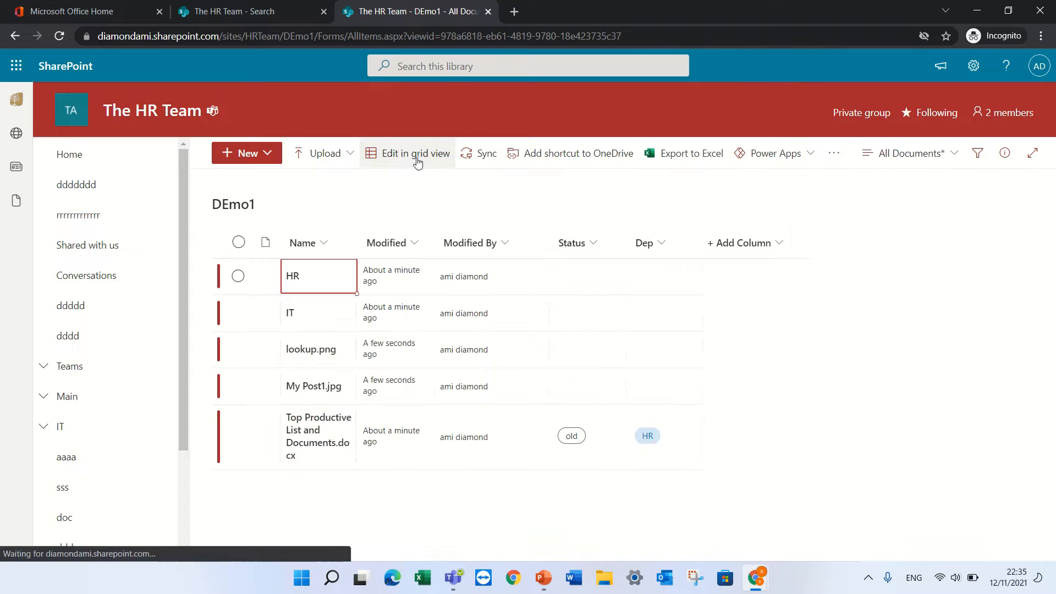
pyautogui.click(670, 280)
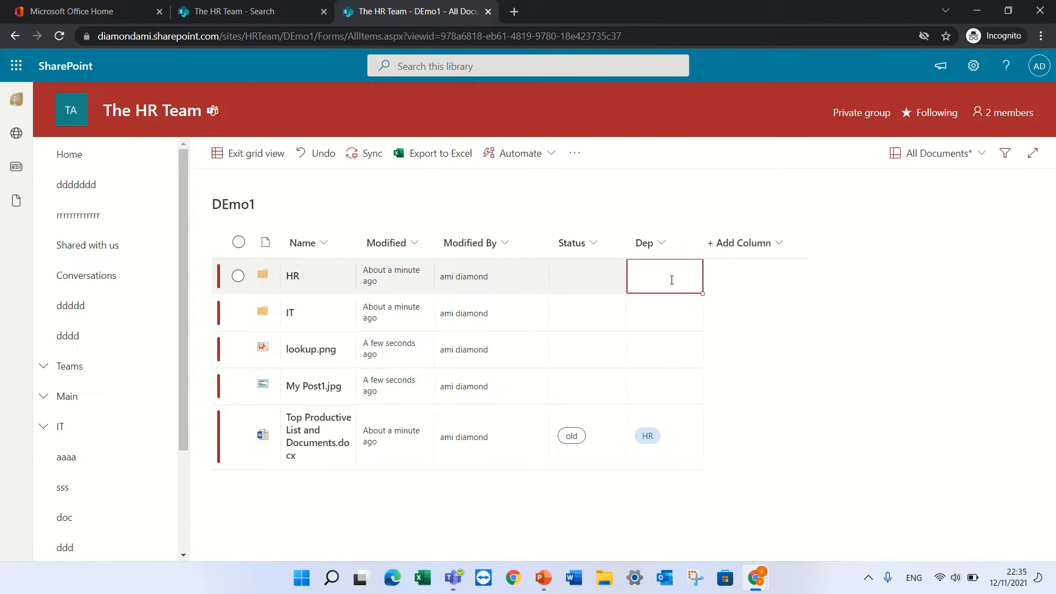
pyautogui.click(672, 282)
pyautogui.click(669, 311)
pyautogui.click(658, 317)
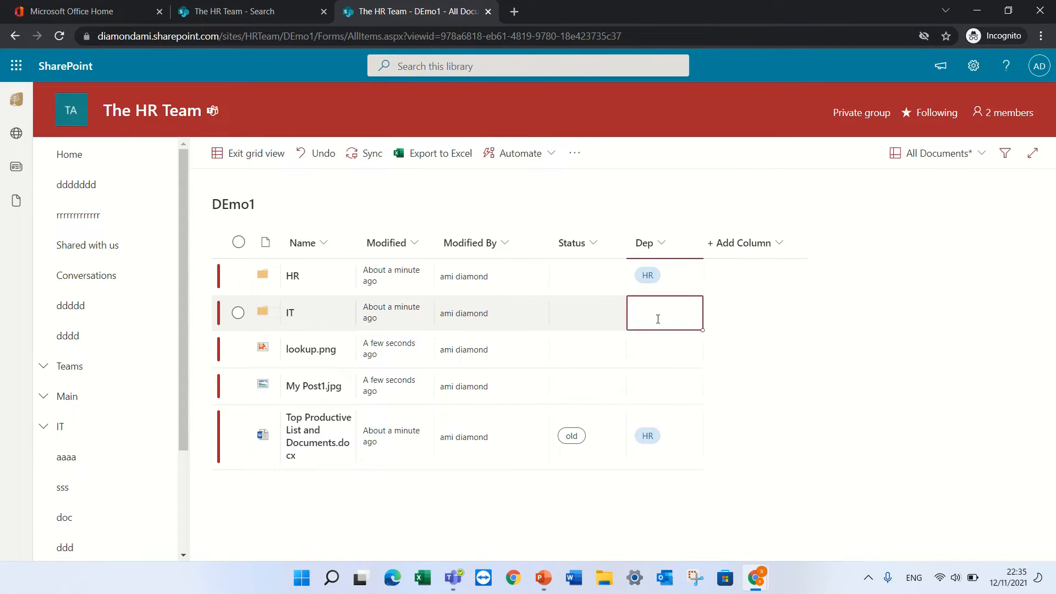
pyautogui.click(657, 319)
pyautogui.click(660, 373)
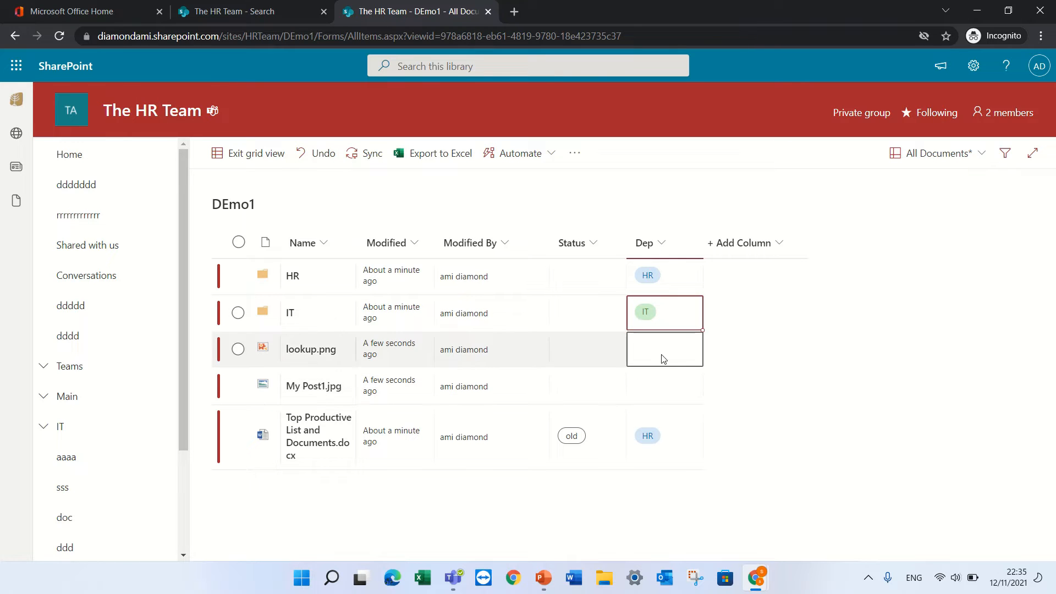
pyautogui.click(663, 352)
pyautogui.click(662, 352)
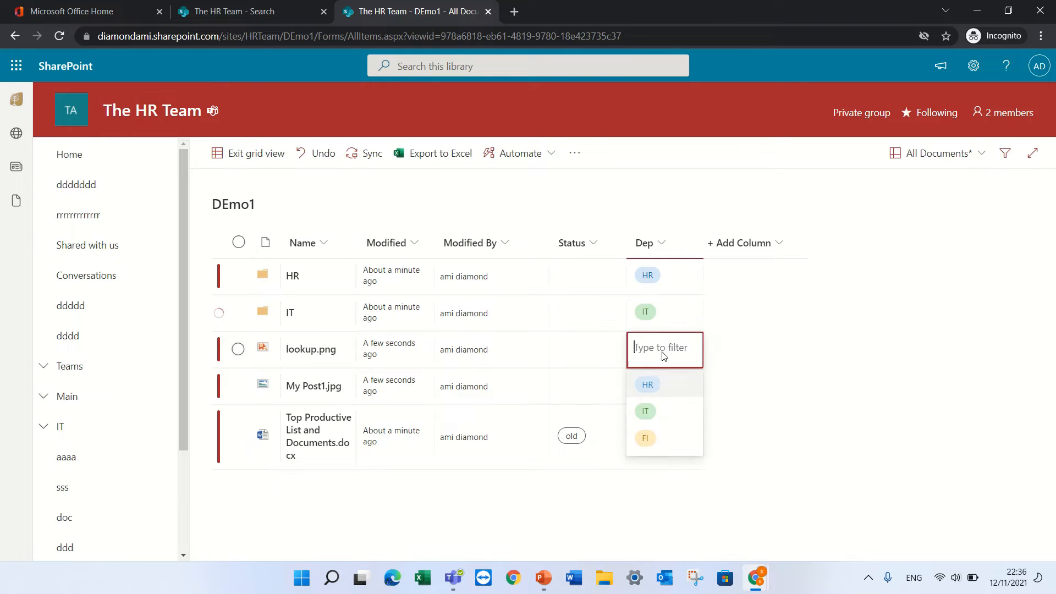
pyautogui.click(652, 409)
pyautogui.click(653, 393)
pyautogui.click(653, 393)
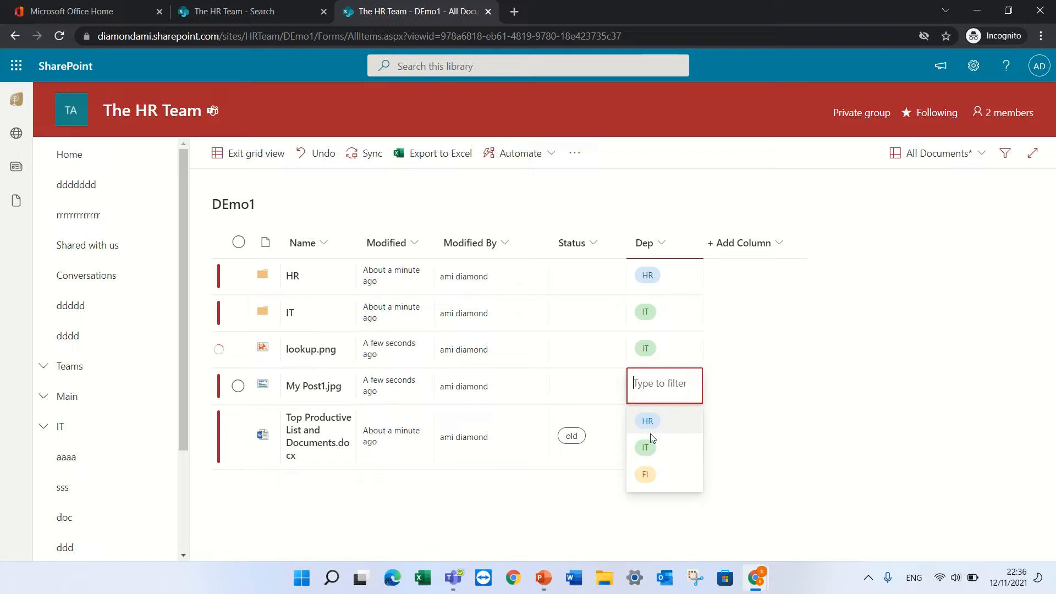
pyautogui.click(646, 473)
# Set My Post1.jpg's Status to New and exit grid view to save
pyautogui.click(613, 464)
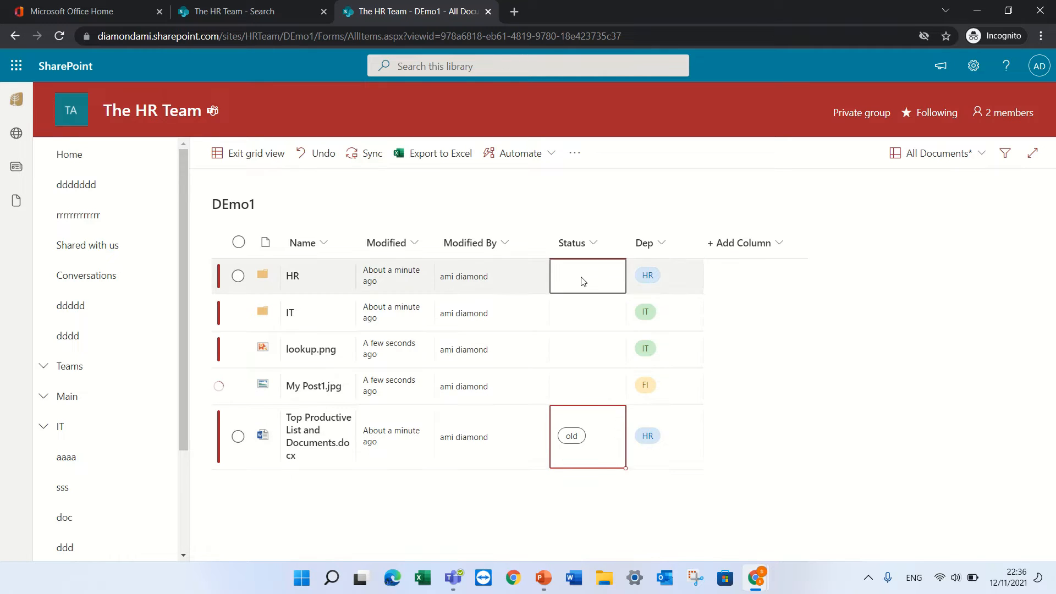
pyautogui.click(576, 388)
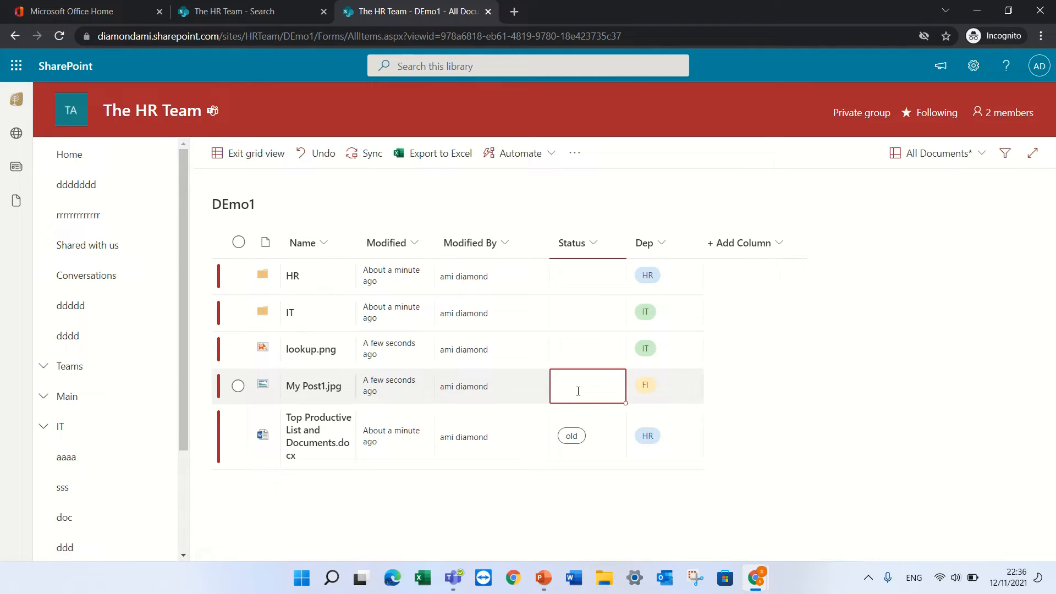
pyautogui.click(577, 290)
pyautogui.click(615, 399)
pyautogui.click(612, 398)
pyautogui.click(586, 421)
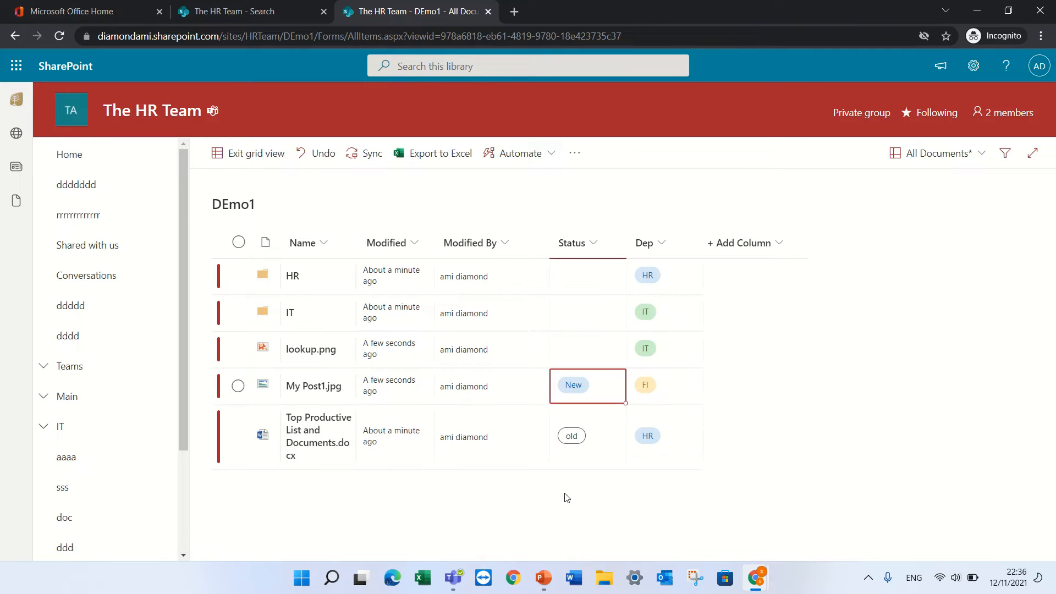
pyautogui.click(251, 155)
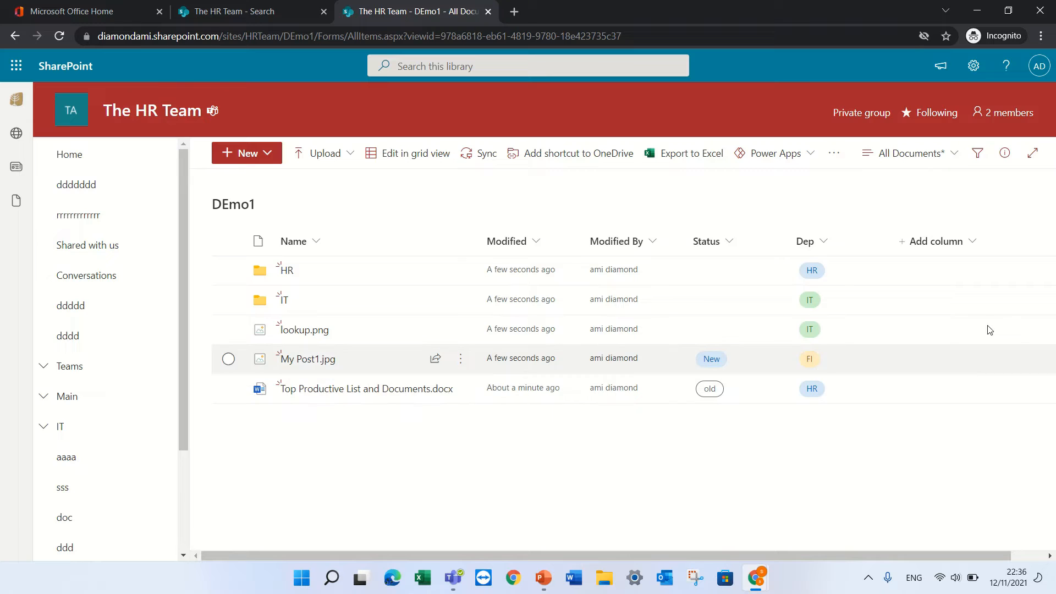
# Create a public List view named 'By Dep' from the view menu
pyautogui.click(953, 159)
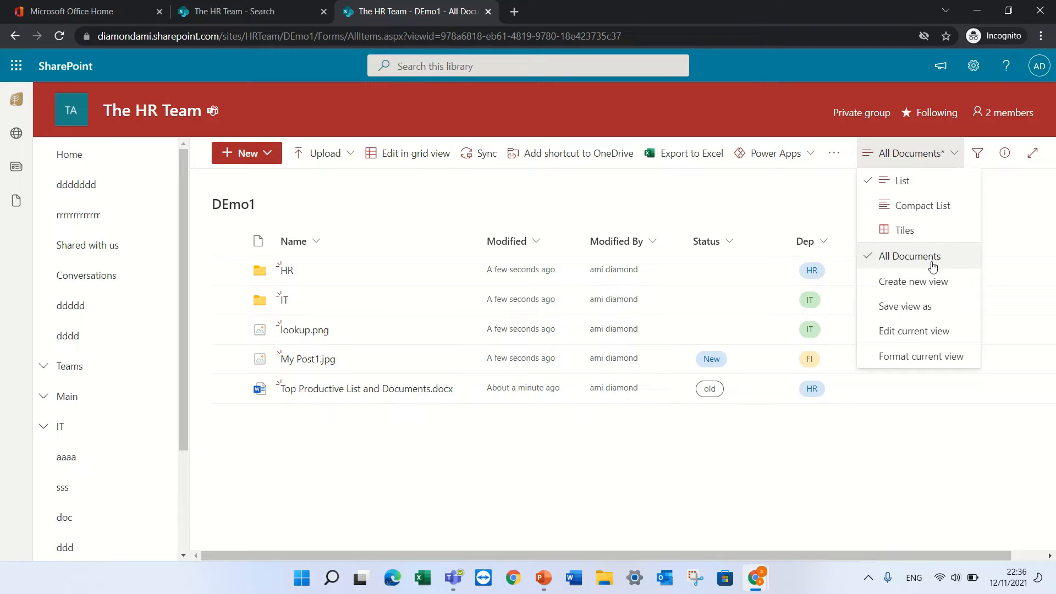
pyautogui.click(945, 290)
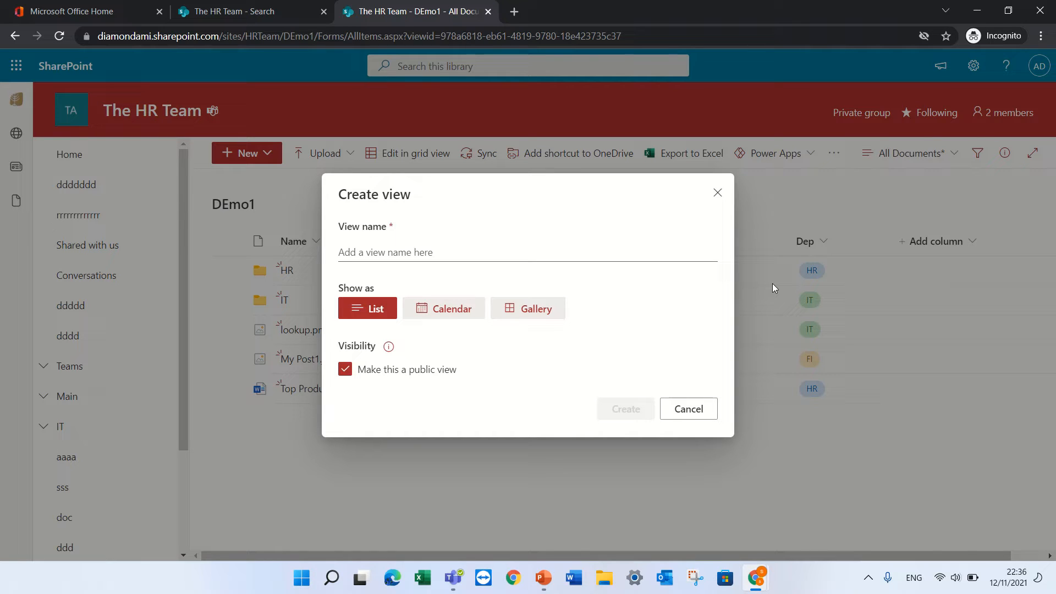
pyautogui.click(455, 249)
pyautogui.write('By Dep')
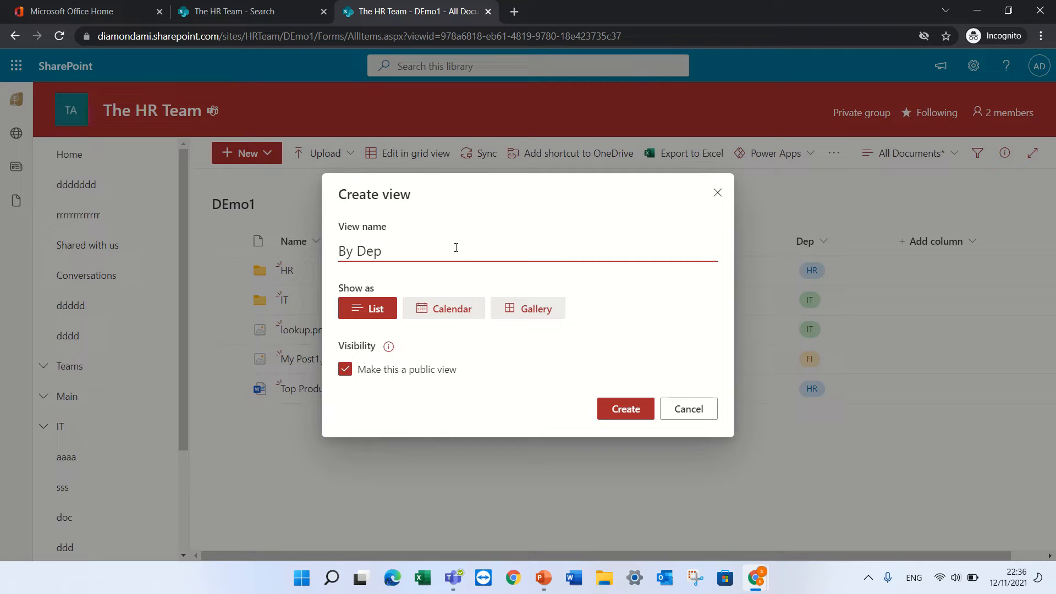
pyautogui.write(' HR')
pyautogui.press('BackSpace')
pyautogui.press('BackSpace')
pyautogui.press('BackSpace')
pyautogui.click(631, 417)
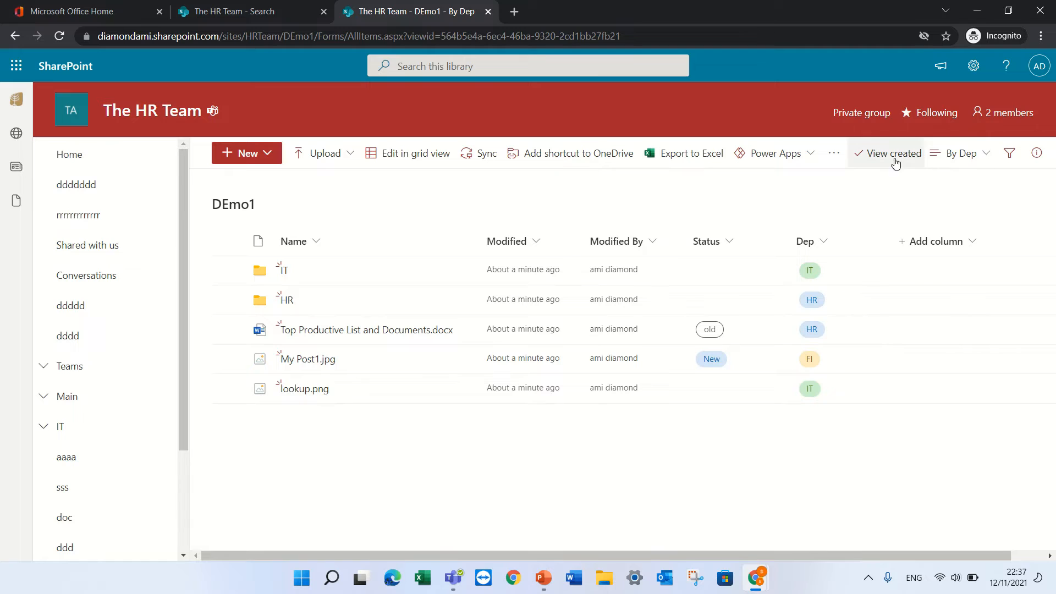
# Open Edit current view for By Dep and scroll to the Sort section, leaving the first sort column at None
pyautogui.click(948, 163)
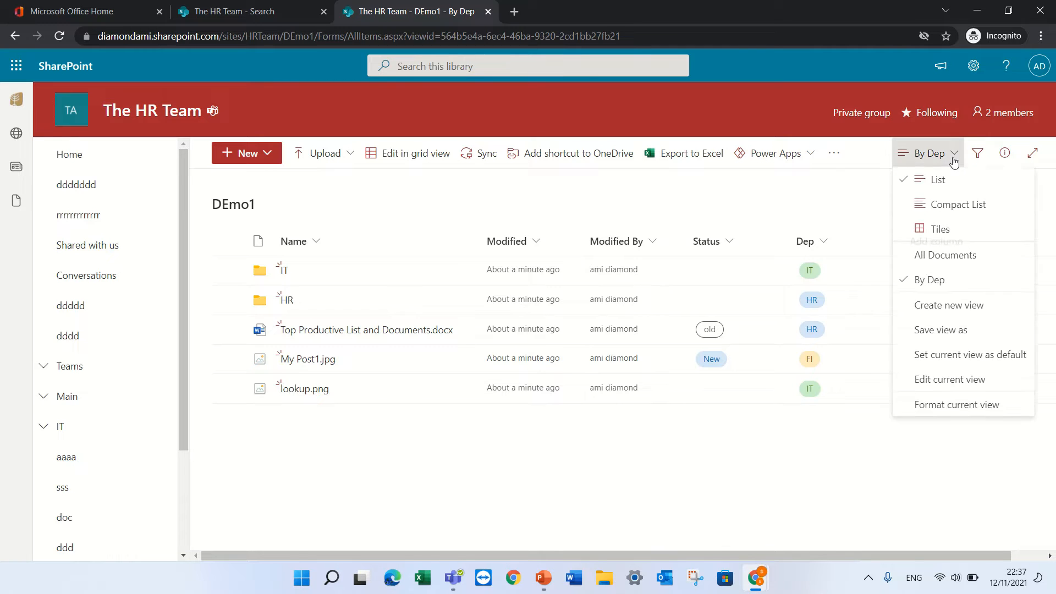
pyautogui.click(966, 387)
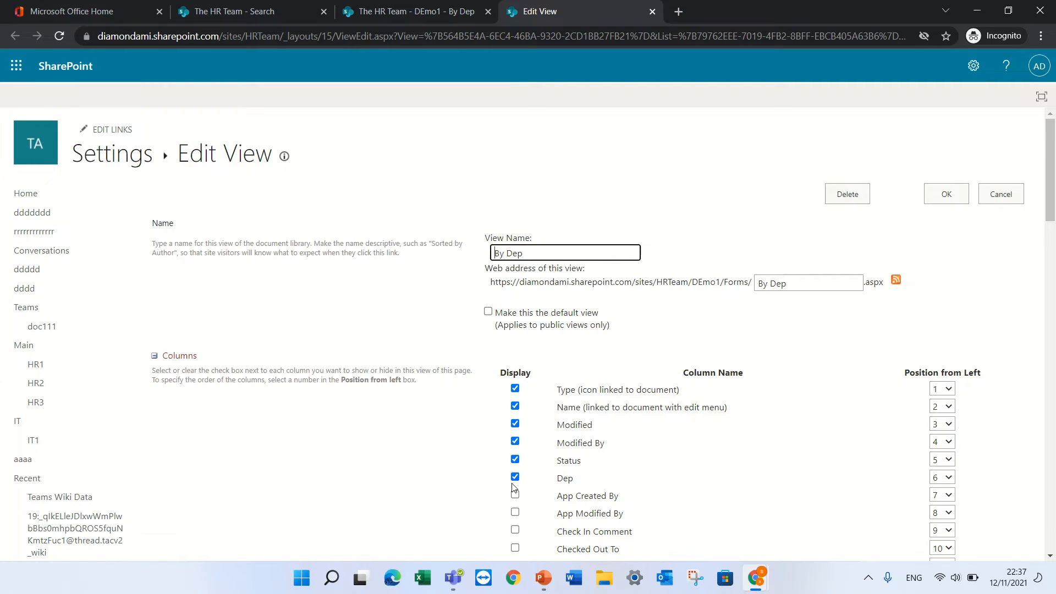
pyautogui.moveTo(1052, 192); pyautogui.dragTo(1053, 384)
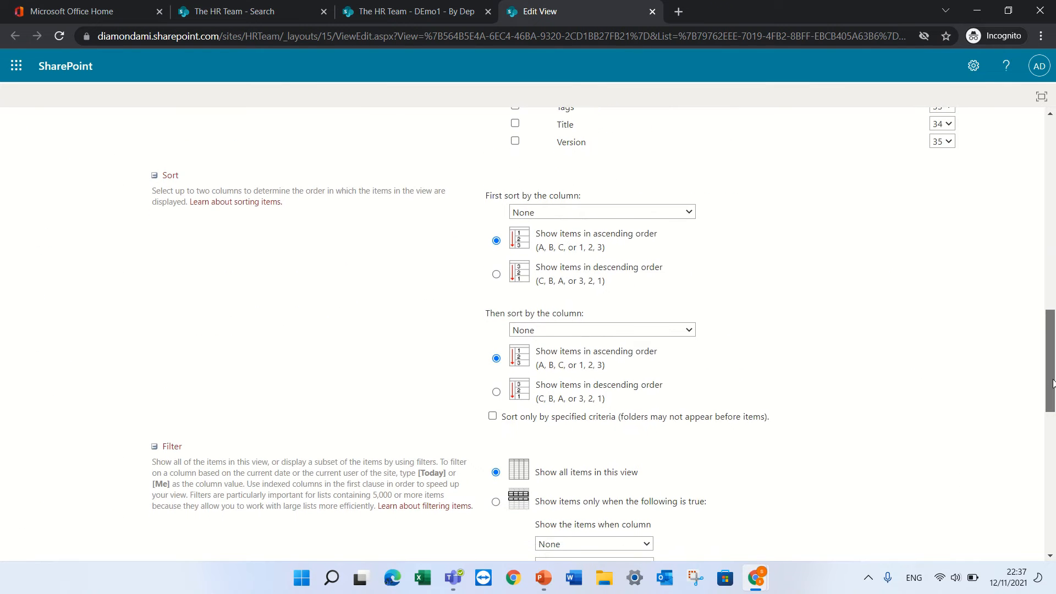
pyautogui.click(588, 214)
pyautogui.click(588, 214)
pyautogui.click(588, 214)
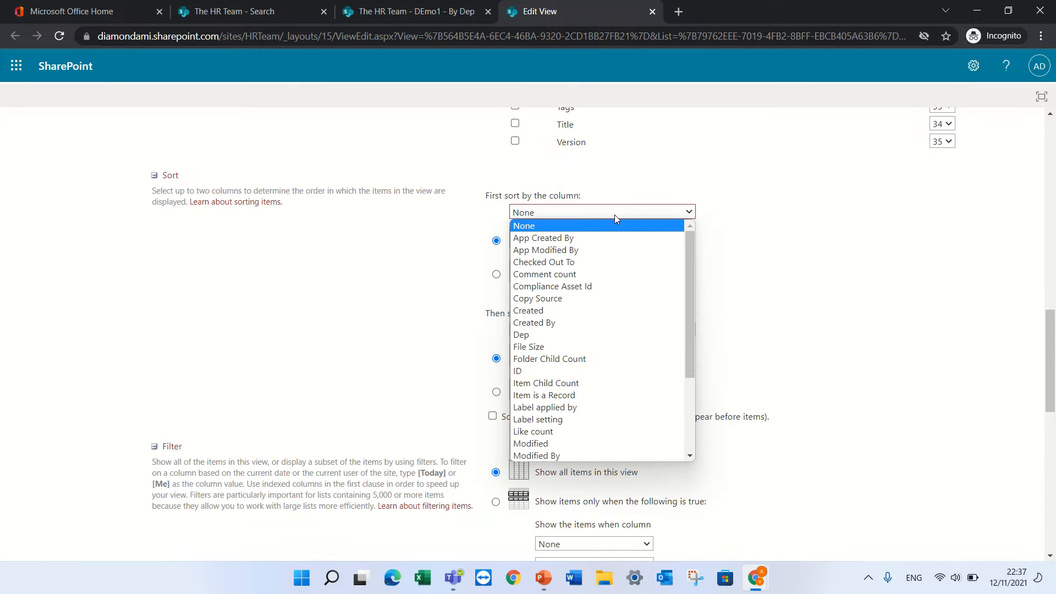
pyautogui.click(816, 285)
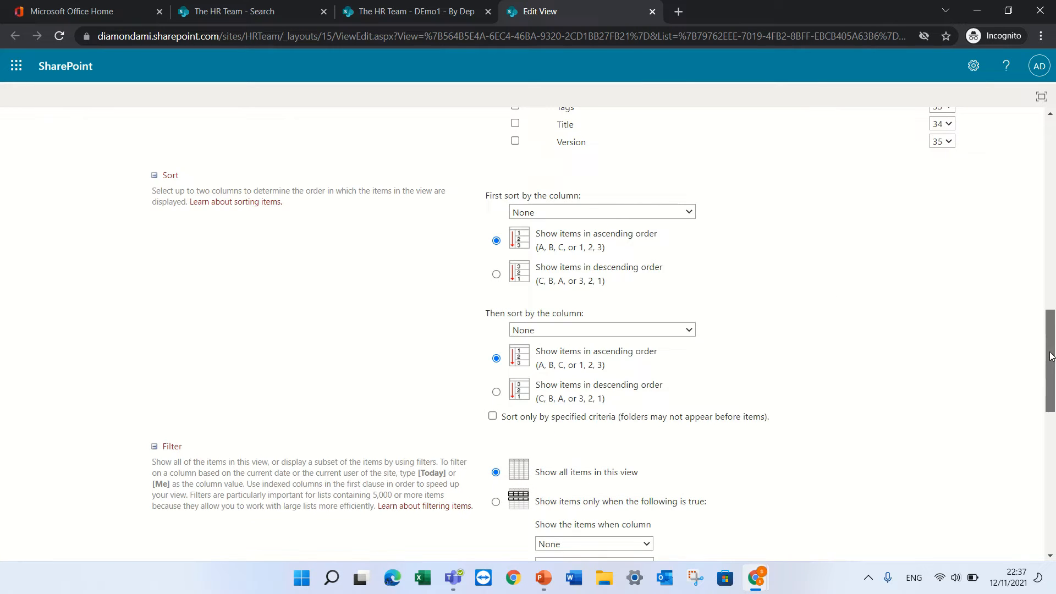
pyautogui.moveTo(1041, 363); pyautogui.dragTo(1043, 401)
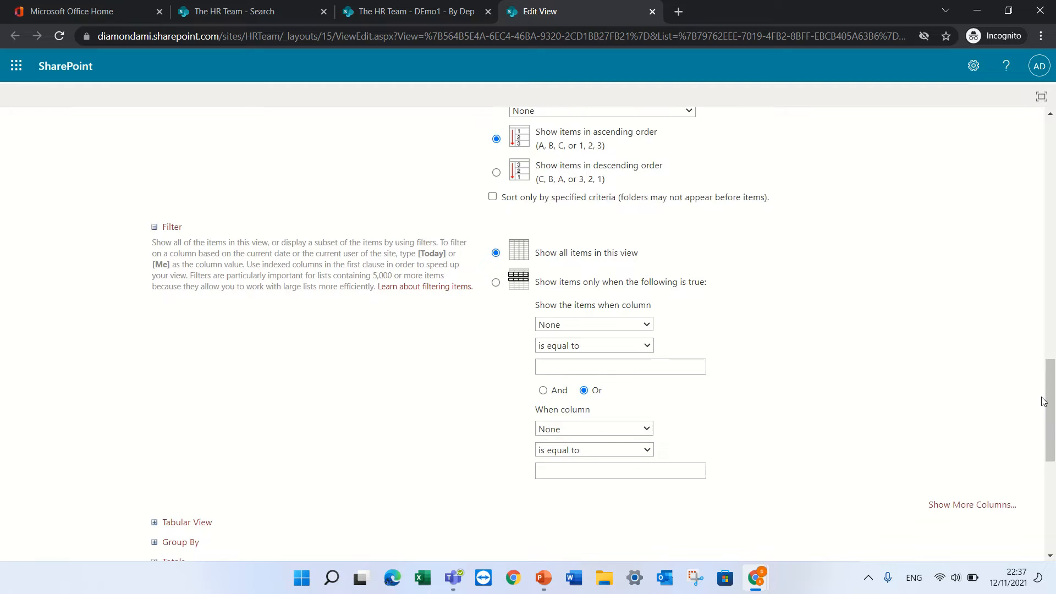
# Filter the By Dep view to show items where Dep is equal to HR, and save it
pyautogui.click(646, 325)
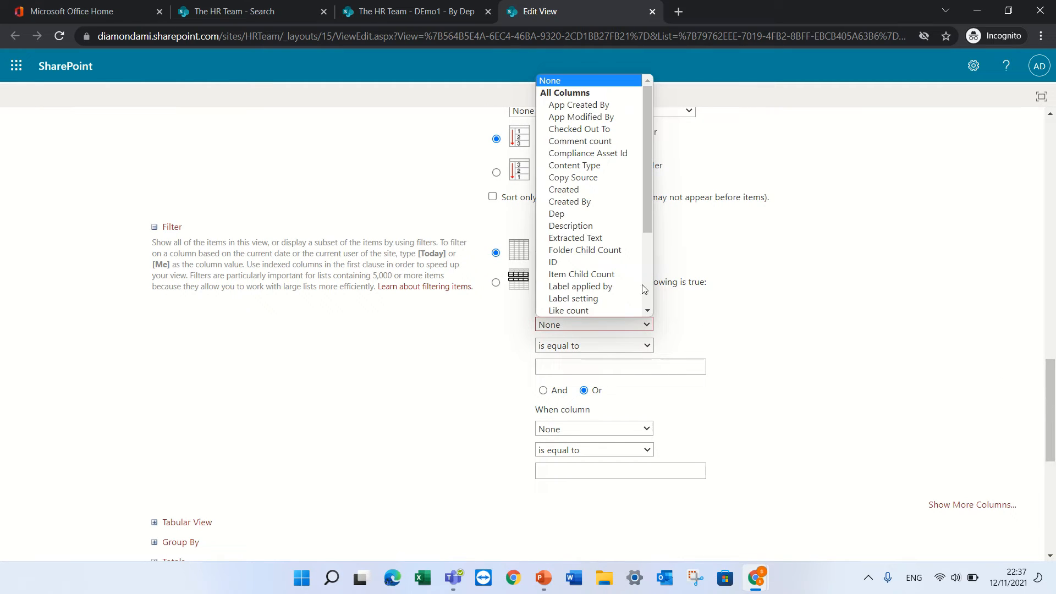
pyautogui.moveTo(649, 200); pyautogui.dragTo(657, 100)
pyautogui.scroll(-1, 627, 251)
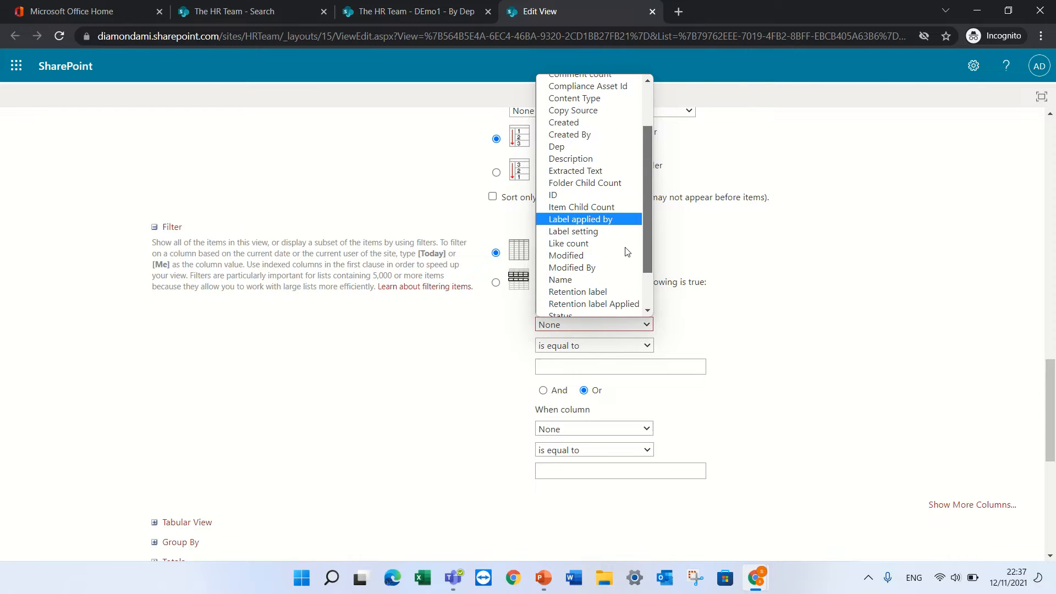
pyautogui.scroll(-1, 627, 252)
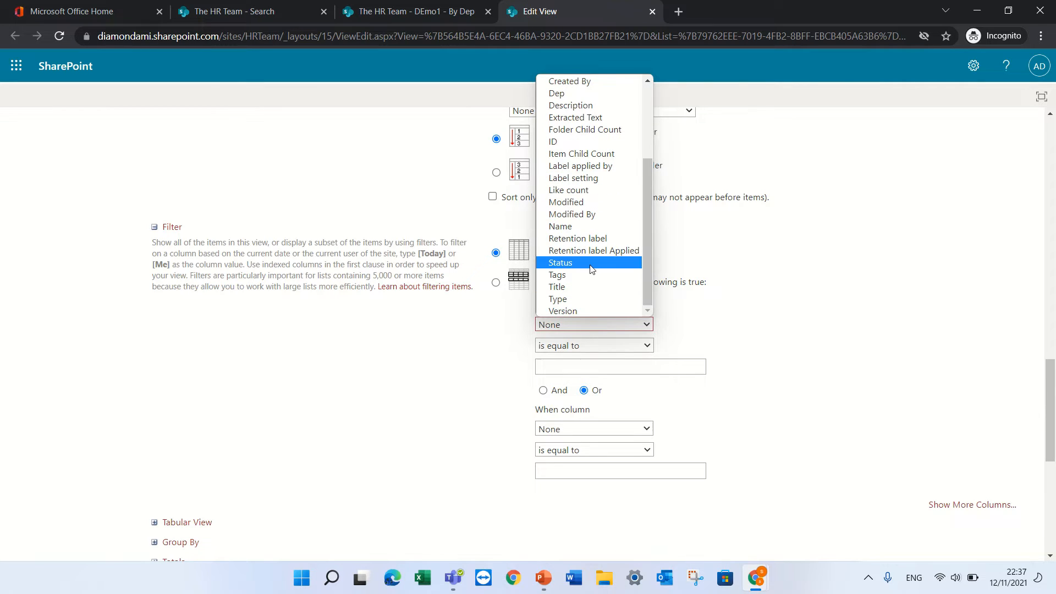
pyautogui.moveTo(645, 282); pyautogui.dragTo(652, 143)
pyautogui.click(567, 213)
pyautogui.click(574, 367)
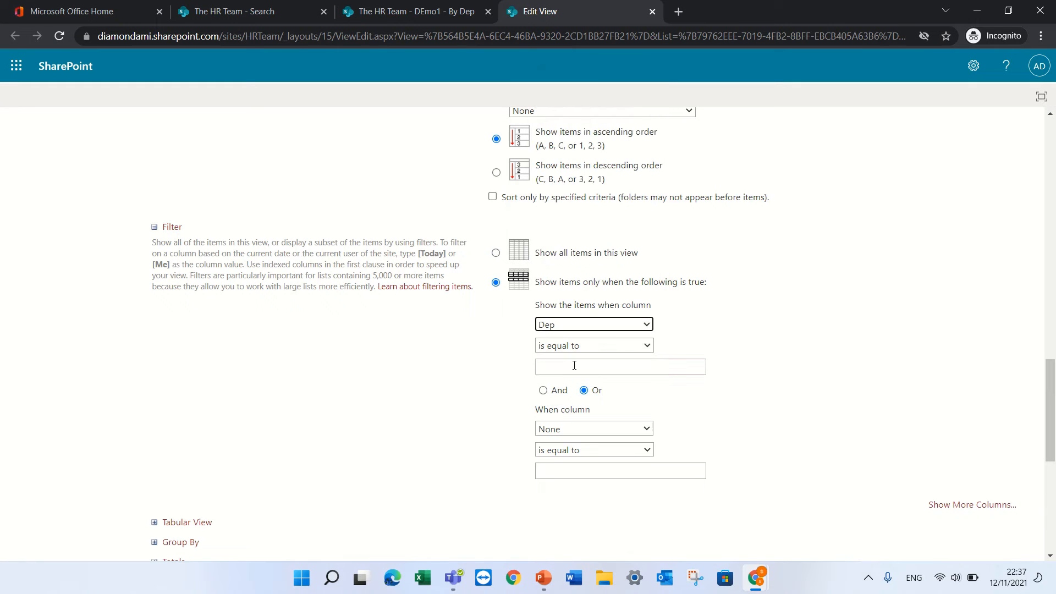
pyautogui.click(598, 345)
pyautogui.click(681, 347)
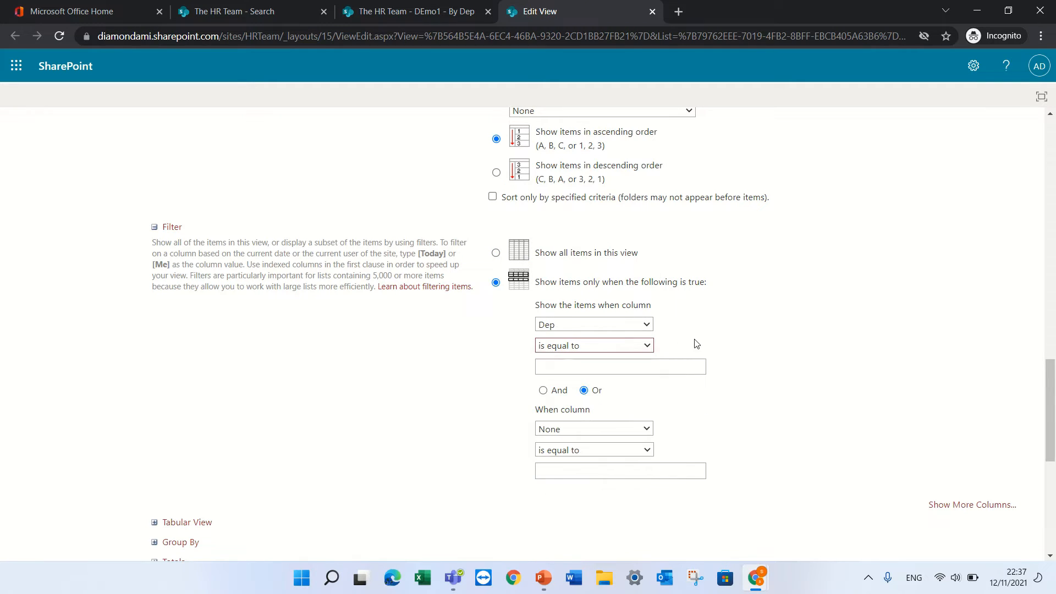
pyautogui.click(624, 367)
pyautogui.write('H')
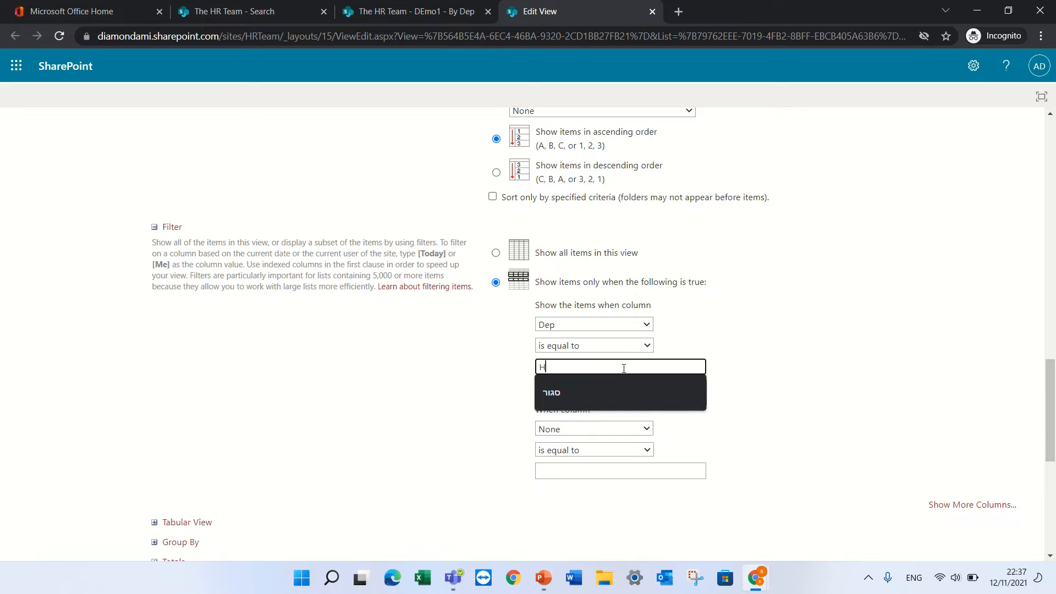
pyautogui.write('R')
pyautogui.moveTo(1050, 459); pyautogui.dragTo(1050, 544)
pyautogui.click(940, 518)
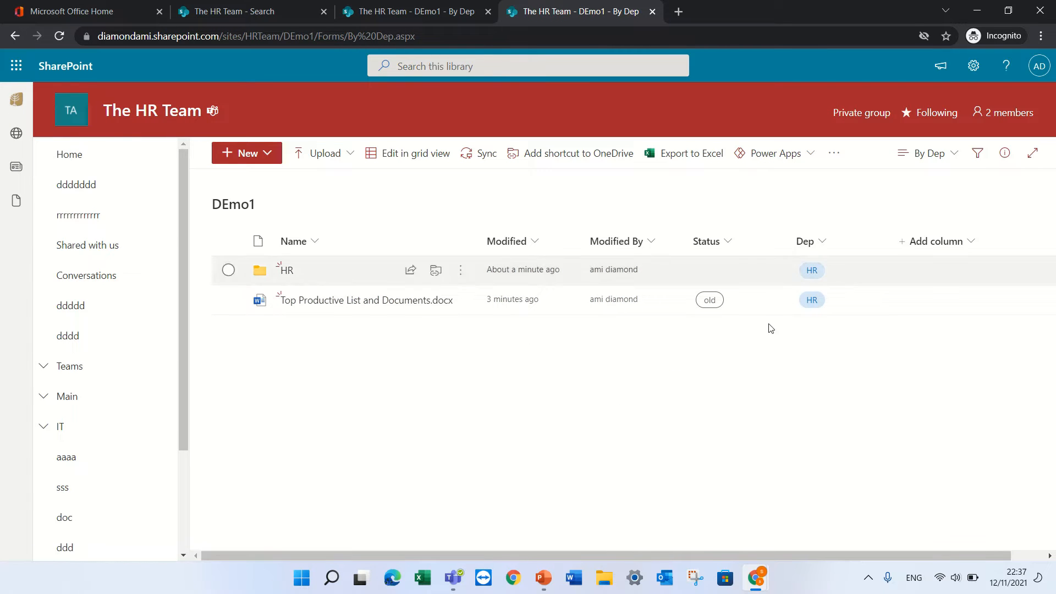
# Switch the DEmo1 library to the All Documents view showing all five items
pyautogui.click(955, 156)
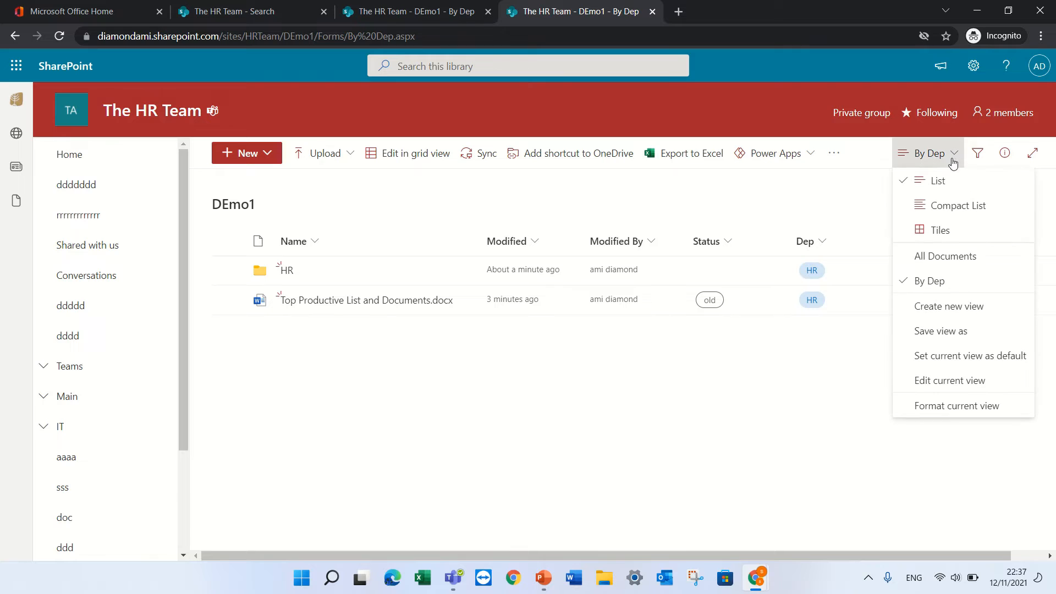
pyautogui.click(957, 262)
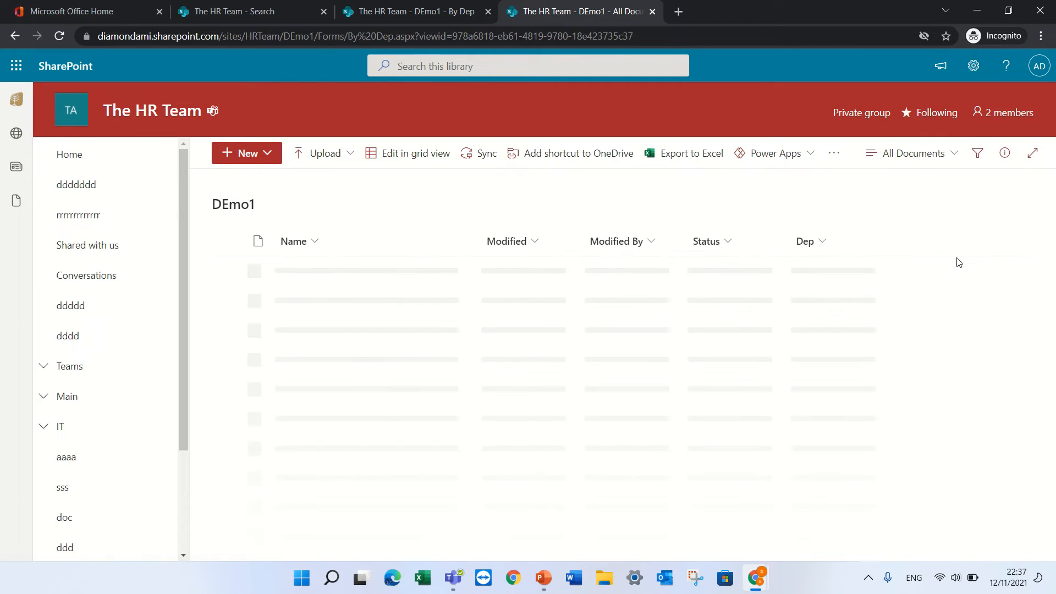
pyautogui.click(951, 158)
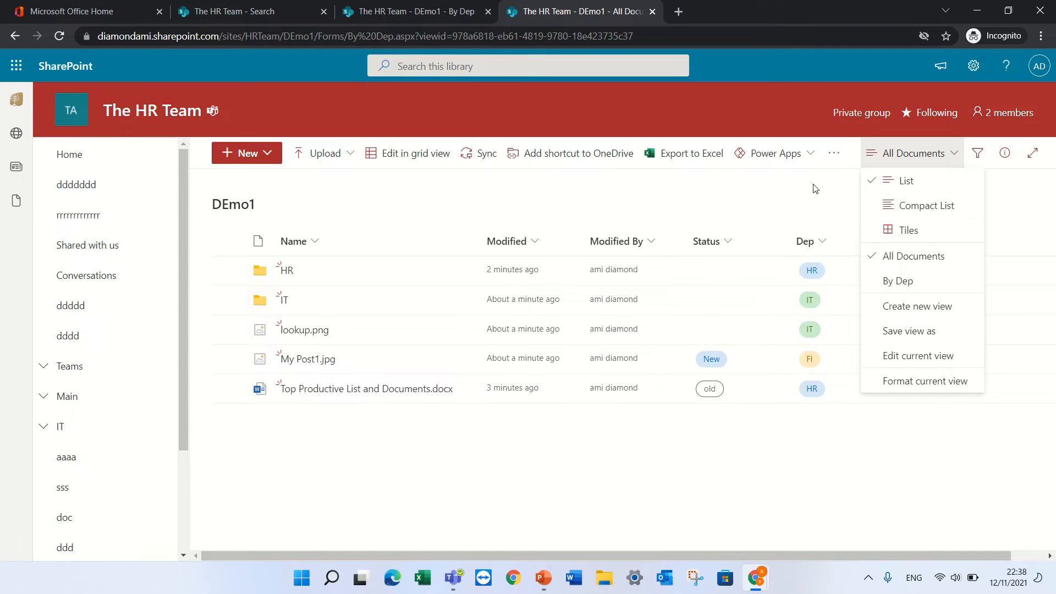
pyautogui.click(800, 206)
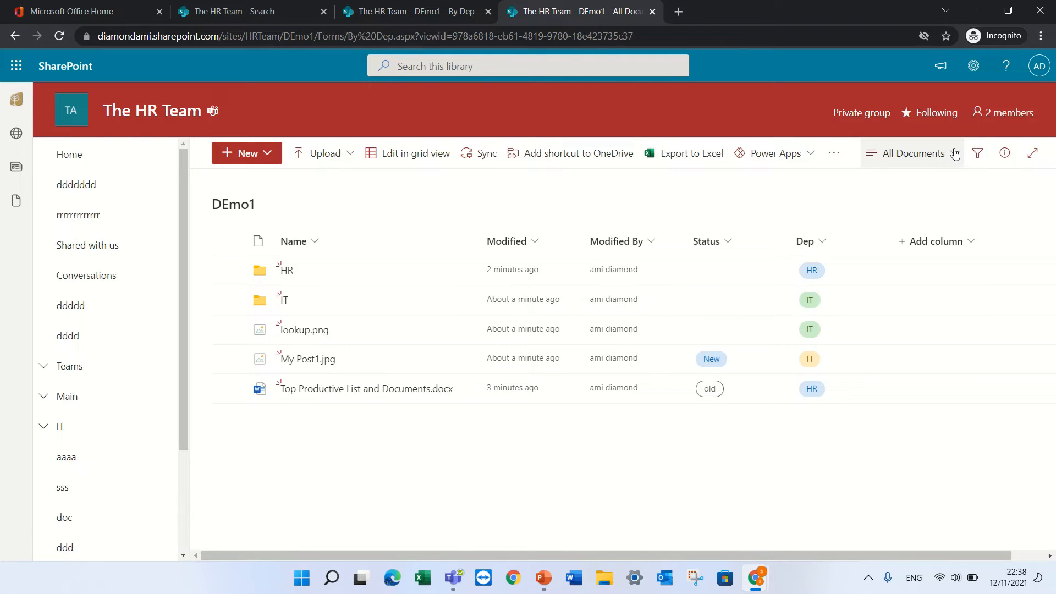
pyautogui.click(945, 163)
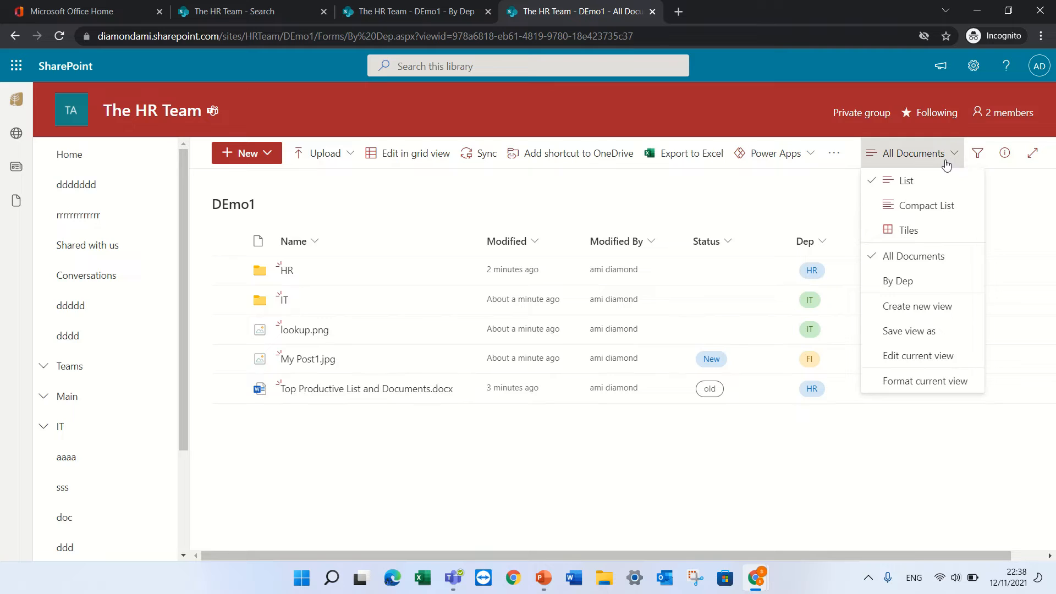
pyautogui.click(820, 242)
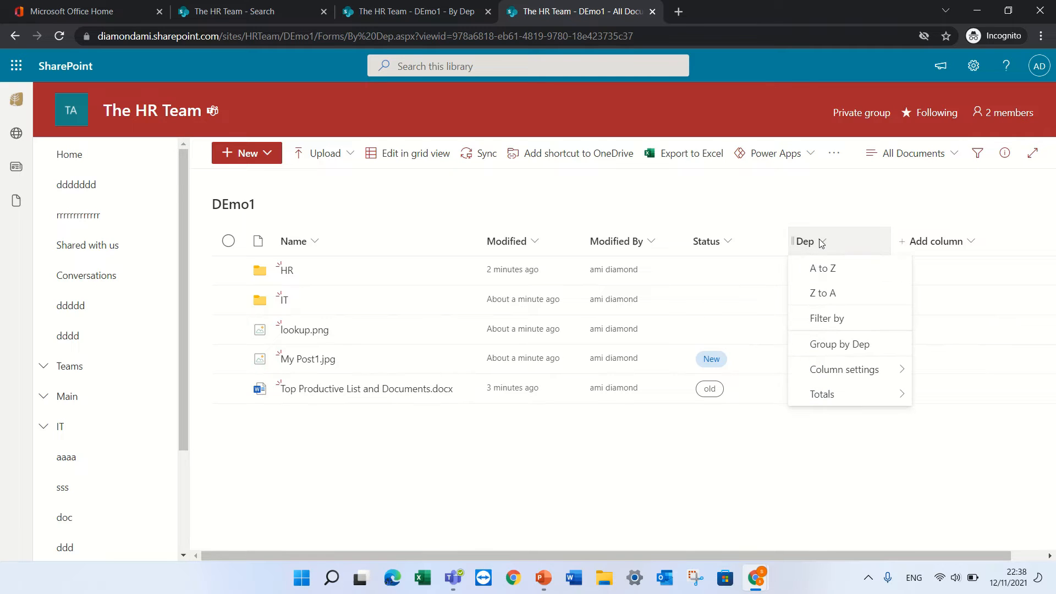
# Group the library items by Dep and collapse the FI, HR and IT groups
pyautogui.click(824, 213)
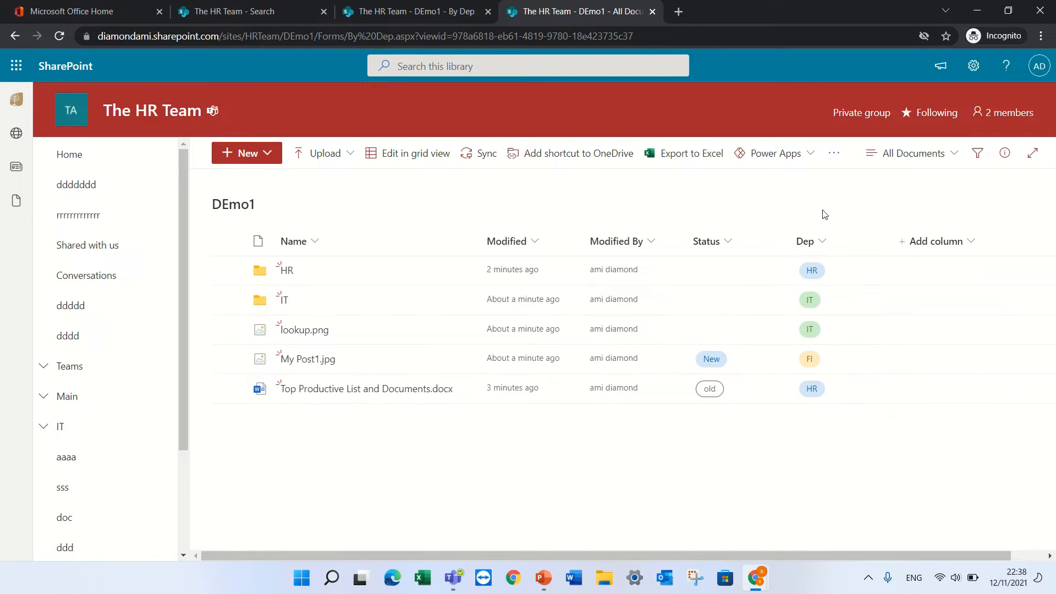
pyautogui.click(825, 244)
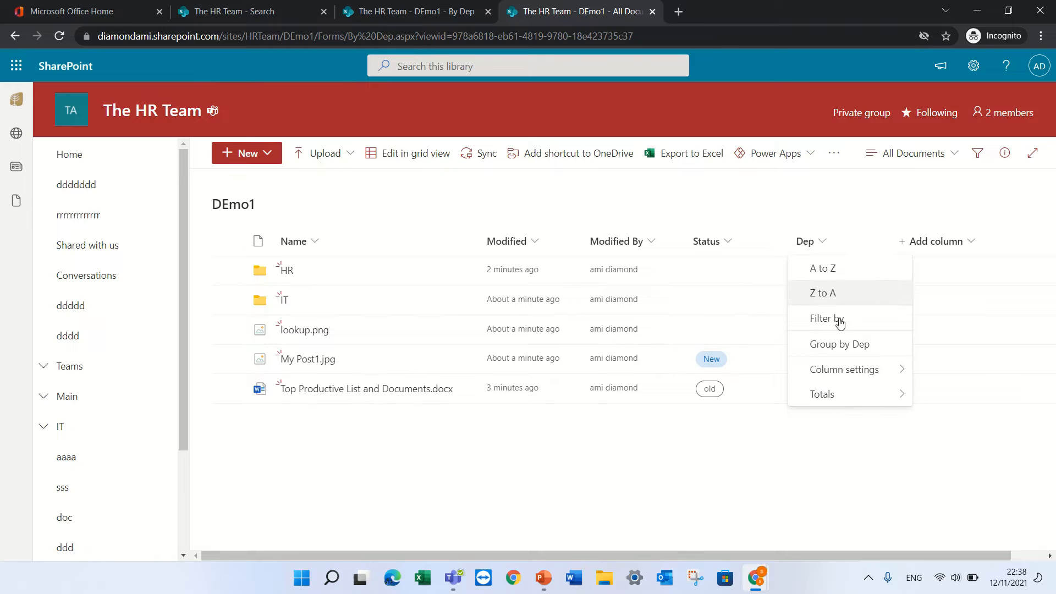
pyautogui.click(868, 350)
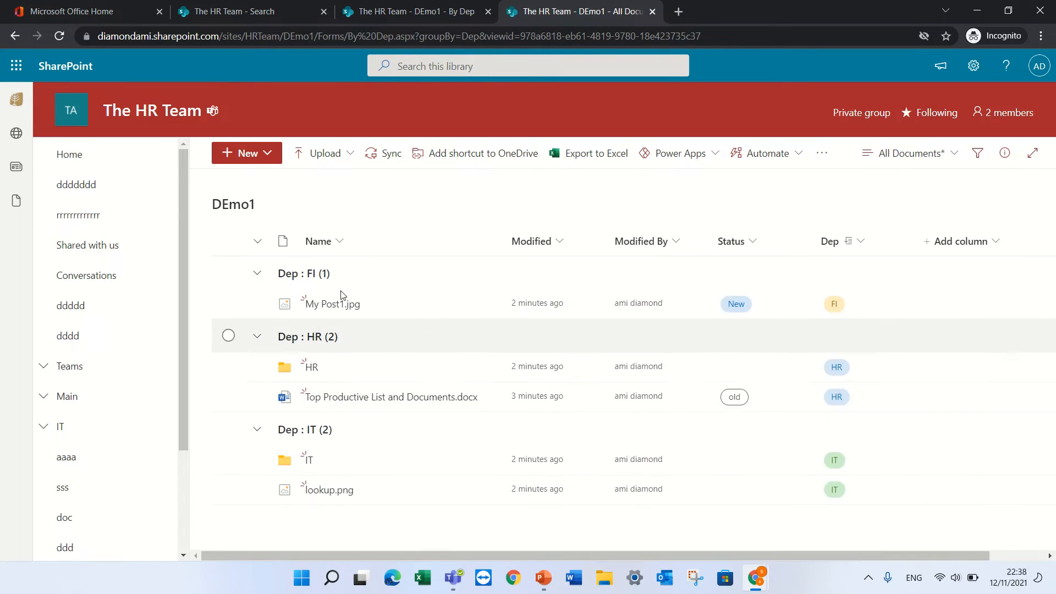
pyautogui.click(256, 273)
pyautogui.click(257, 306)
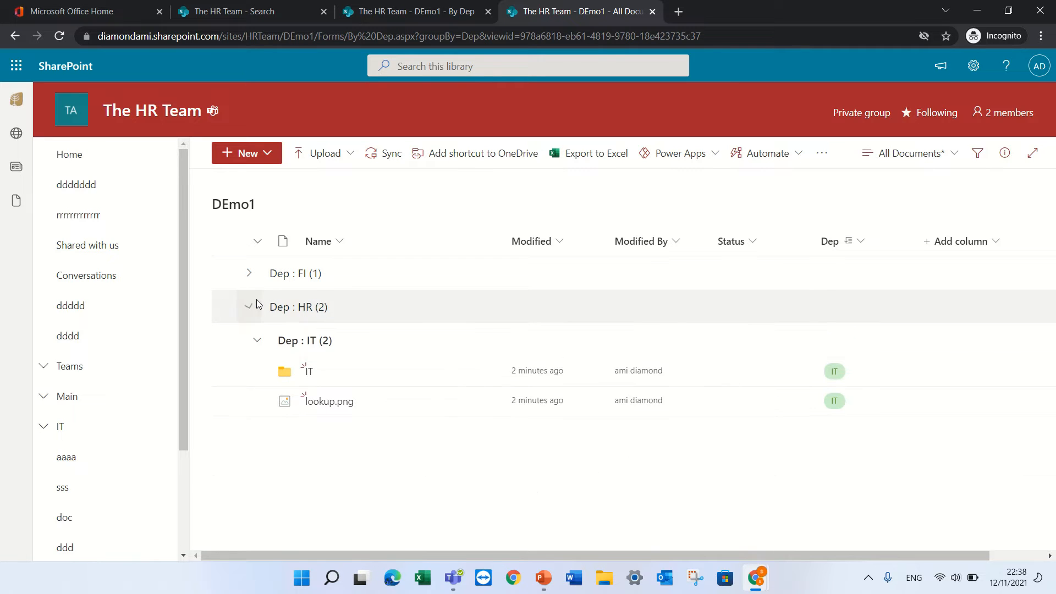
pyautogui.click(256, 338)
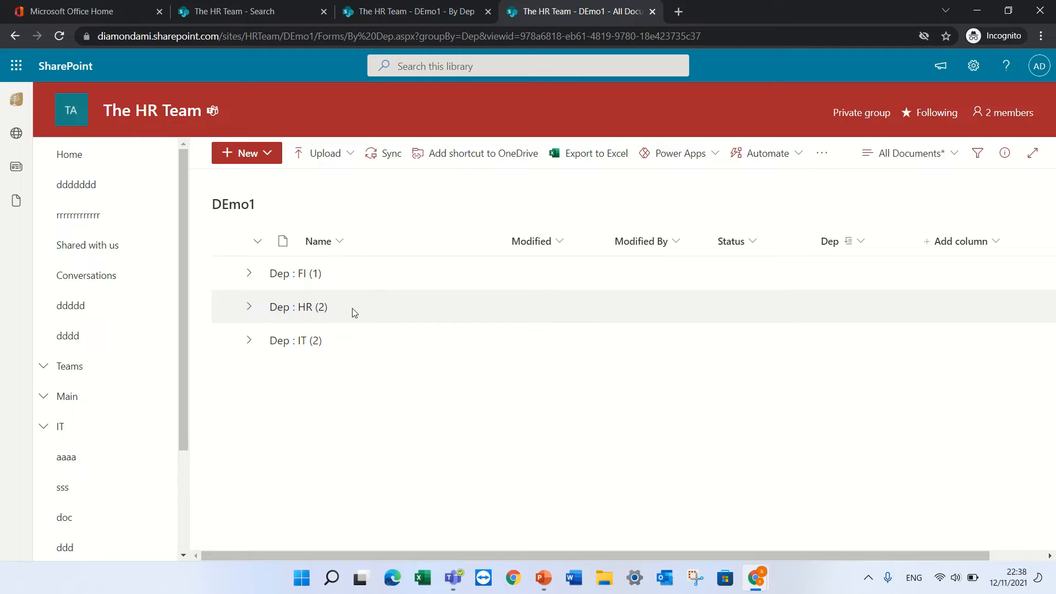
# Save the grouped layout as public view 'GRoup by Dep', then return to All Documents
pyautogui.click(950, 153)
pyautogui.click(932, 330)
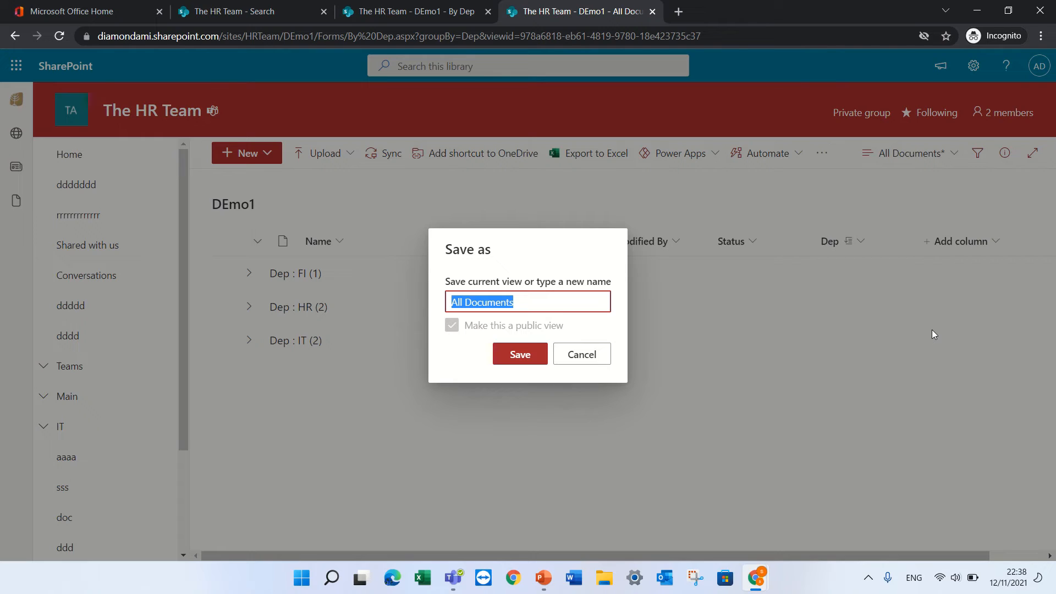
pyautogui.write('GRoup by Dep')
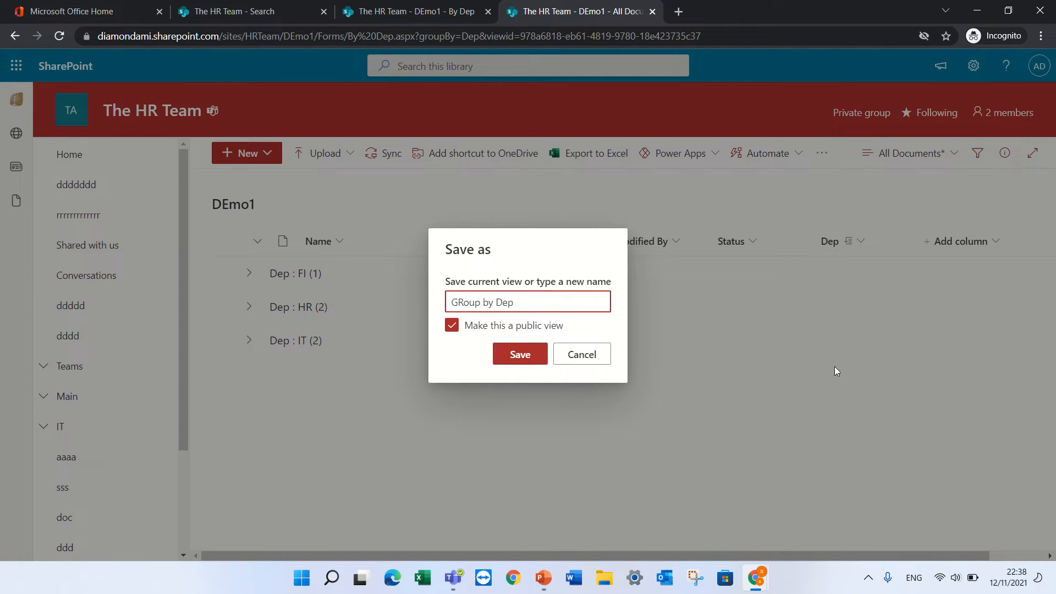
pyautogui.click(521, 354)
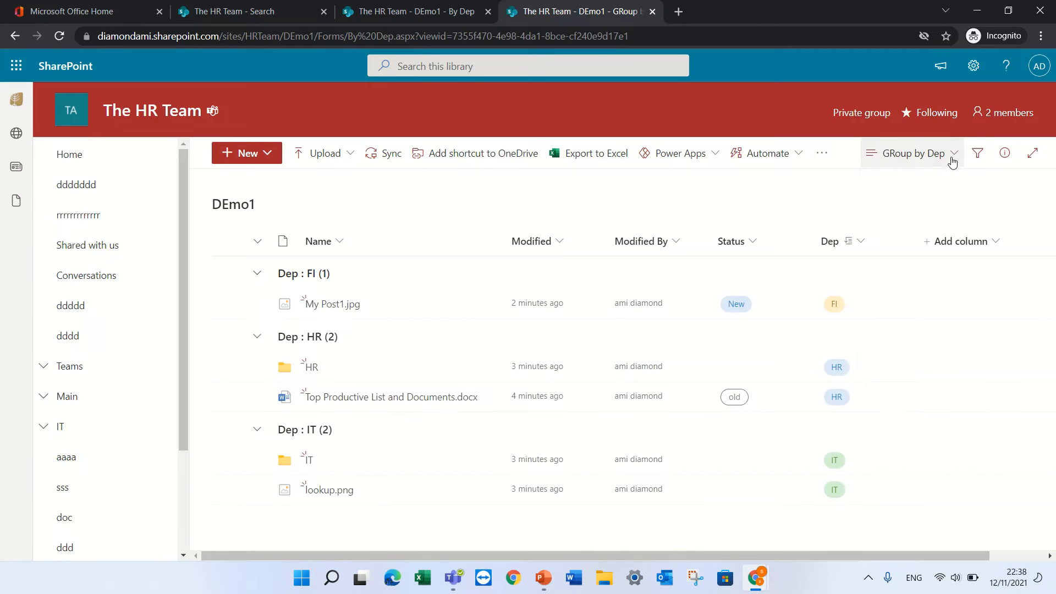
pyautogui.click(952, 157)
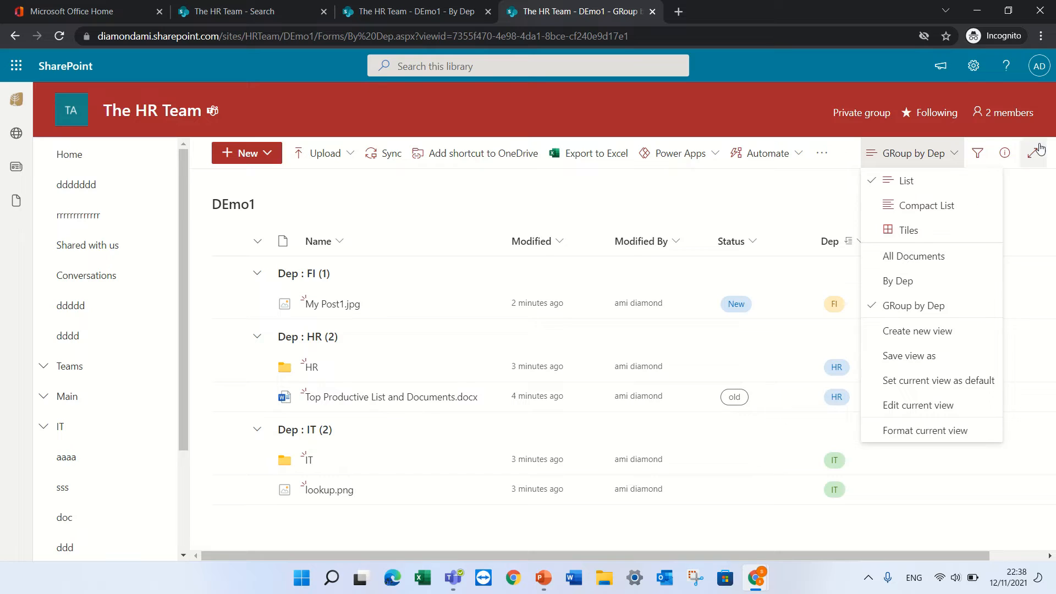
pyautogui.click(929, 268)
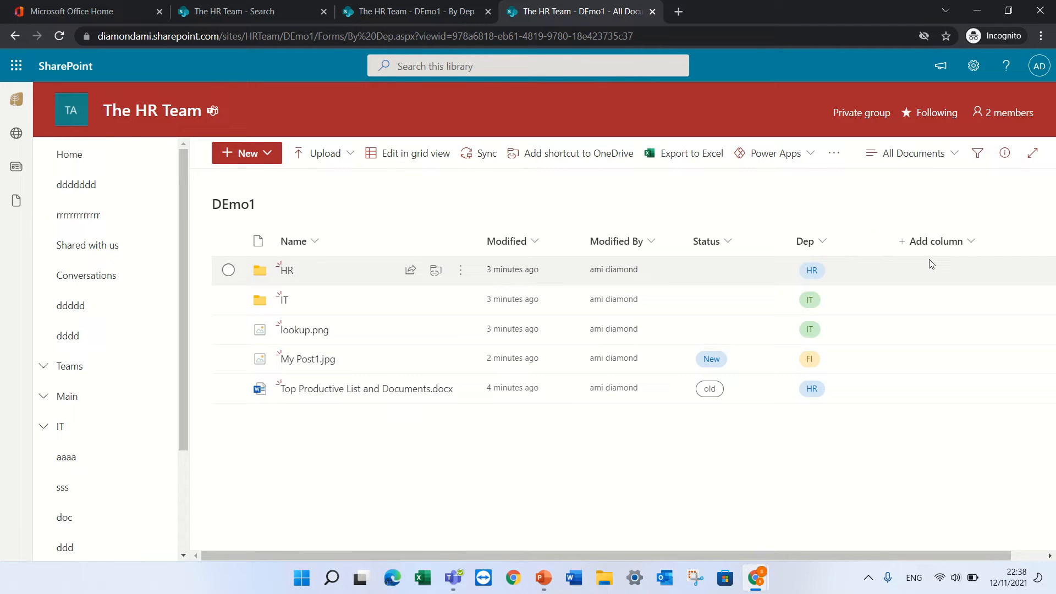
pyautogui.click(832, 160)
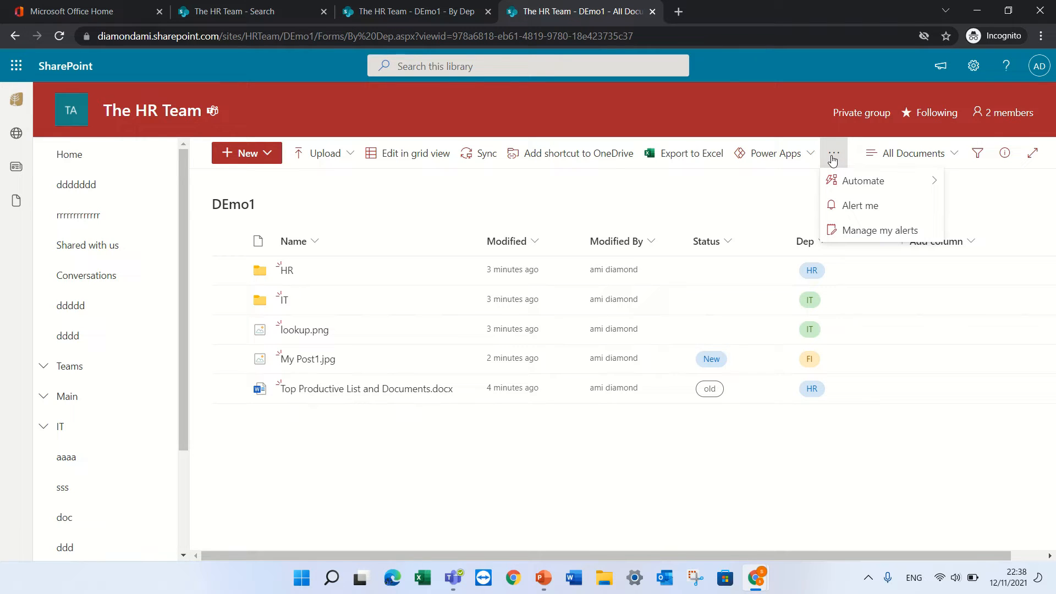
pyautogui.click(883, 208)
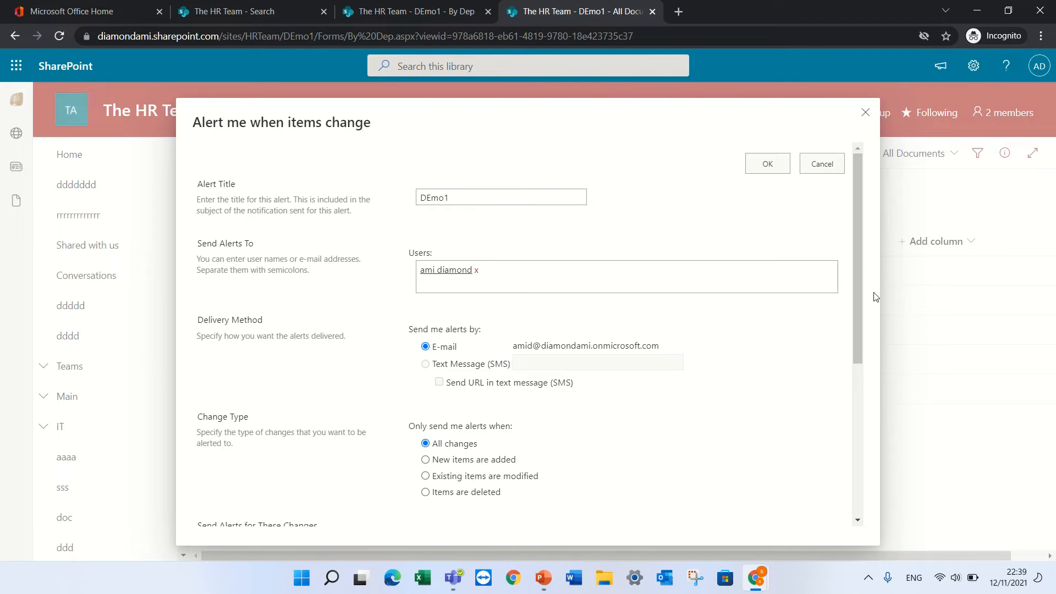
pyautogui.moveTo(860, 262); pyautogui.dragTo(849, 314)
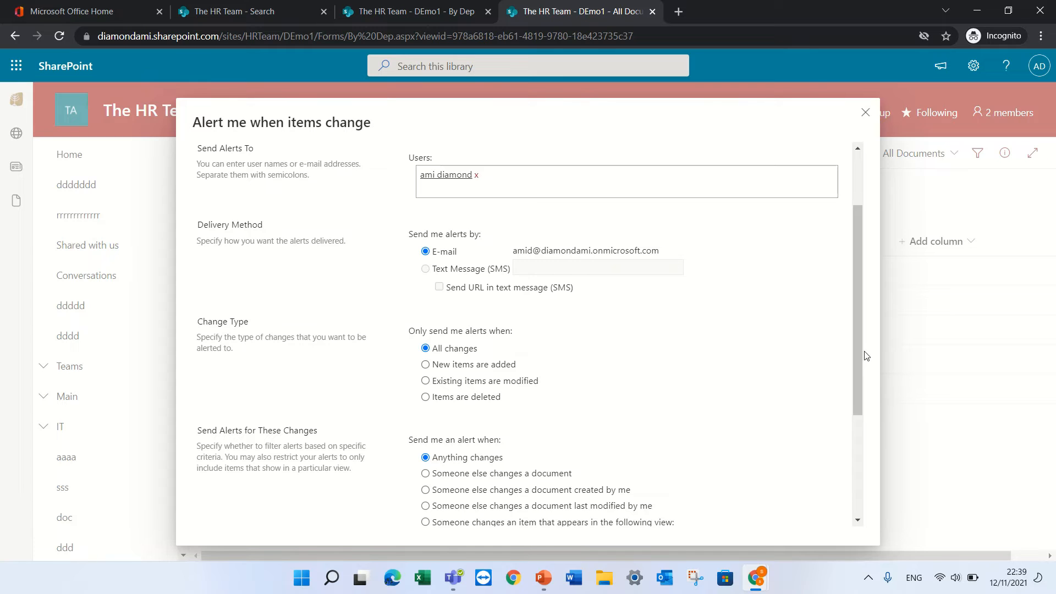
pyautogui.moveTo(859, 338); pyautogui.dragTo(856, 373)
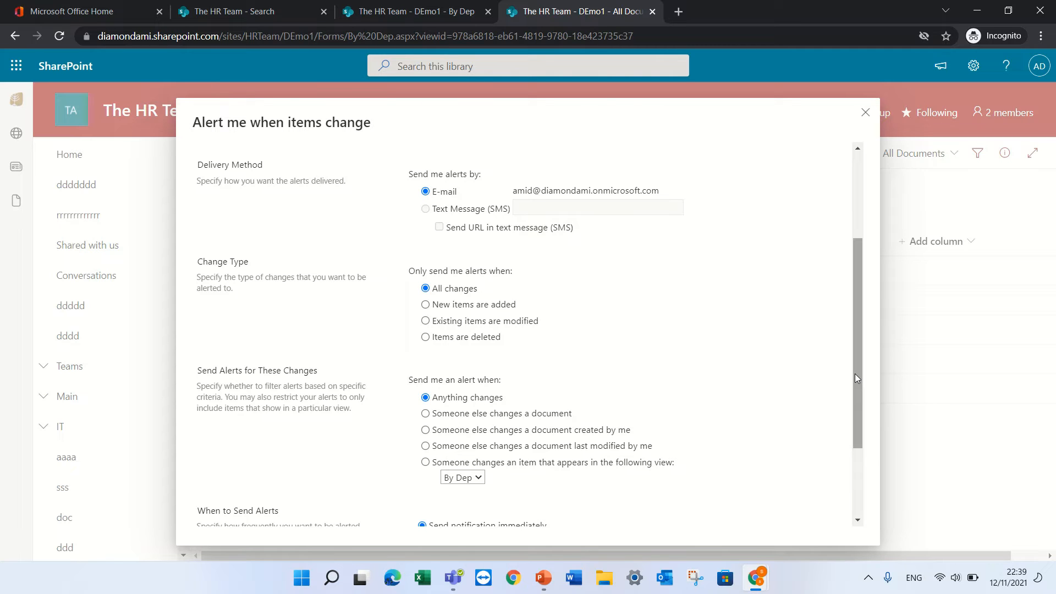
pyautogui.moveTo(855, 374); pyautogui.dragTo(859, 440)
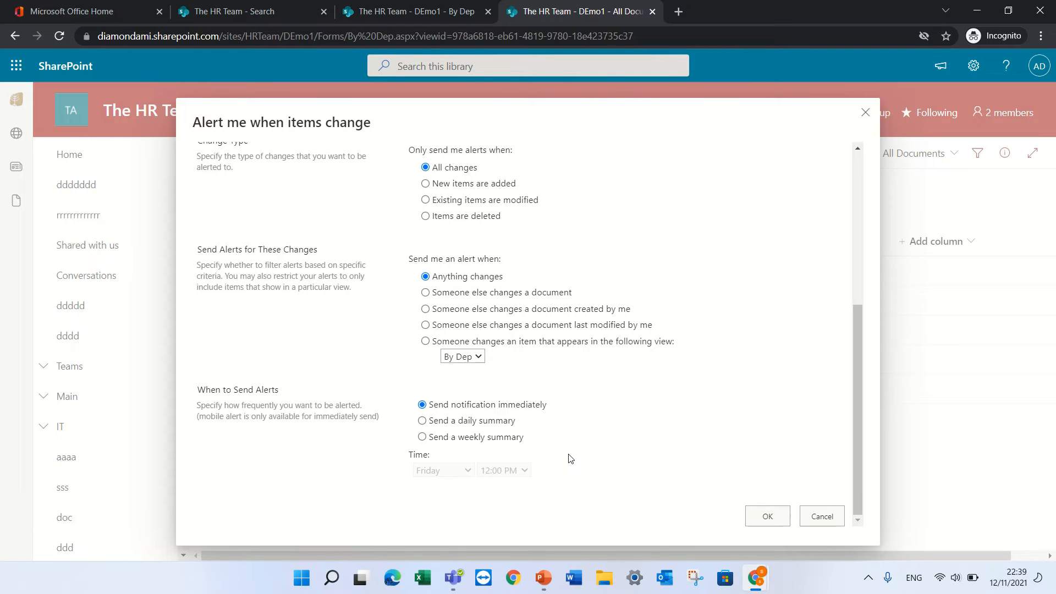
pyautogui.click(834, 515)
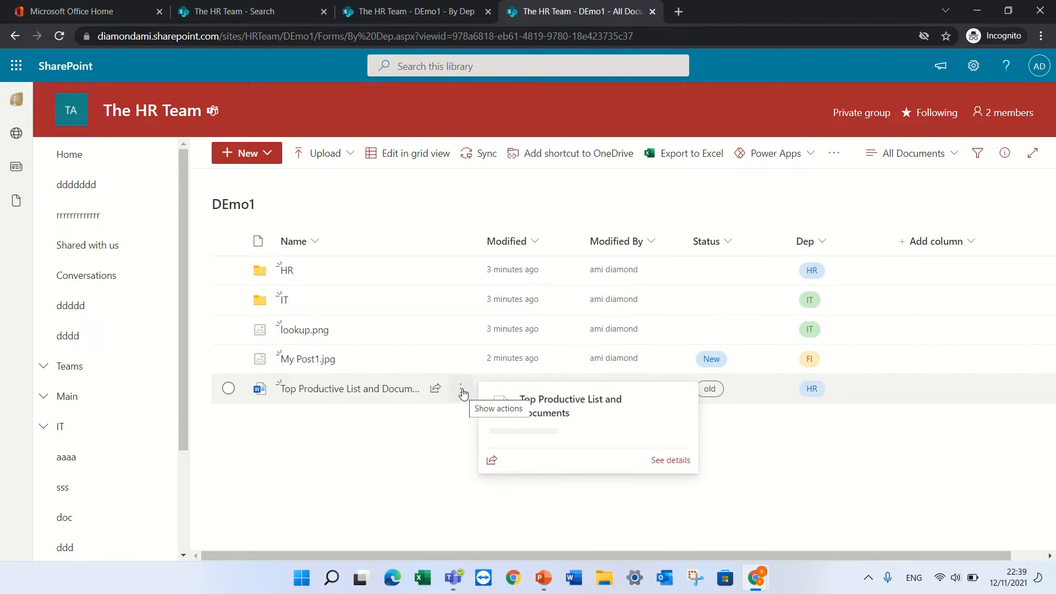
# Review Top Productive List's version history, checking the actions for versions 5.0 and 1.0
pyautogui.click(461, 390)
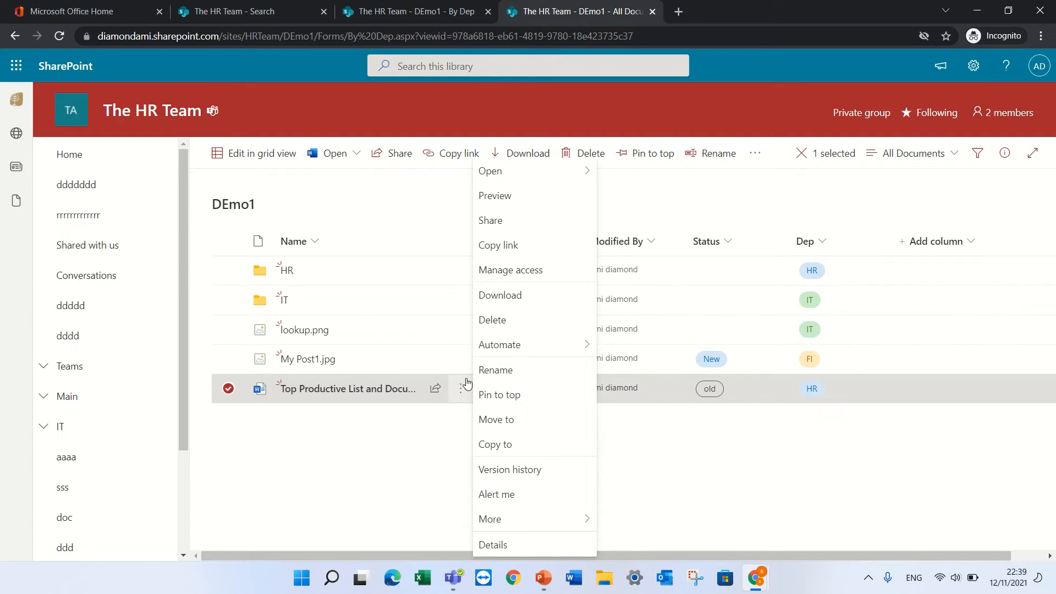
pyautogui.click(538, 472)
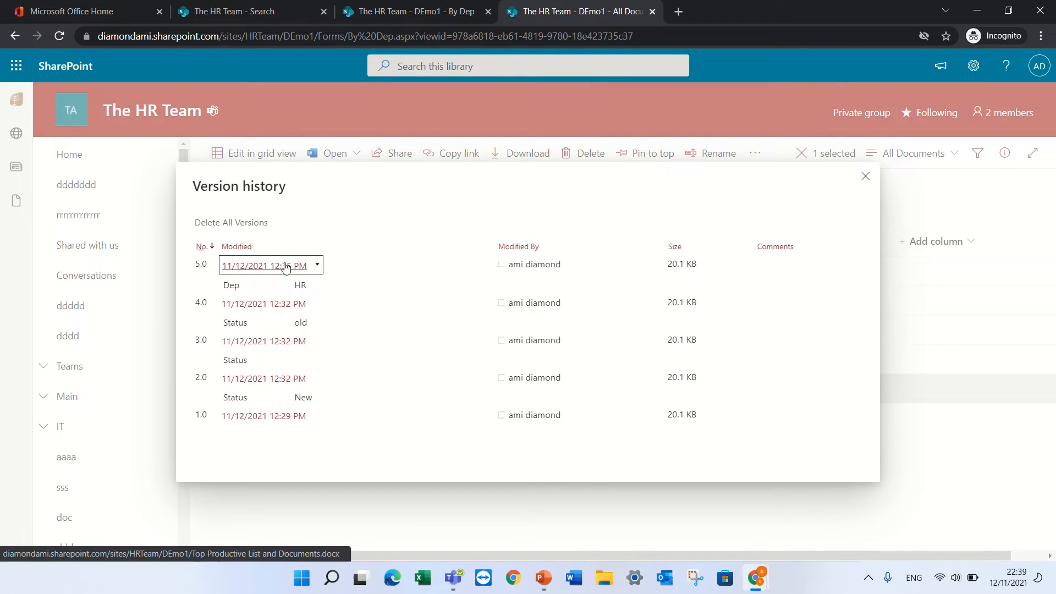
pyautogui.click(316, 264)
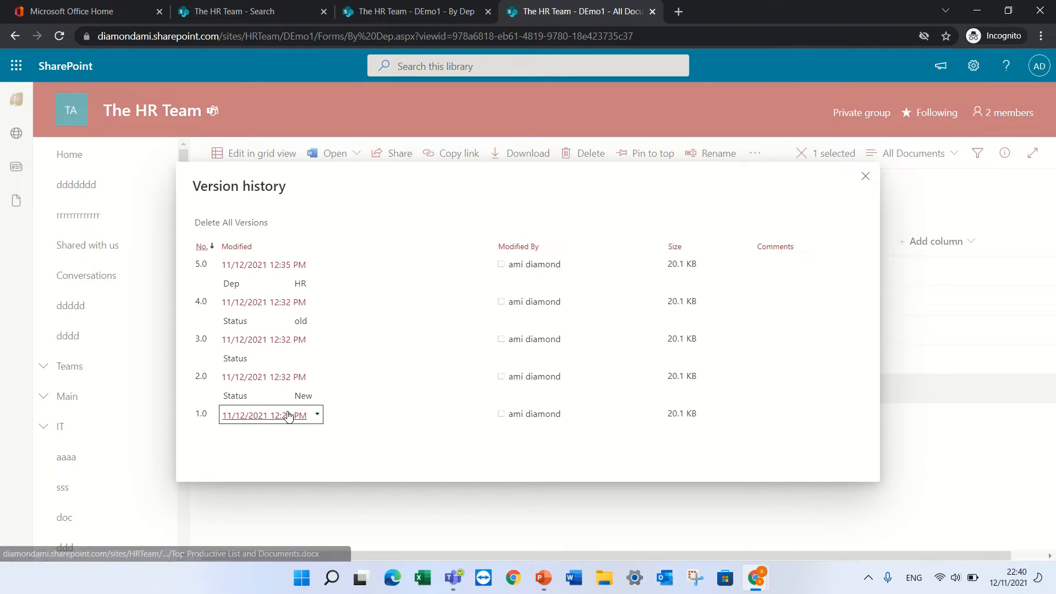
pyautogui.click(317, 418)
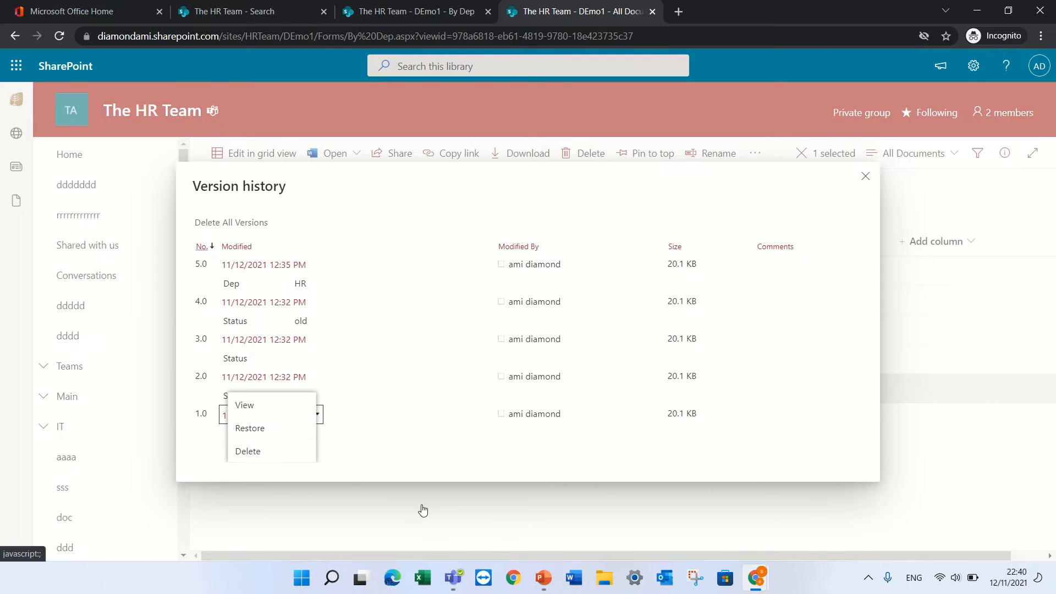
pyautogui.click(866, 177)
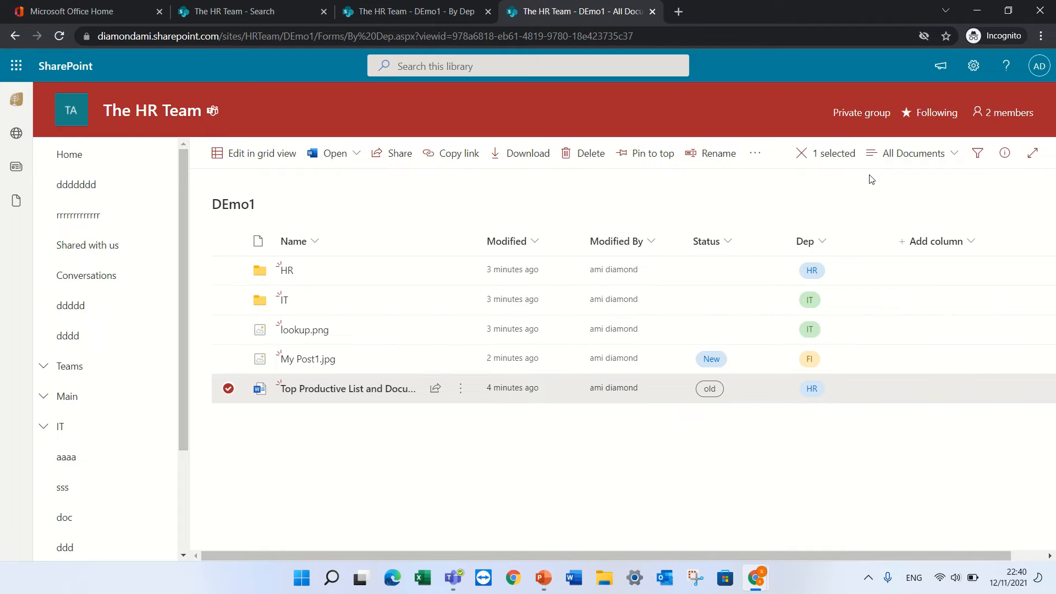
pyautogui.click(331, 391)
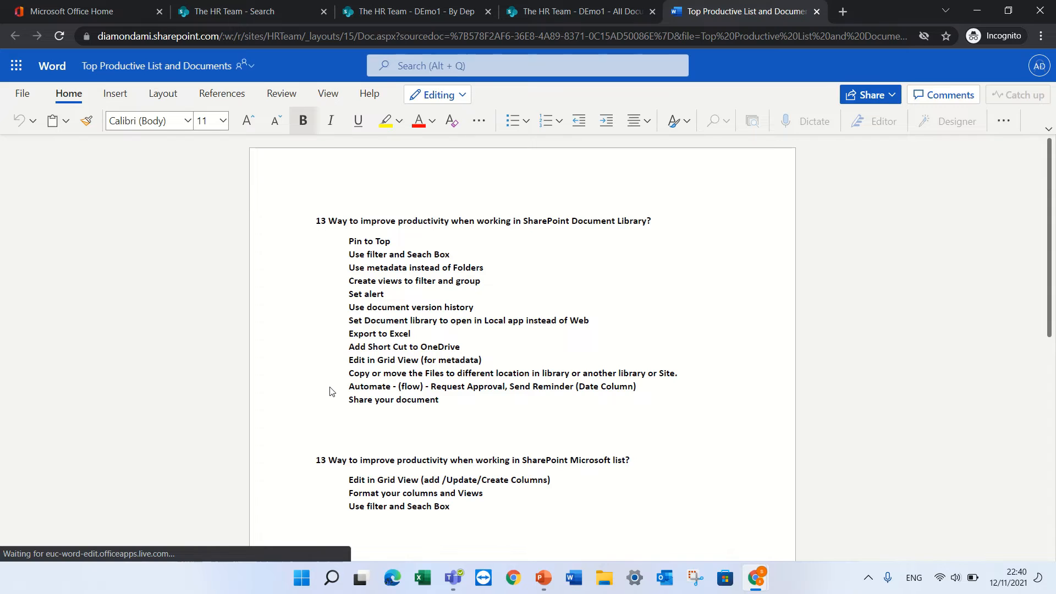
# Open Top Productive List and Documents in desktop Word, close it, and return to DEmo1
pyautogui.click(462, 96)
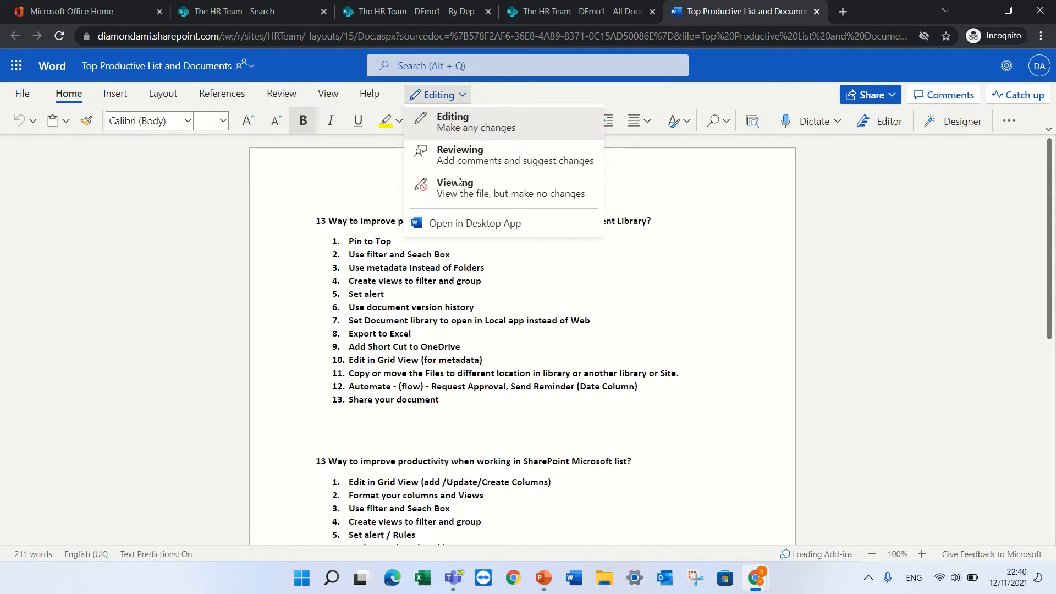
pyautogui.click(459, 225)
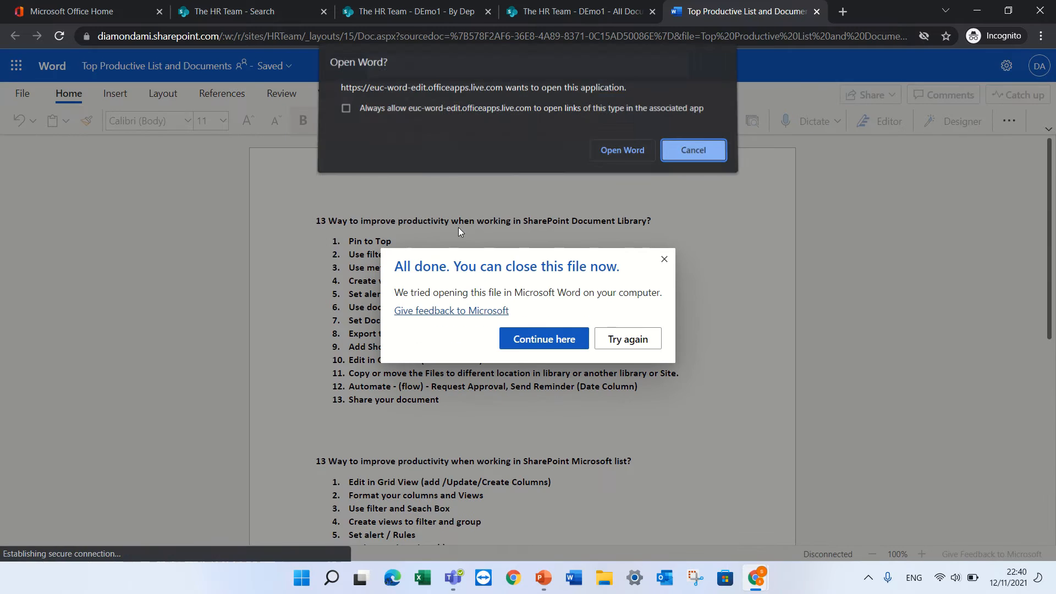
pyautogui.click(610, 152)
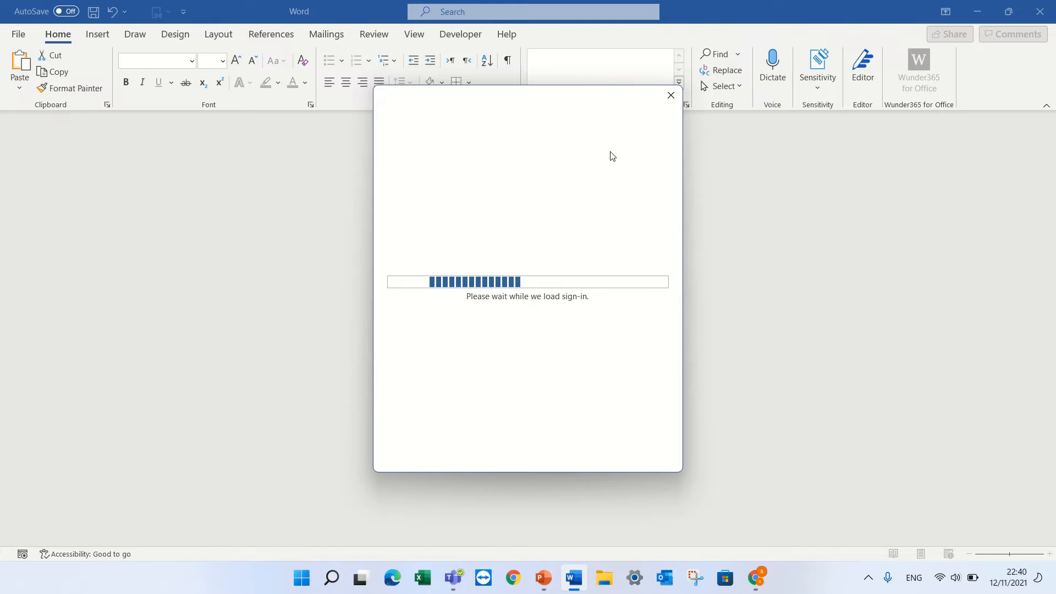
pyautogui.click(671, 97)
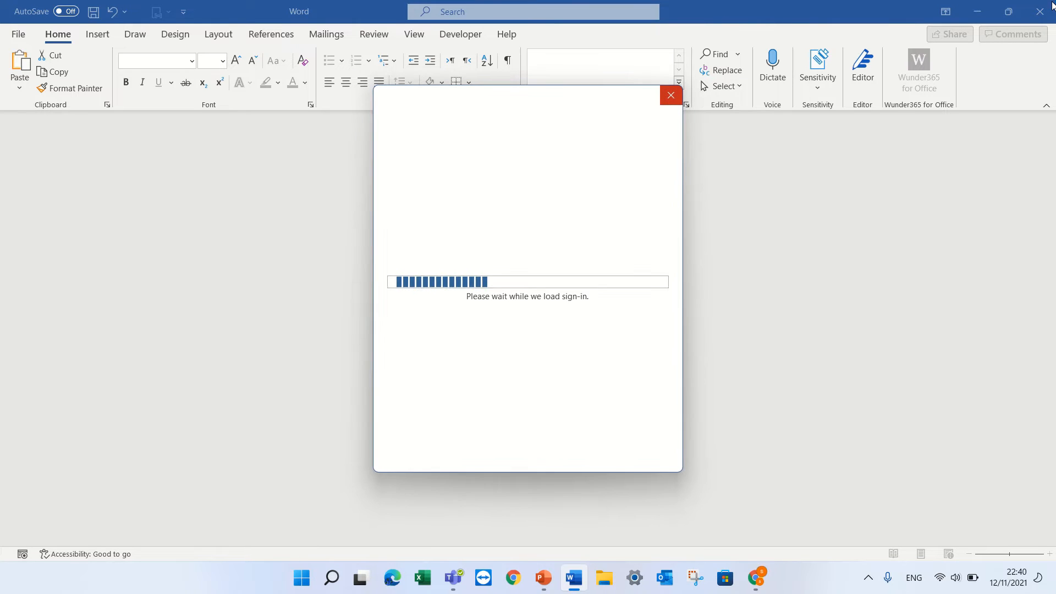
pyautogui.click(668, 97)
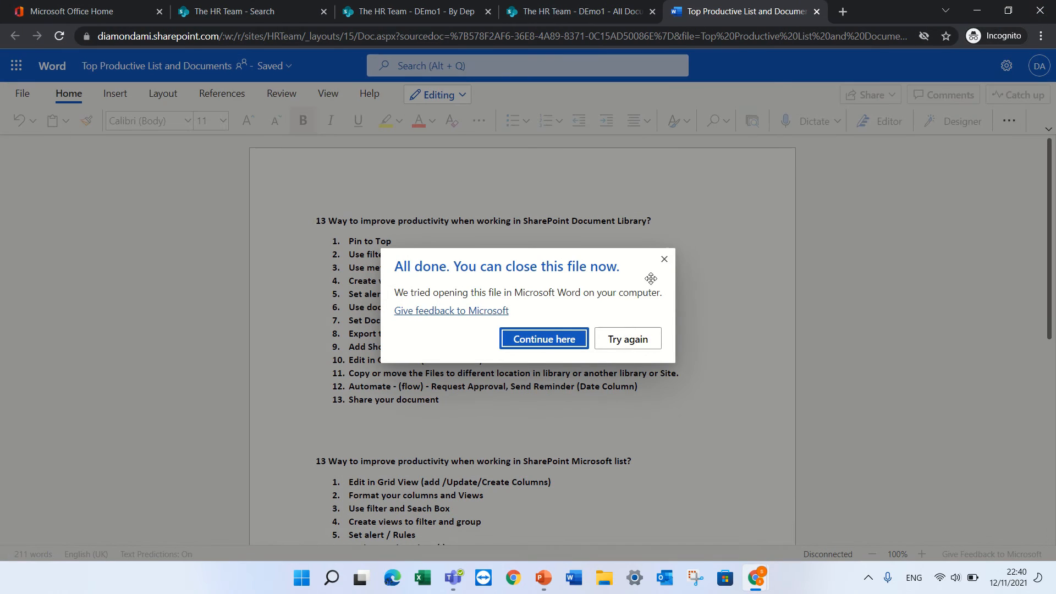
pyautogui.click(664, 259)
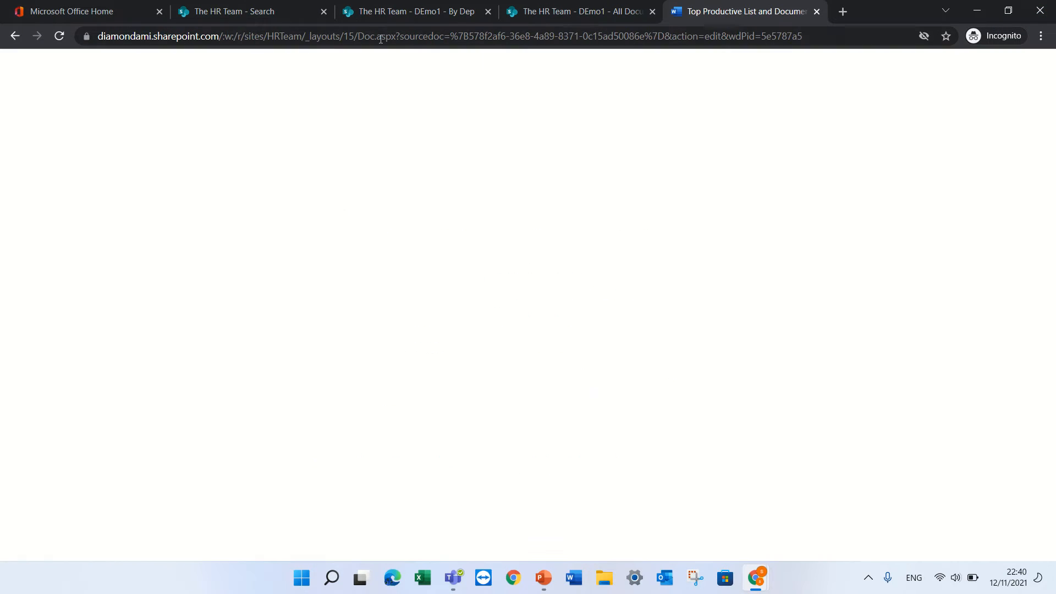
pyautogui.click(575, 11)
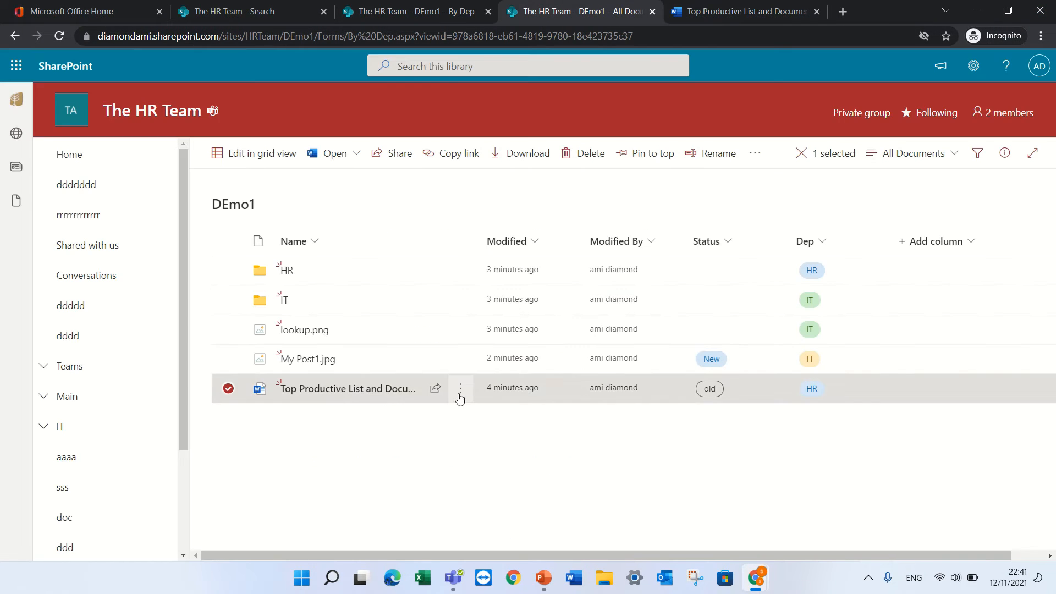
# In DEmo1's advanced library settings, set documents to open in the client application
pyautogui.click(973, 66)
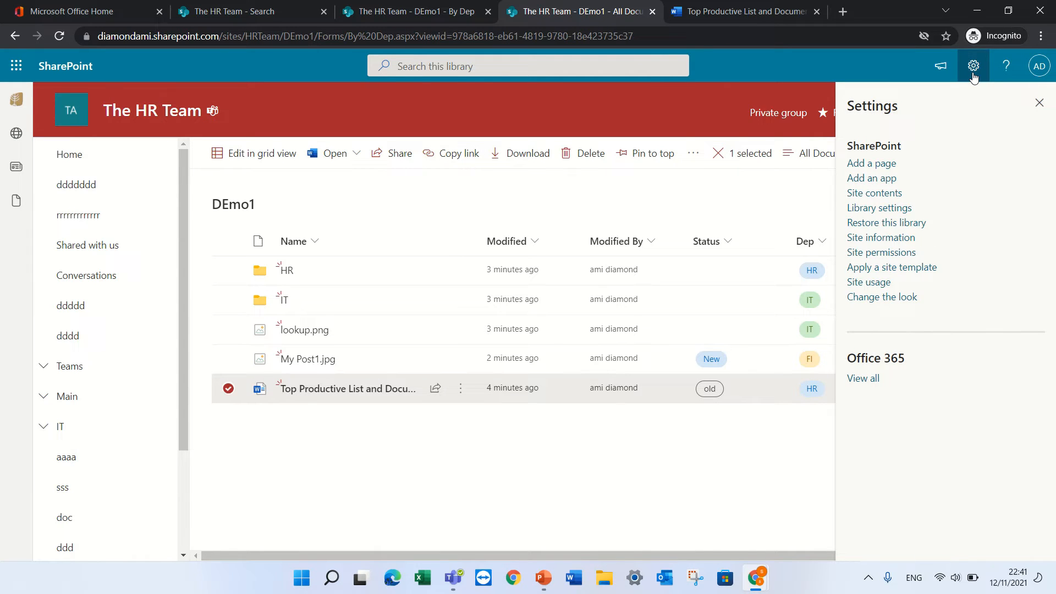
pyautogui.click(878, 213)
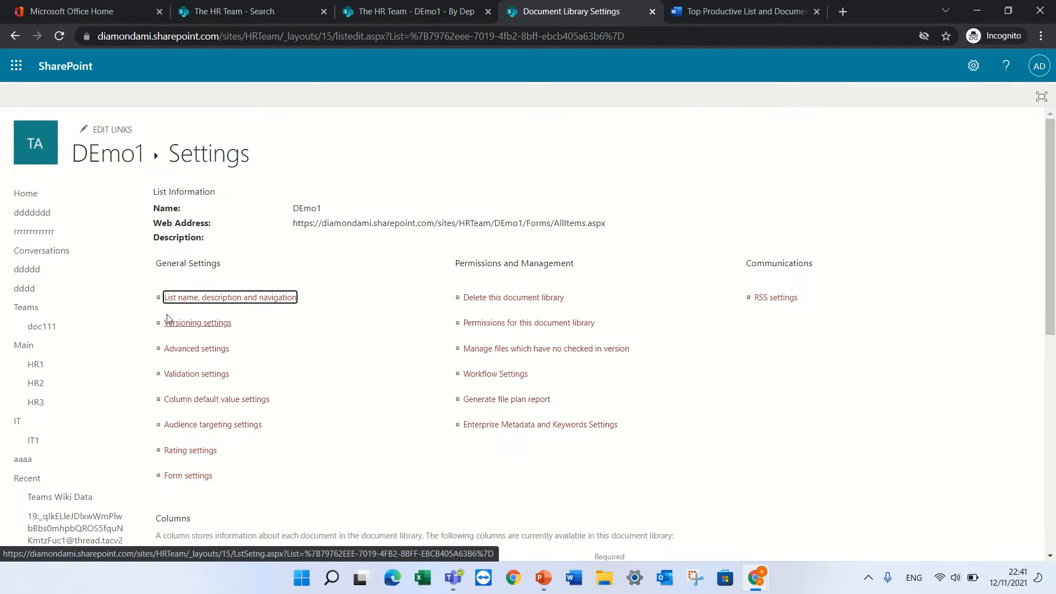
pyautogui.click(191, 351)
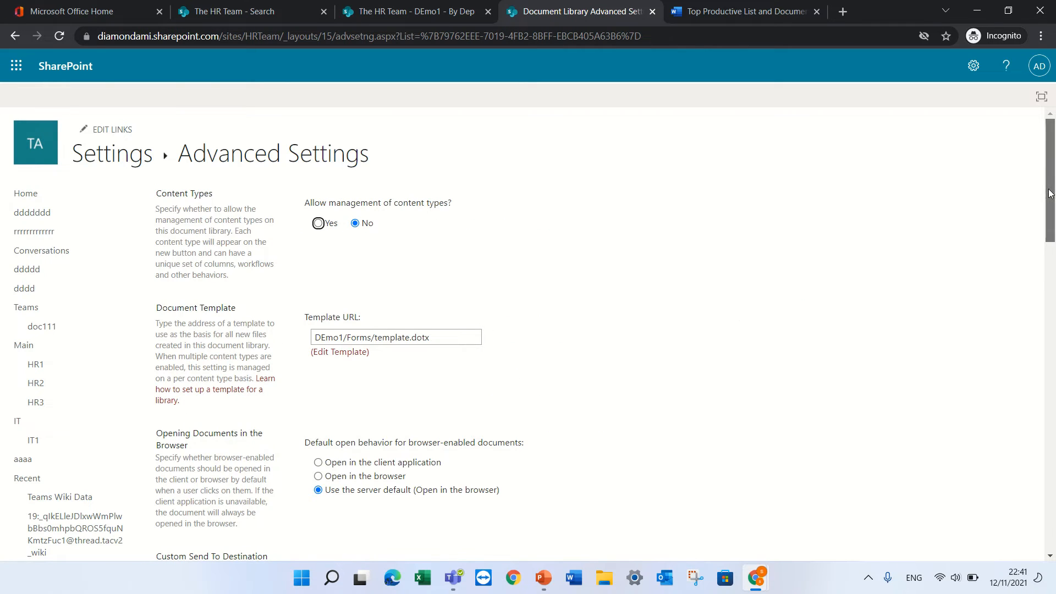
pyautogui.moveTo(1049, 192); pyautogui.dragTo(1050, 230)
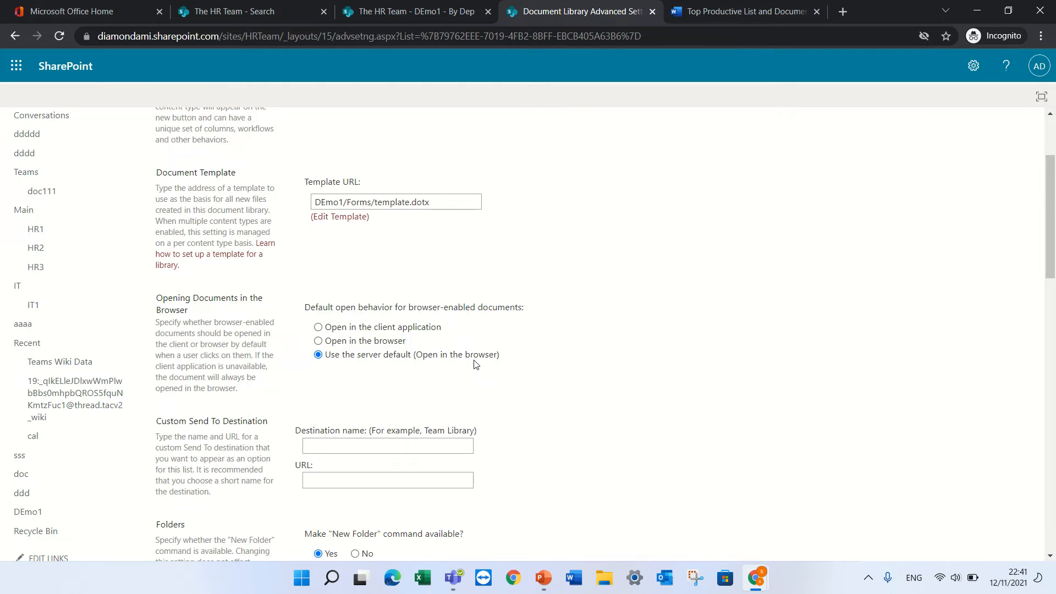
pyautogui.click(318, 327)
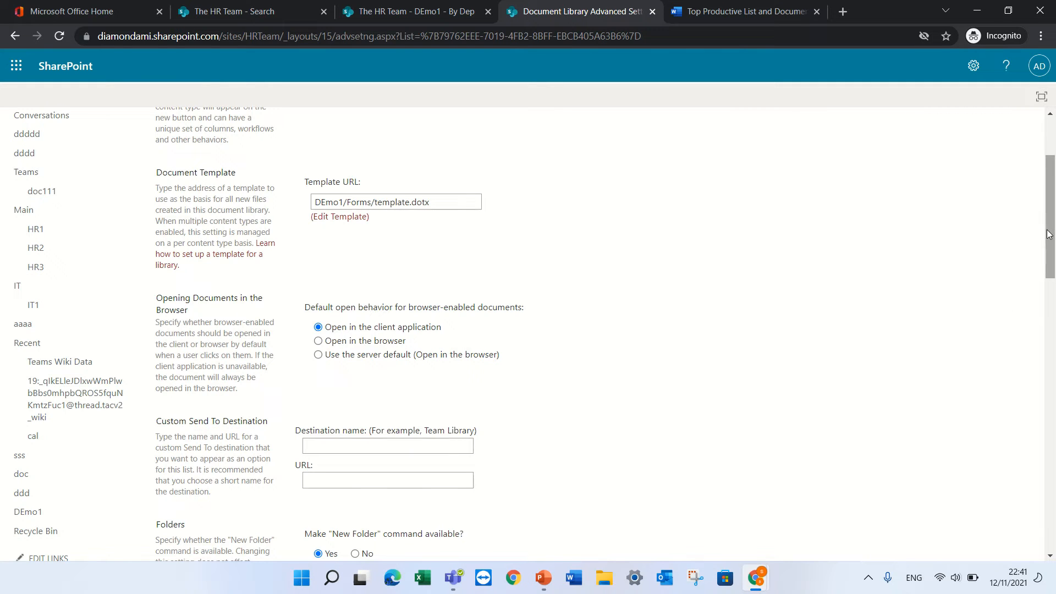
pyautogui.moveTo(1049, 261); pyautogui.dragTo(1054, 152)
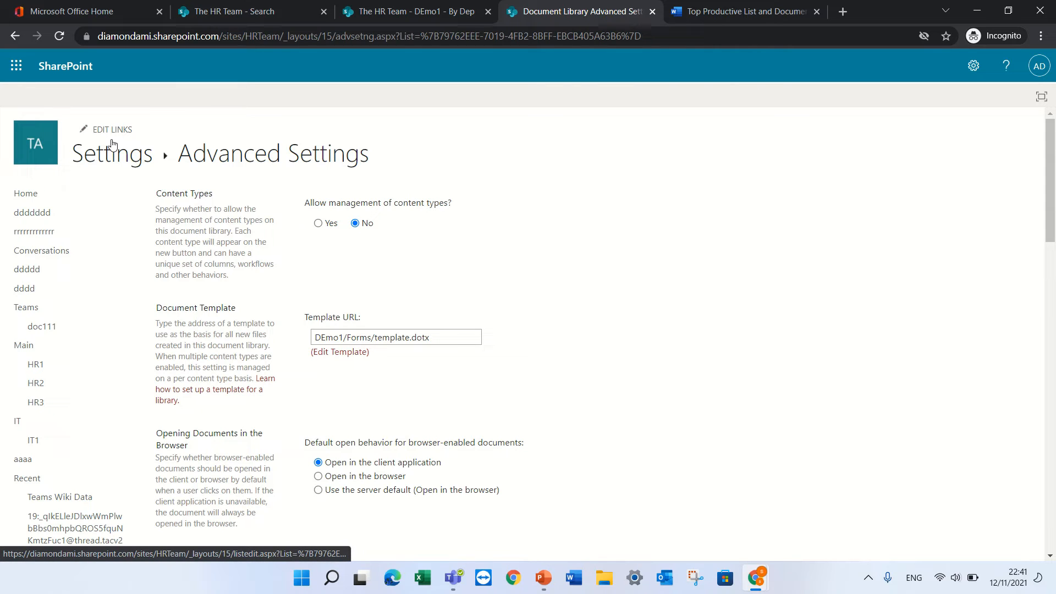
# Go to the DEmo1 library, export it to Excel and open query (22).iqy
pyautogui.click(25, 193)
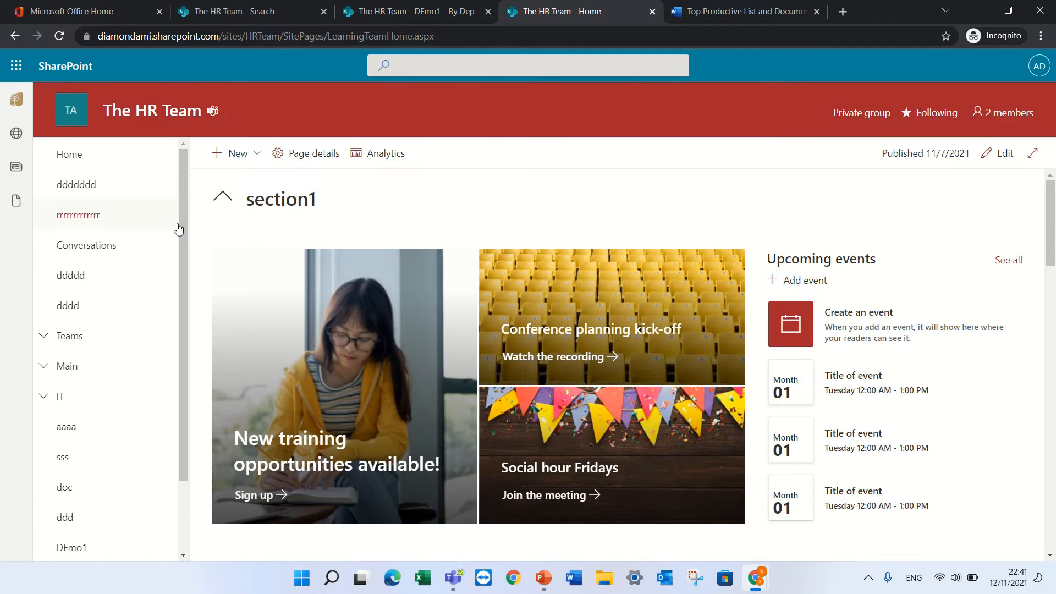
pyautogui.scroll(-3, 187, 228)
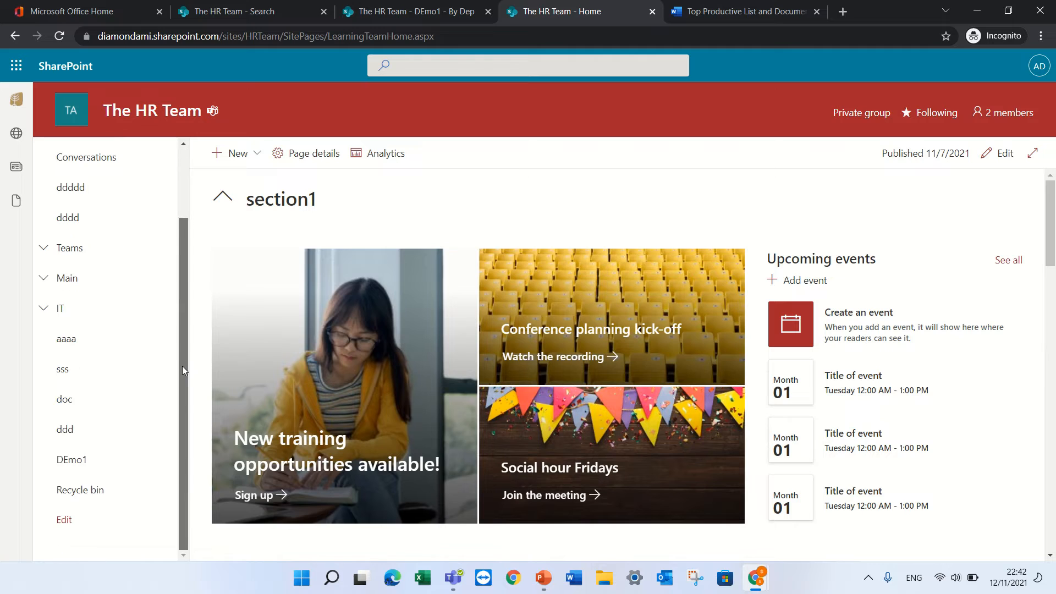
pyautogui.click(70, 461)
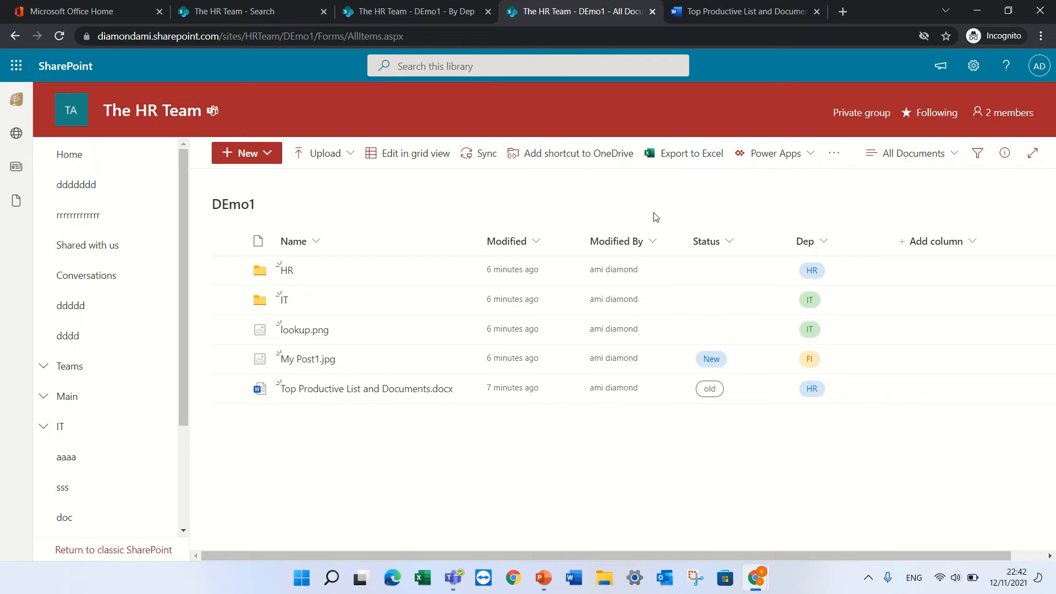
pyautogui.click(706, 161)
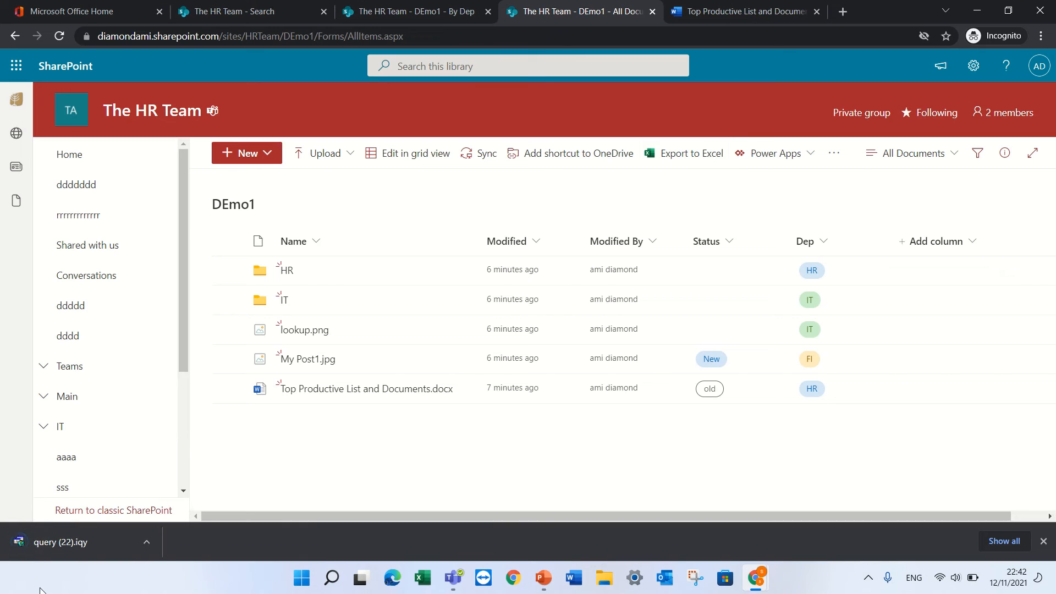
pyautogui.click(60, 541)
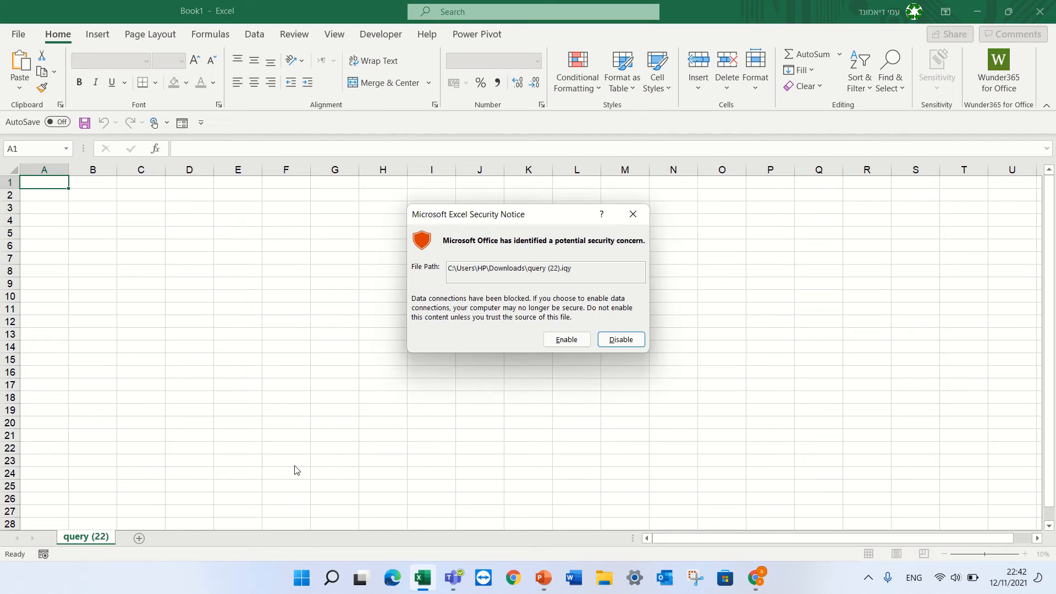
# Enable the query's data connection and sign in with the organisation work email, correcting its typo
pyautogui.click(566, 339)
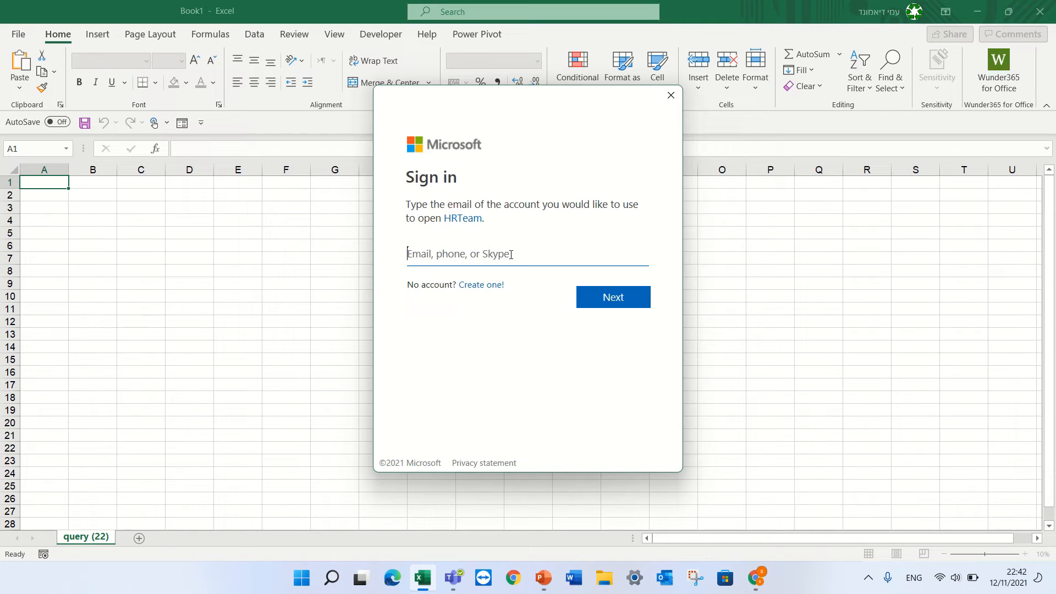
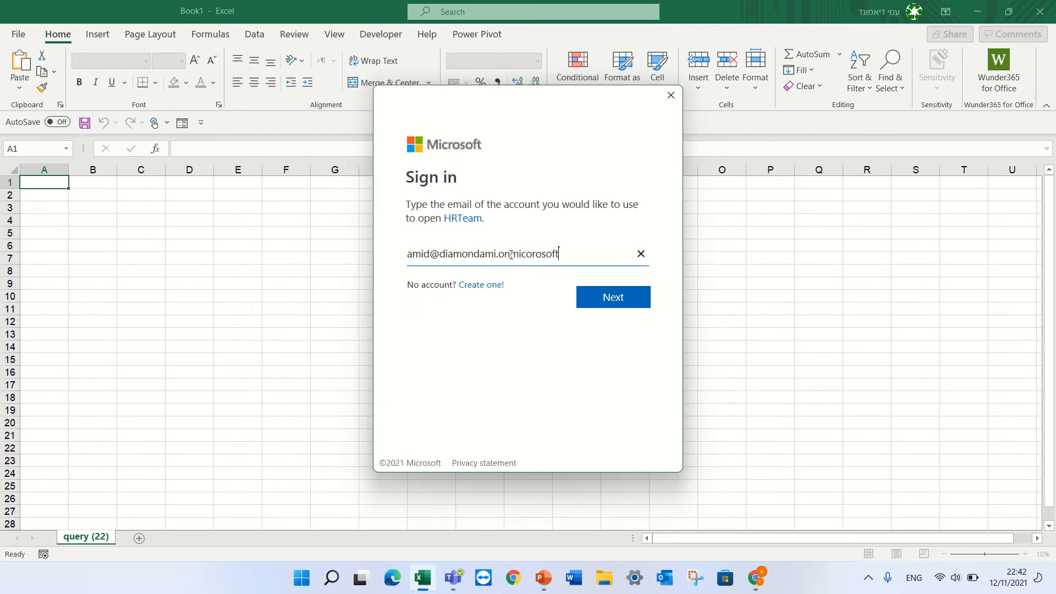
pyautogui.press('Return')
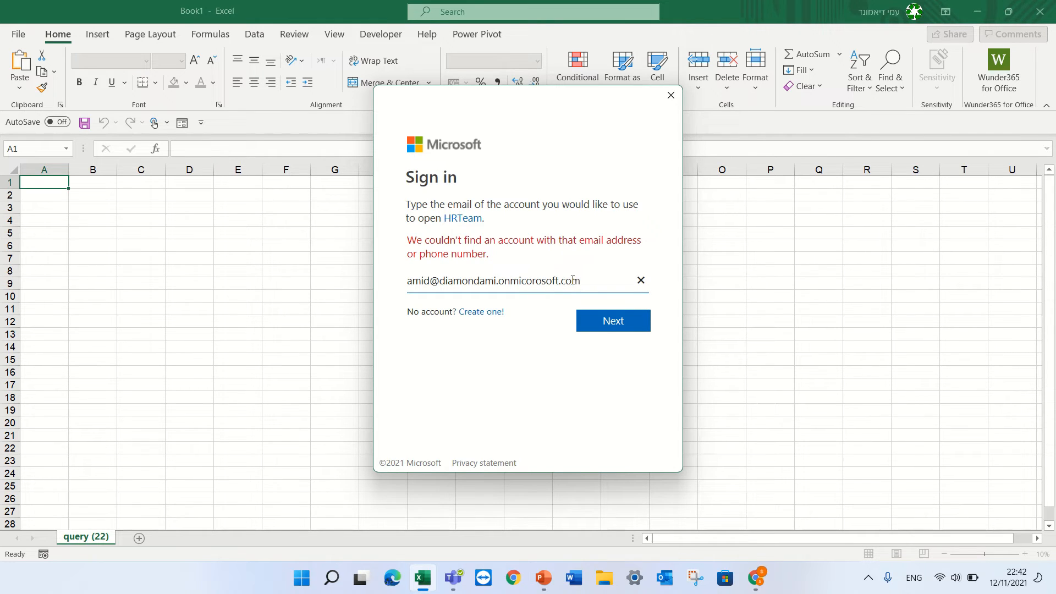
pyautogui.moveTo(557, 280); pyautogui.dragTo(519, 282)
pyautogui.write('crosoft')
pyautogui.press('Delete')
pyautogui.click(638, 322)
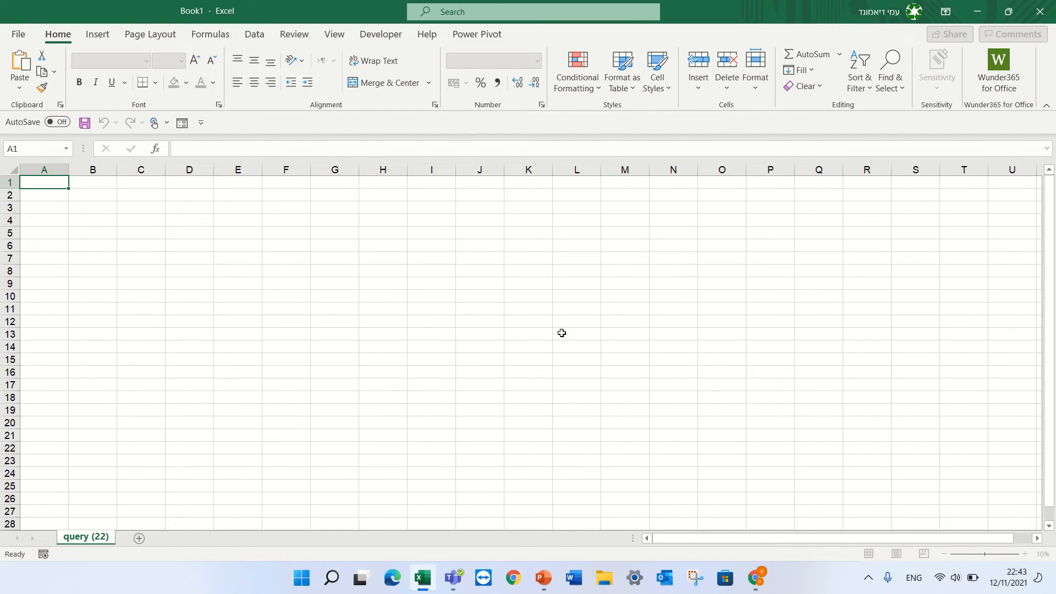
pyautogui.hotkey('alt', 'Tab')
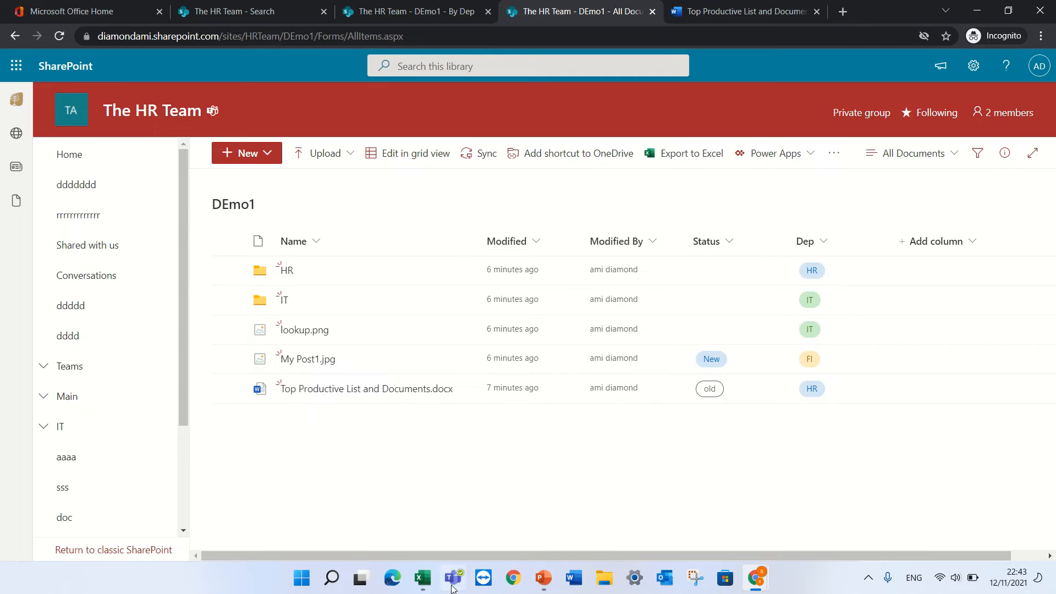
pyautogui.click(422, 579)
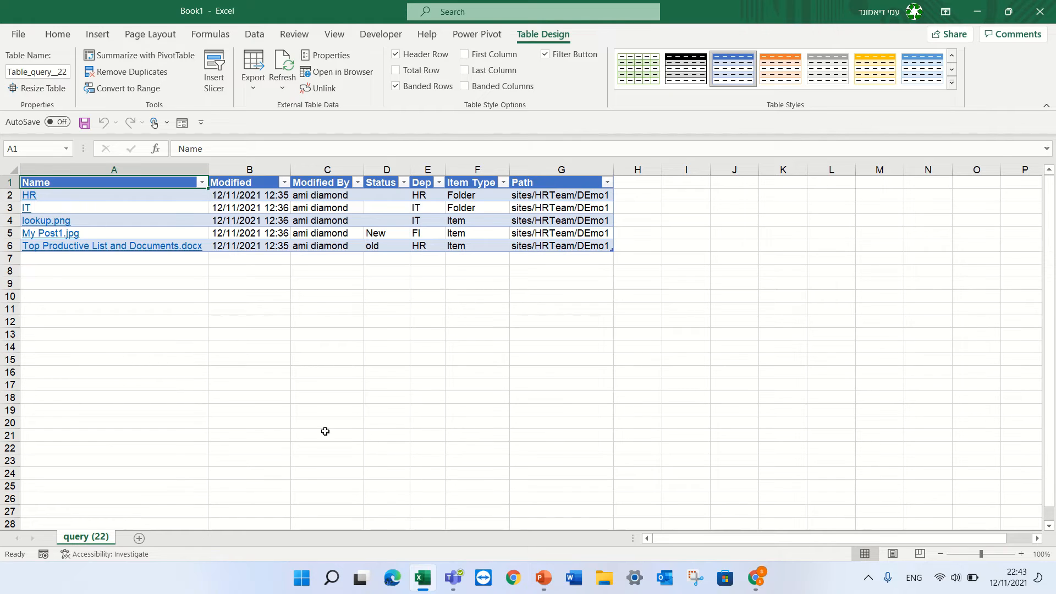
# Close the query (22) workbook in Excel without saving changes
pyautogui.click(476, 396)
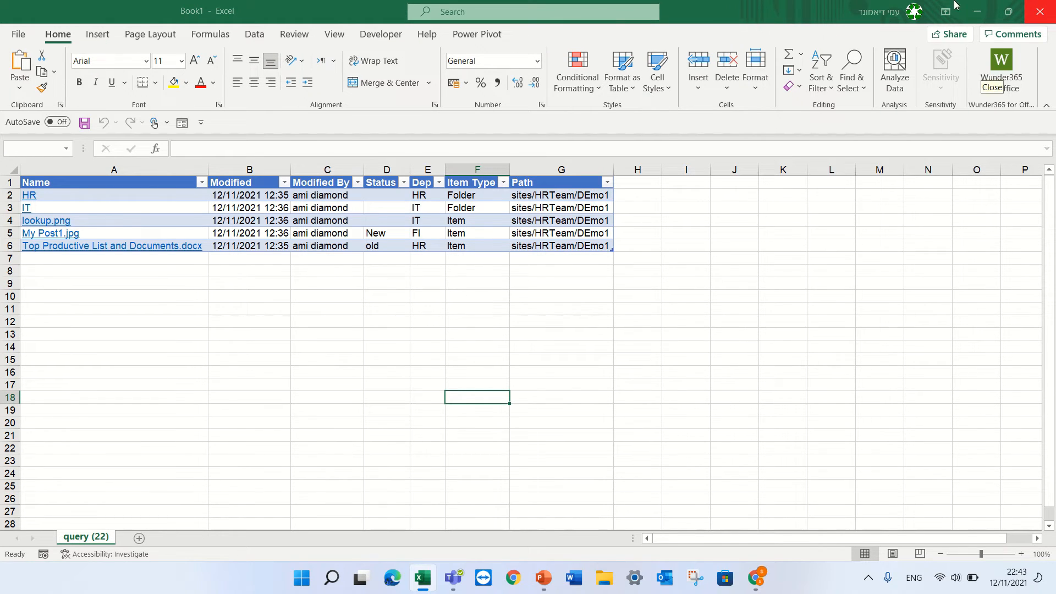
pyautogui.click(1039, 12)
pyautogui.click(591, 362)
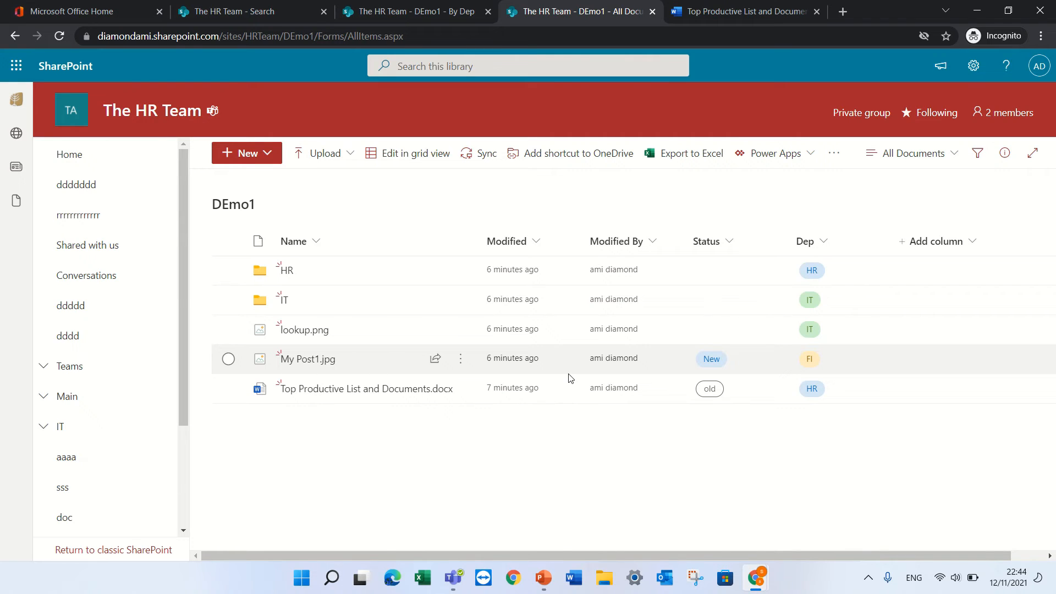
pyautogui.click(414, 154)
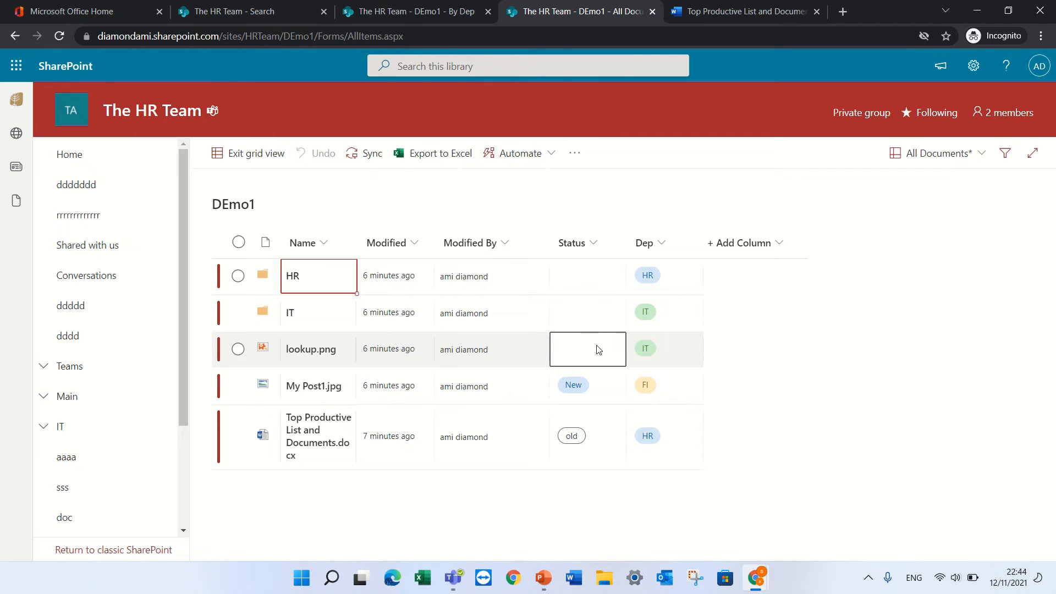
pyautogui.click(567, 389)
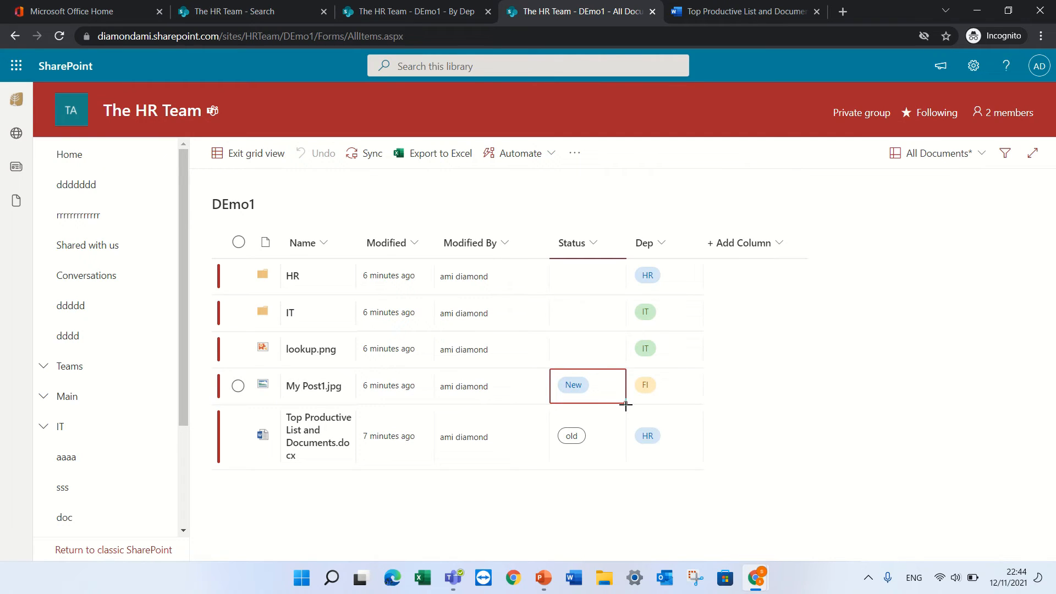
pyautogui.moveTo(626, 404); pyautogui.dragTo(608, 325)
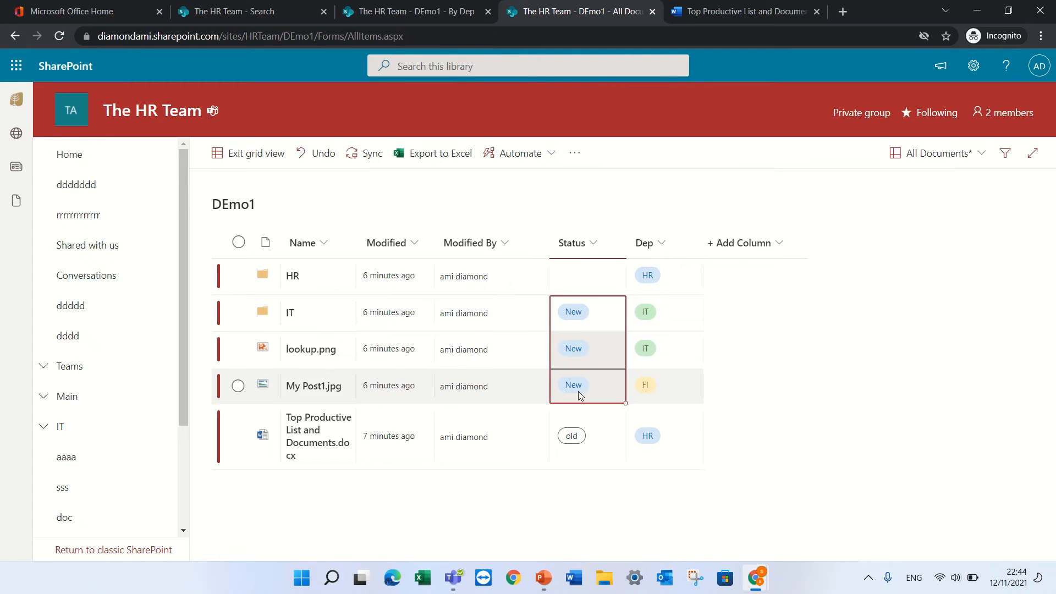
pyautogui.click(579, 355)
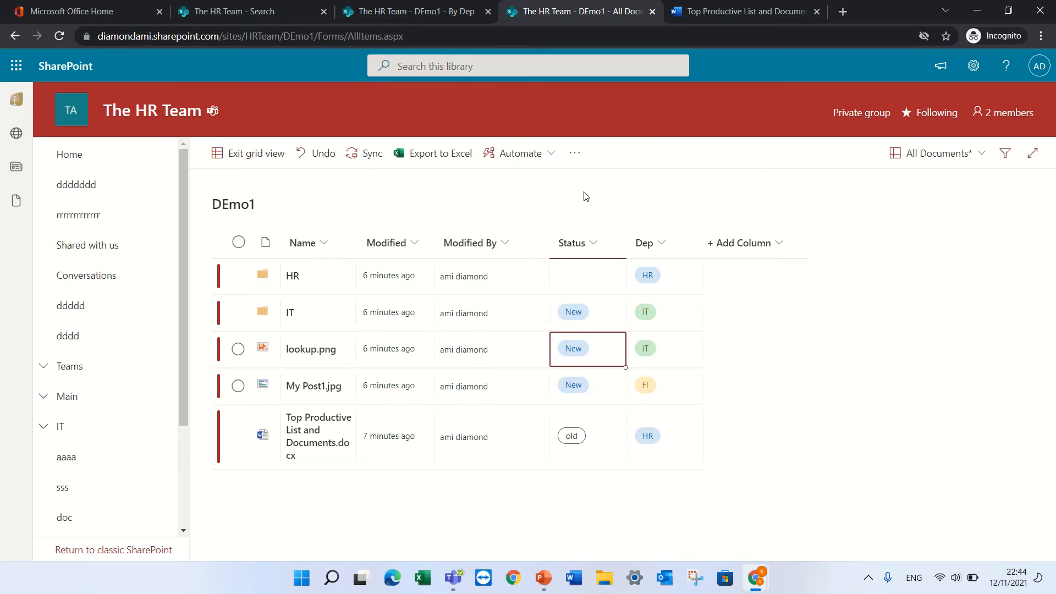
pyautogui.click(311, 159)
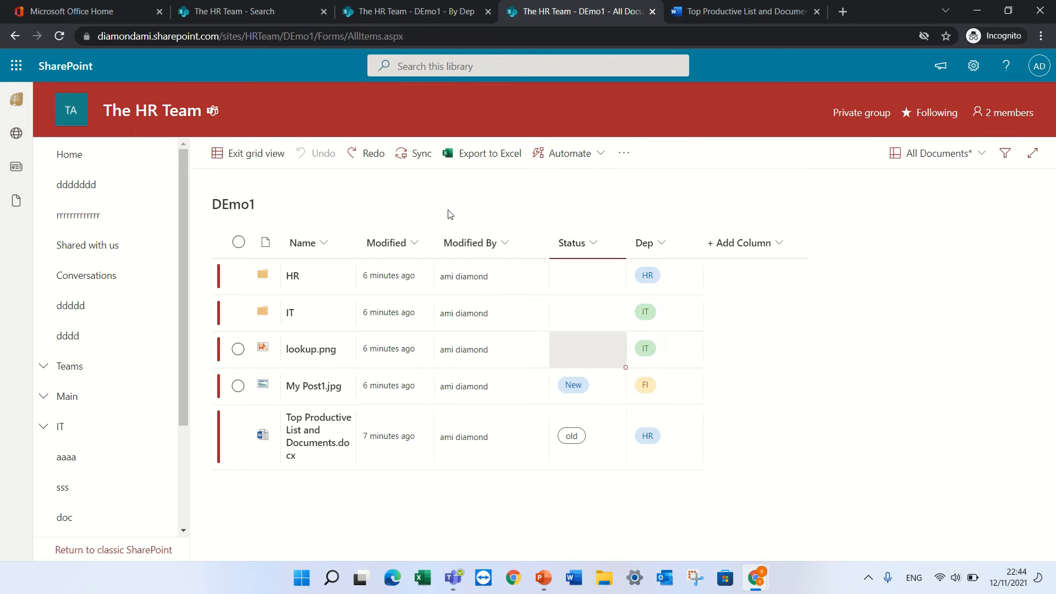
pyautogui.click(264, 158)
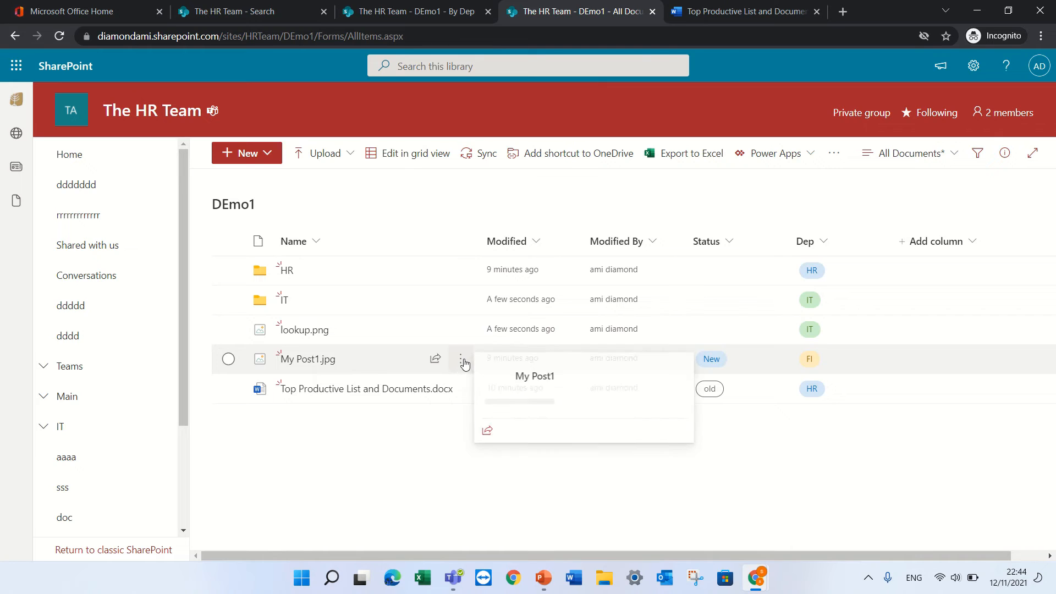
# Move My Post1.jpg from the library root into DEmo1's IT folder
pyautogui.click(462, 361)
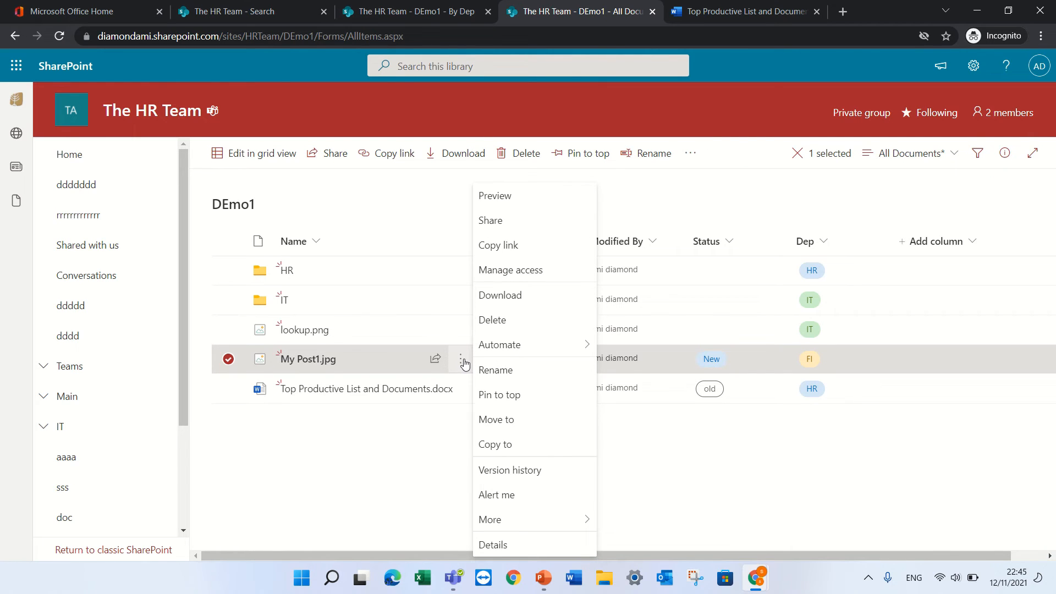
pyautogui.click(646, 471)
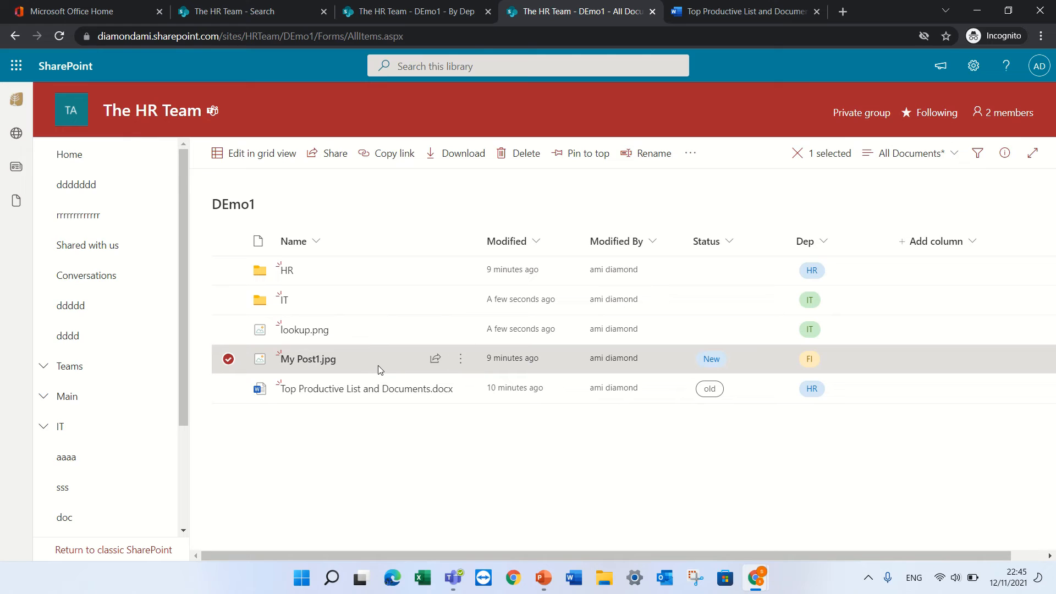
pyautogui.click(227, 359)
pyautogui.click(228, 299)
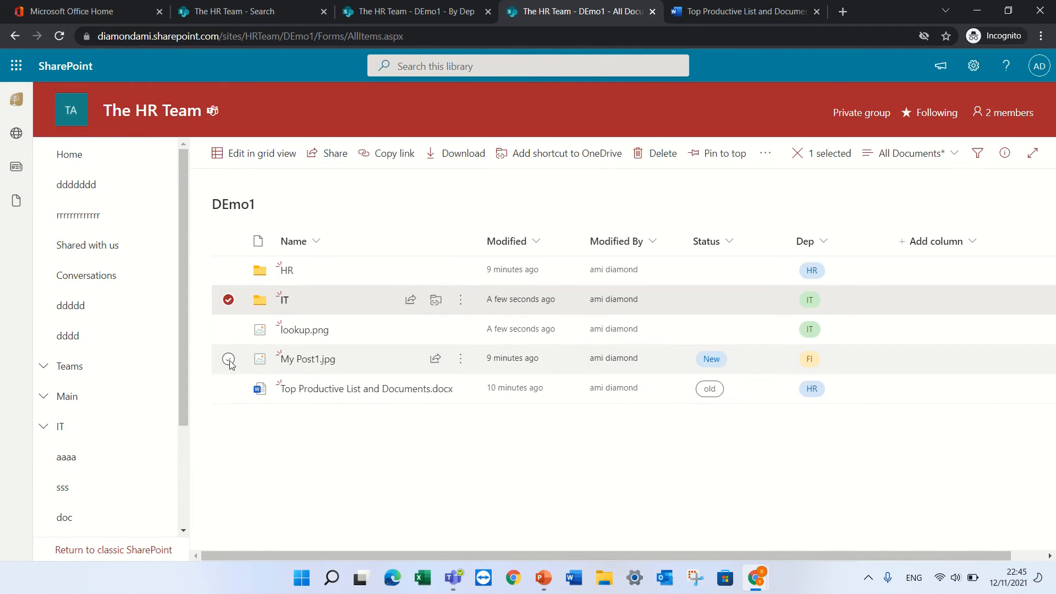
pyautogui.click(228, 358)
pyautogui.click(229, 300)
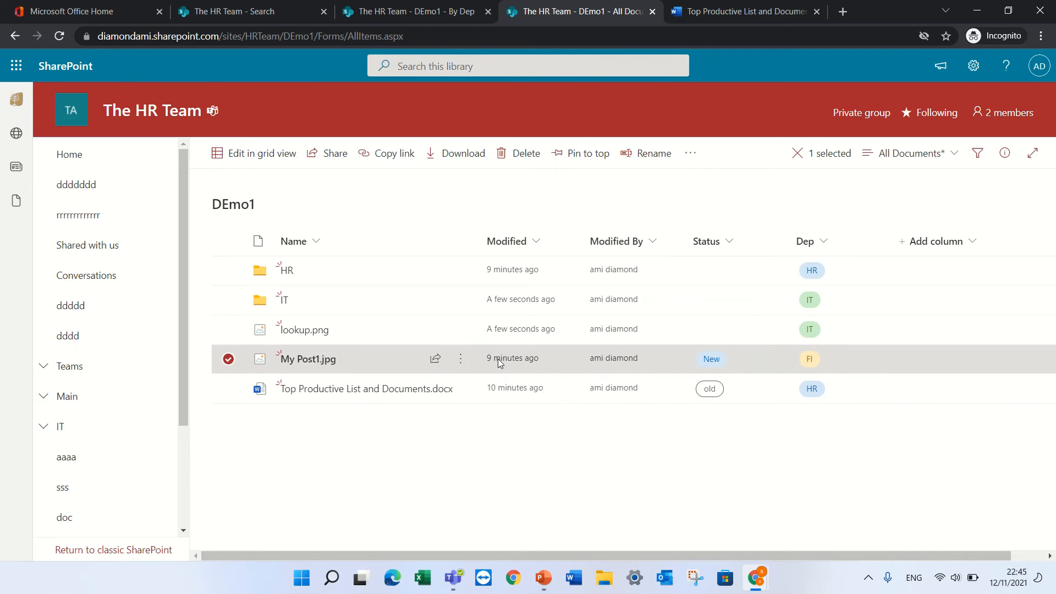
pyautogui.click(460, 363)
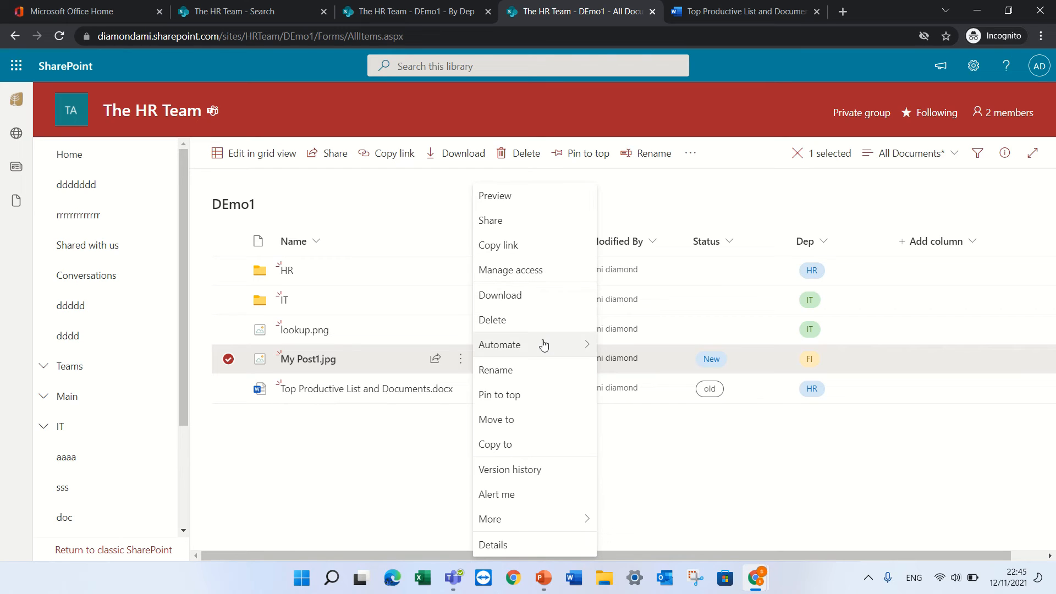
pyautogui.click(534, 423)
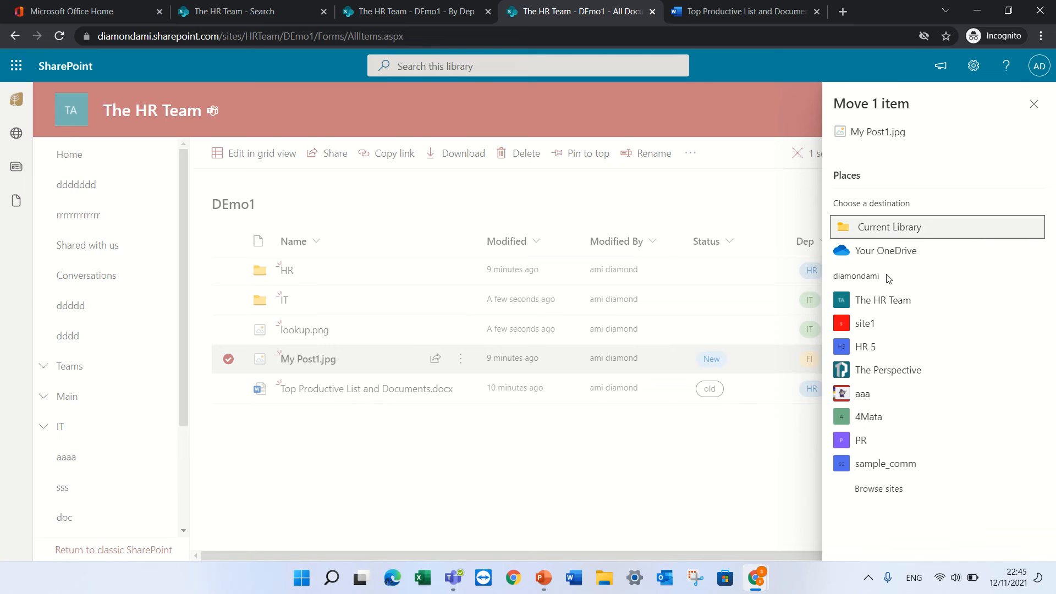
pyautogui.click(902, 234)
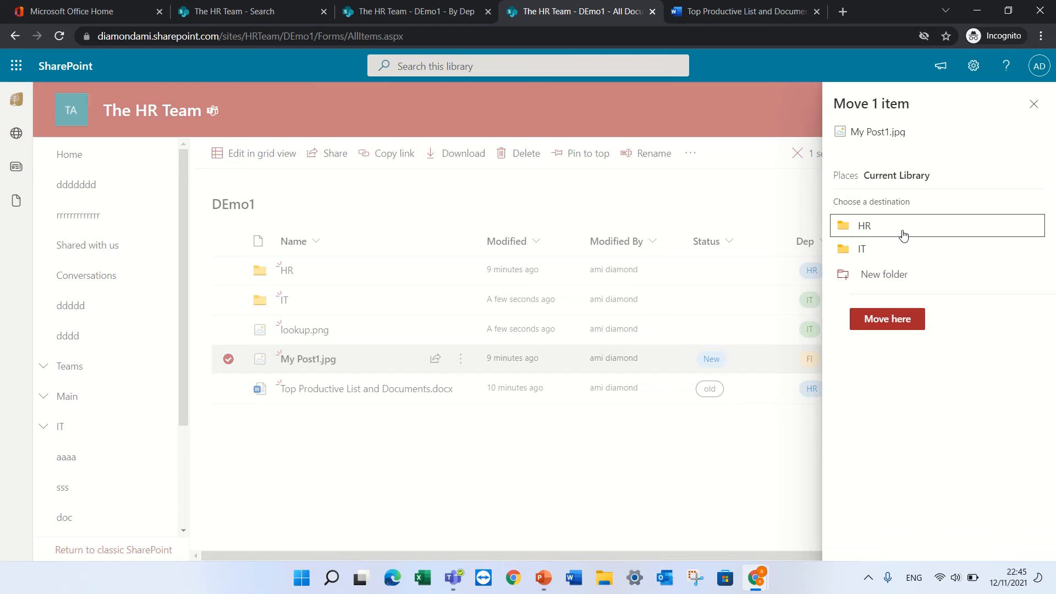
pyautogui.click(862, 250)
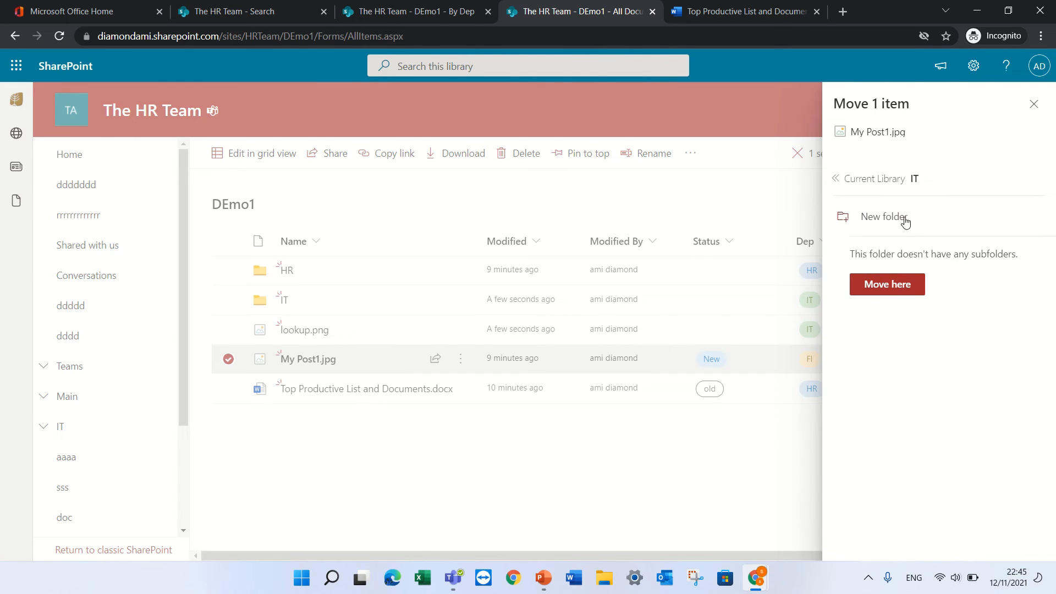
pyautogui.click(873, 280)
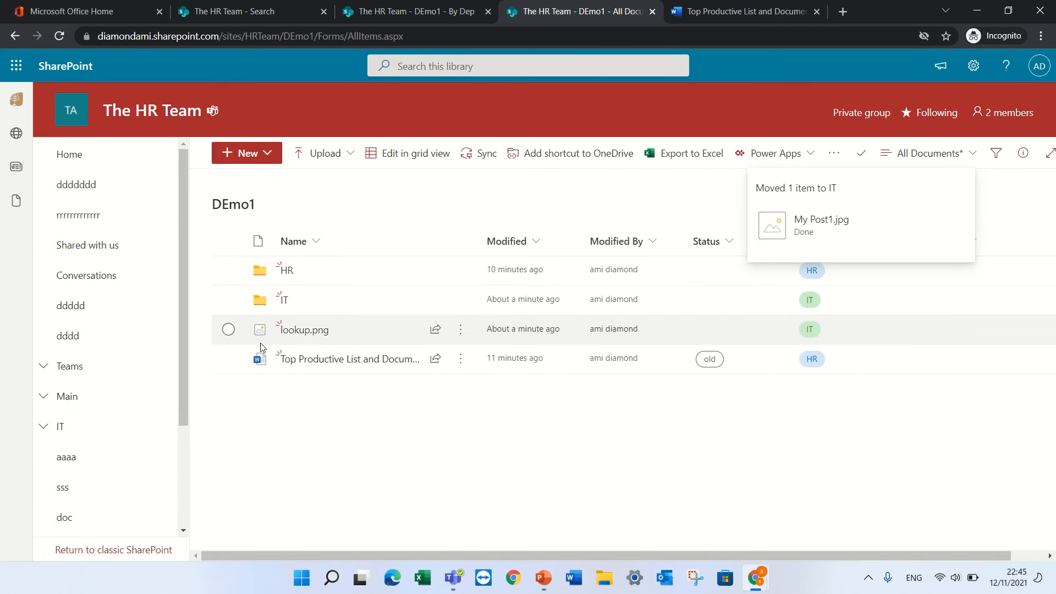
# Check the HR and IT folders to confirm My Post1.jpg now sits in IT
pyautogui.click(285, 271)
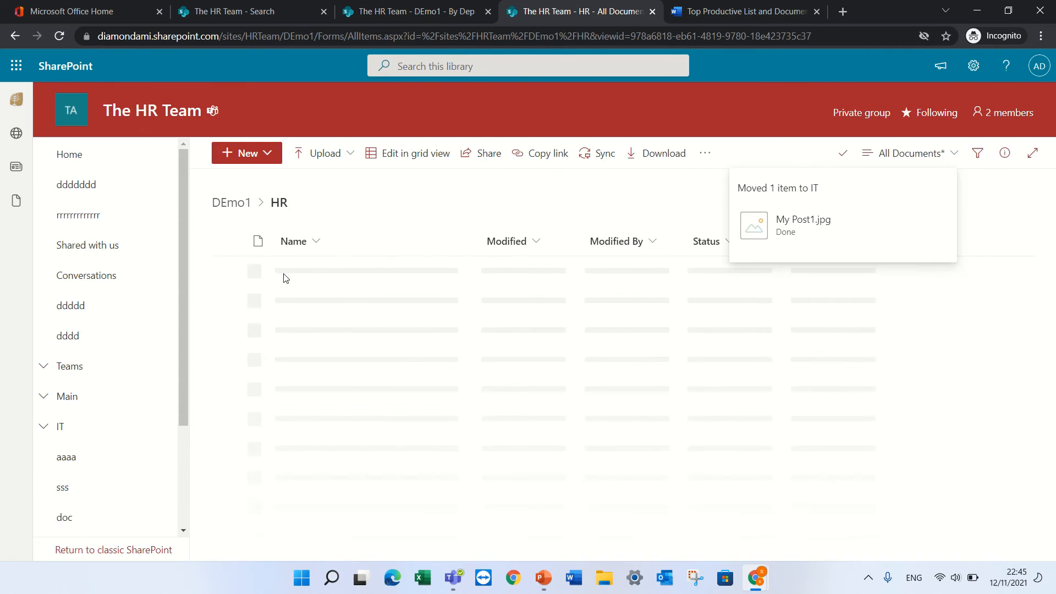
pyautogui.click(230, 203)
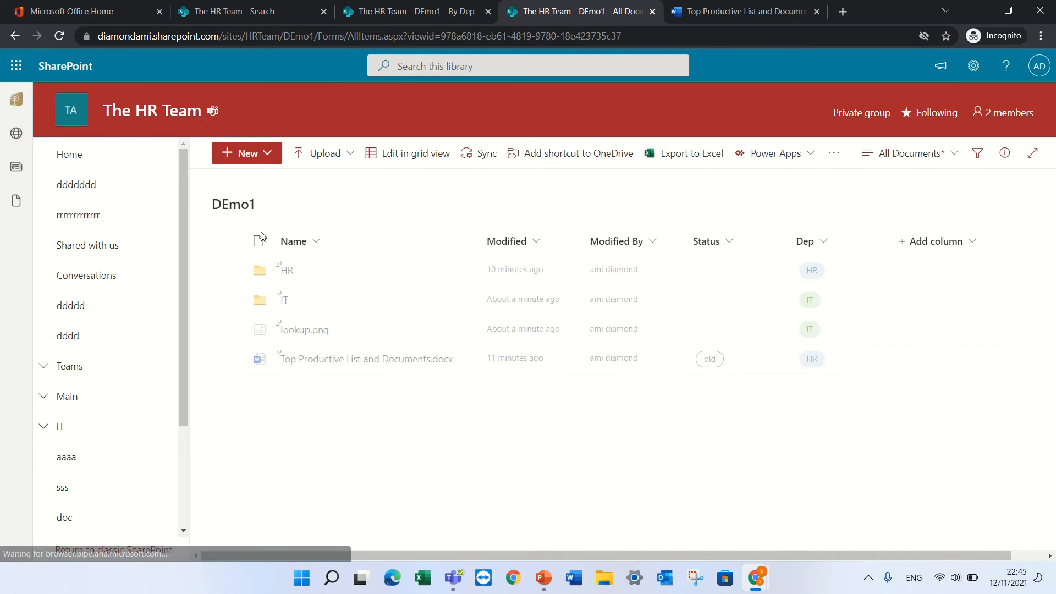
pyautogui.click(277, 307)
pyautogui.click(284, 302)
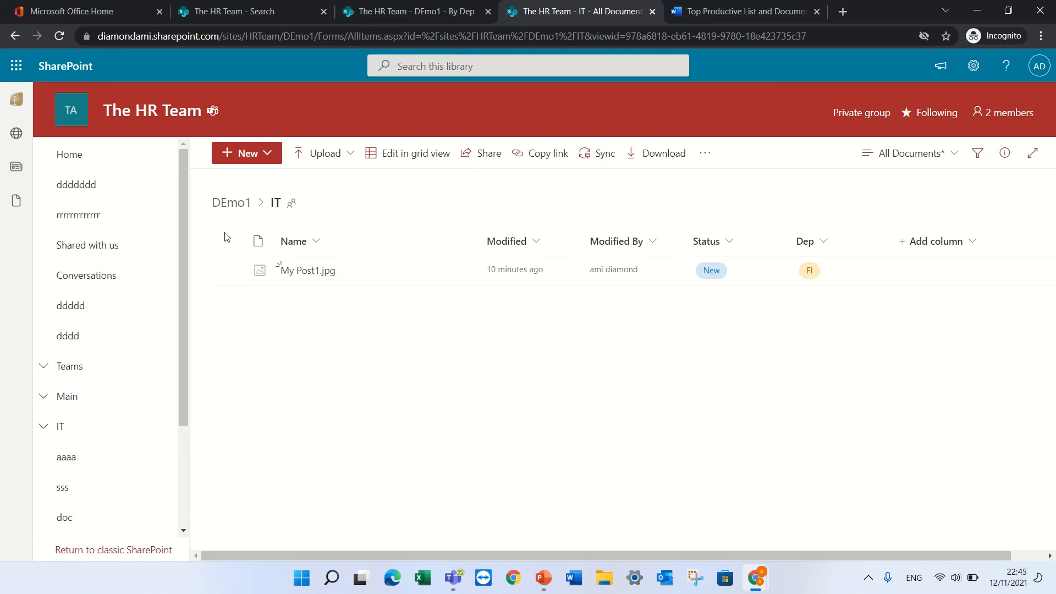
pyautogui.click(230, 205)
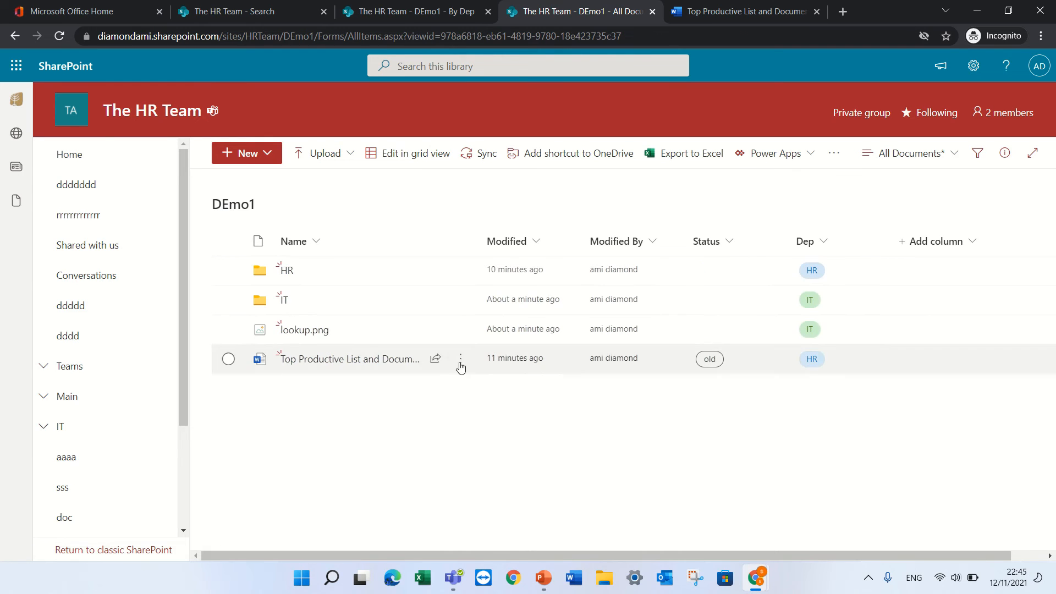
pyautogui.click(460, 358)
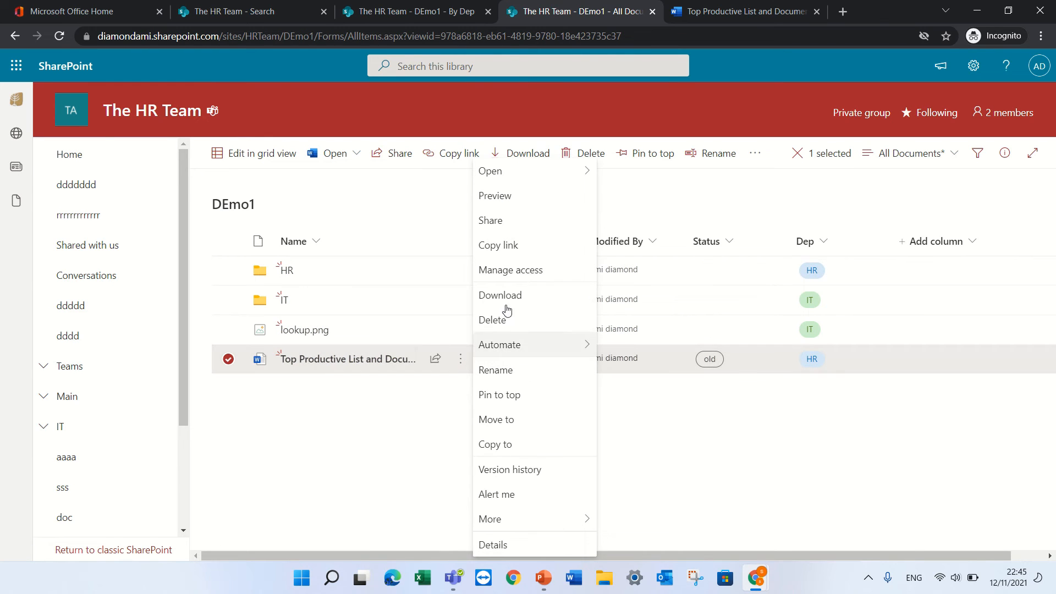
pyautogui.click(518, 444)
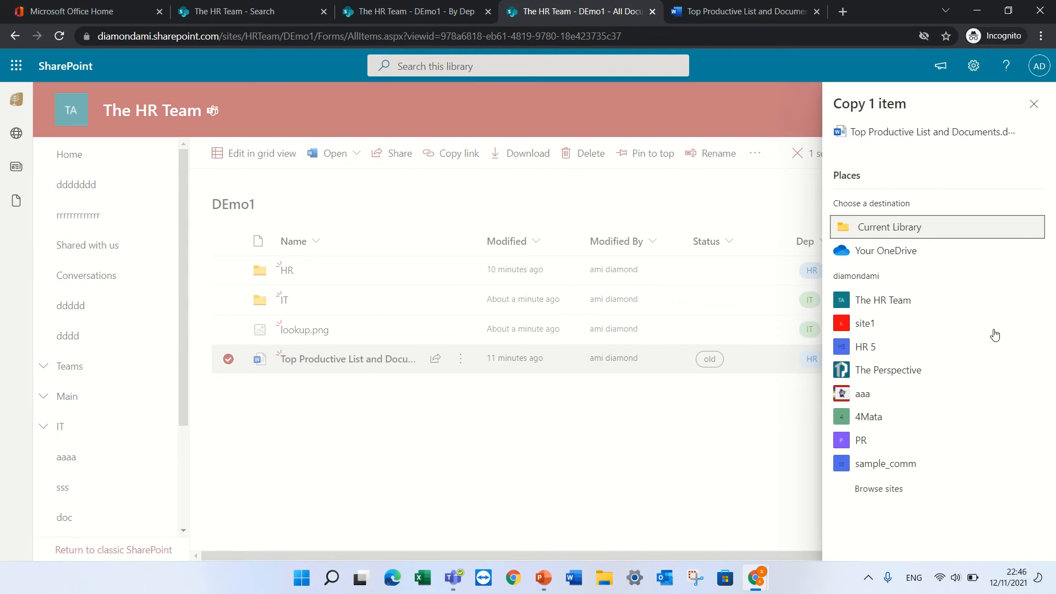
pyautogui.click(867, 350)
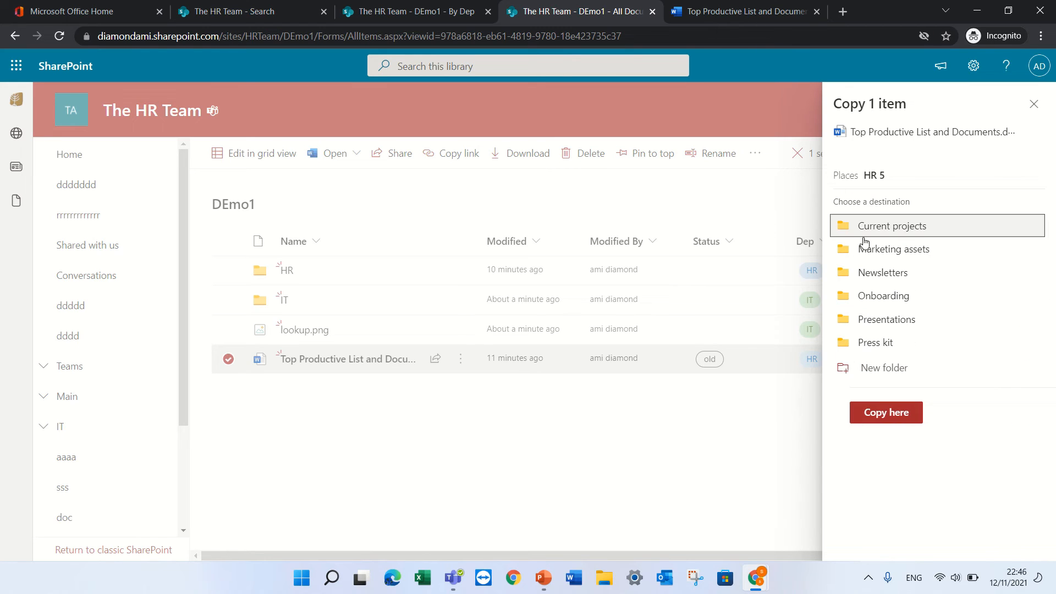
pyautogui.click(926, 237)
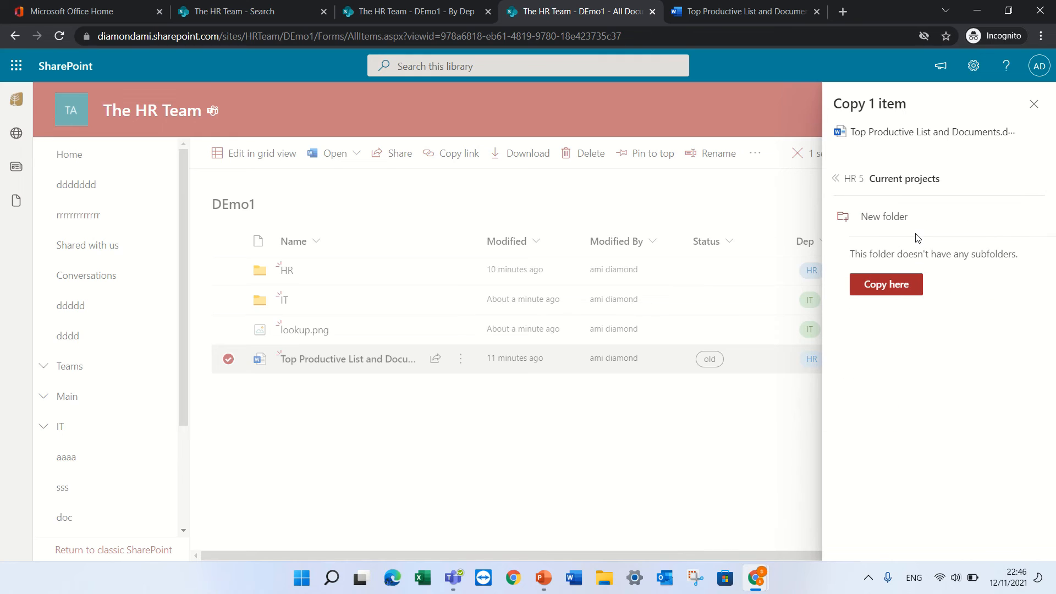
pyautogui.click(880, 217)
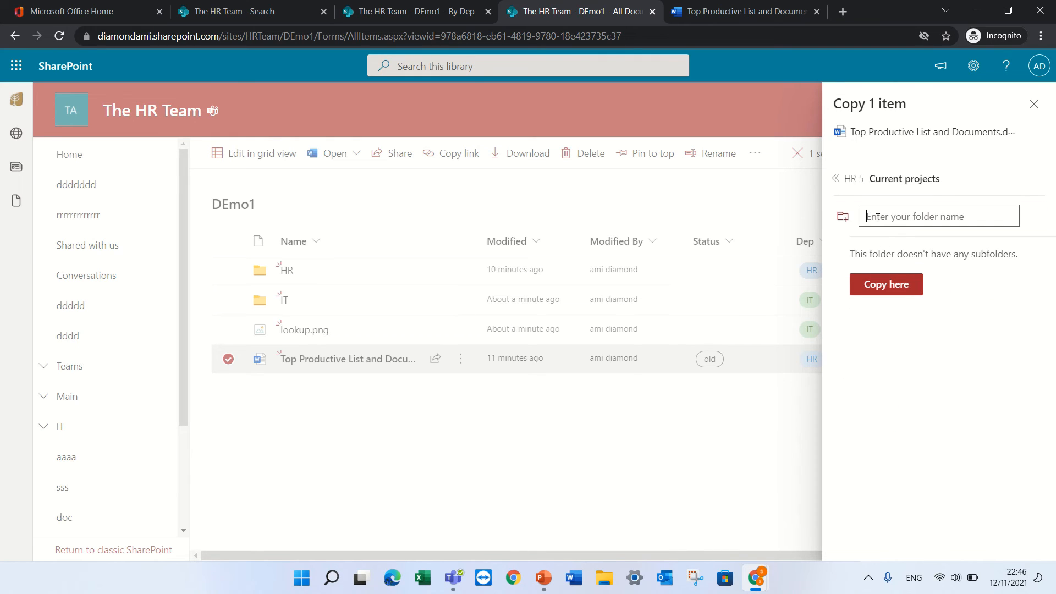
pyautogui.write('folder')
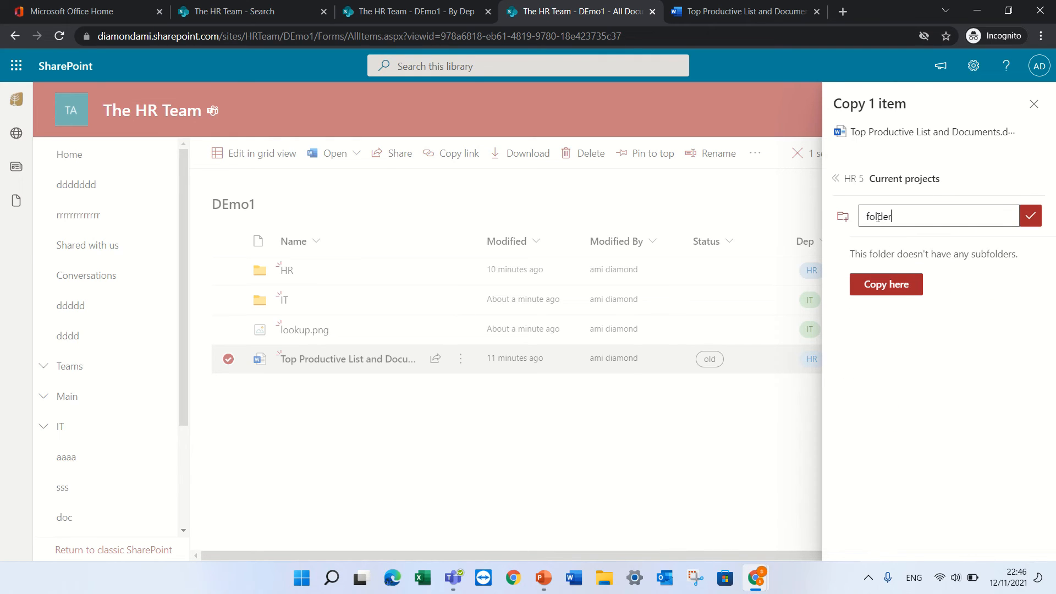
pyautogui.click(1030, 216)
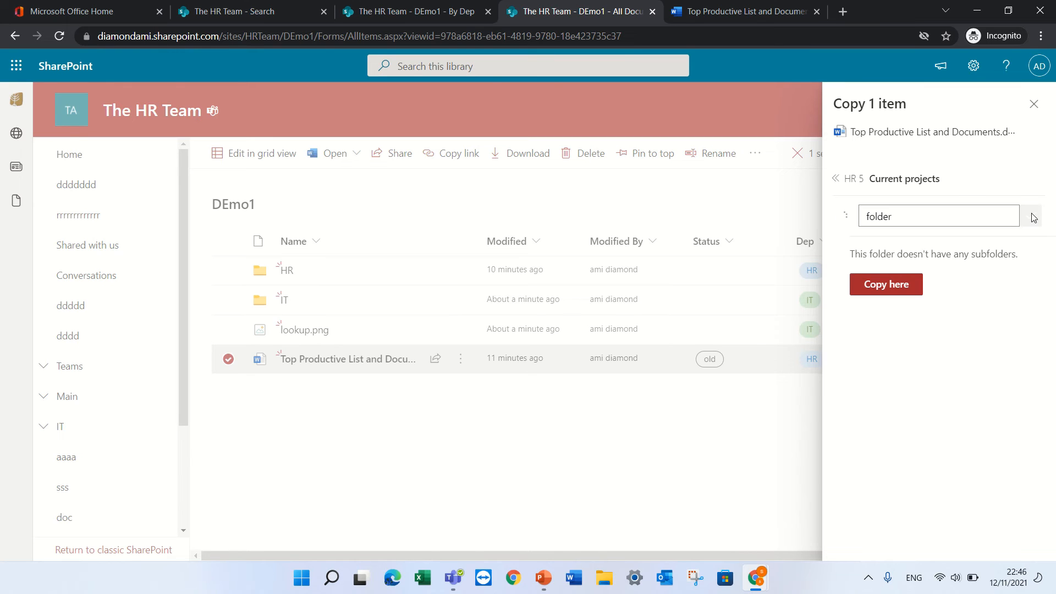
pyautogui.click(889, 302)
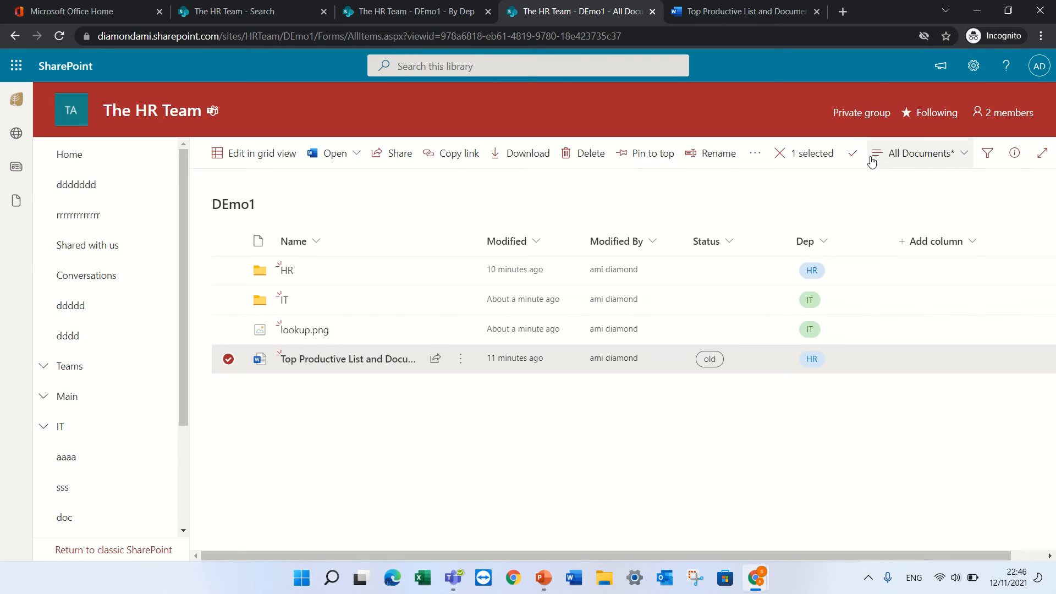
pyautogui.click(872, 160)
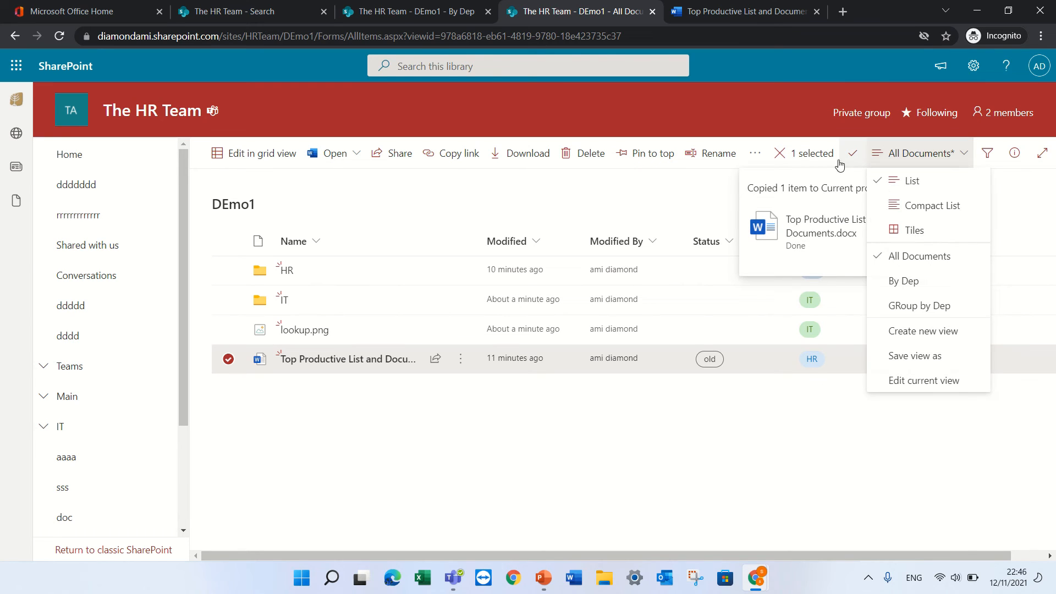
pyautogui.click(832, 446)
pyautogui.click(831, 446)
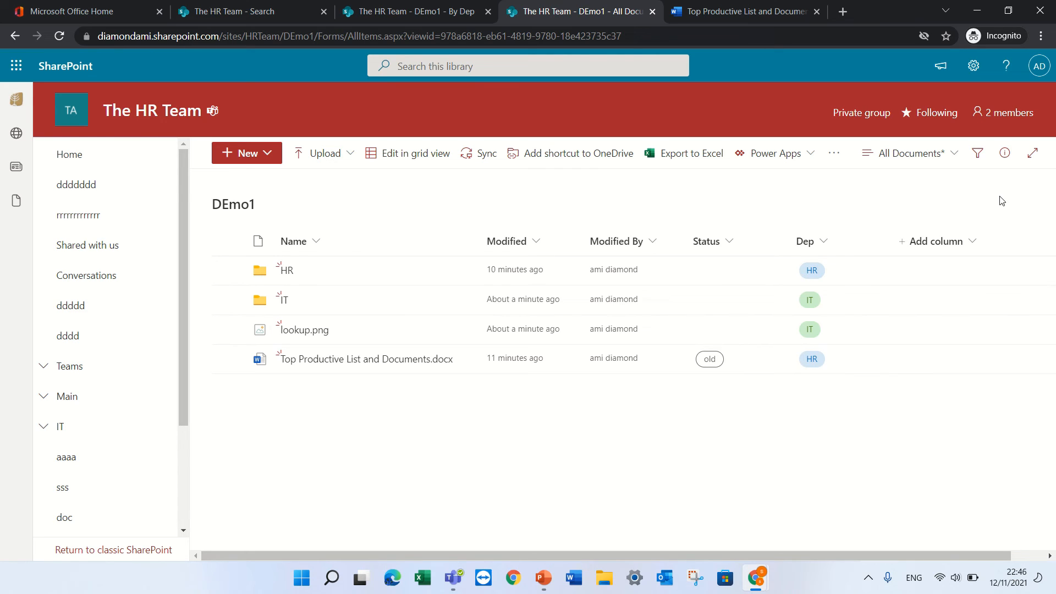
# Select Top Productive List and Documents.docx and create a Request sign-off flow for it
pyautogui.click(228, 359)
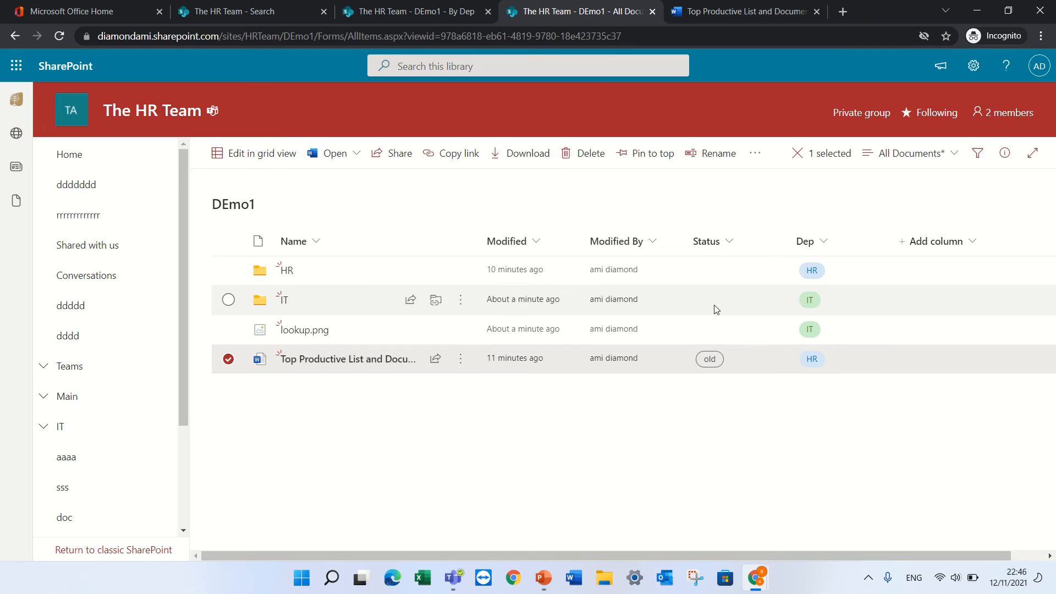
pyautogui.click(755, 154)
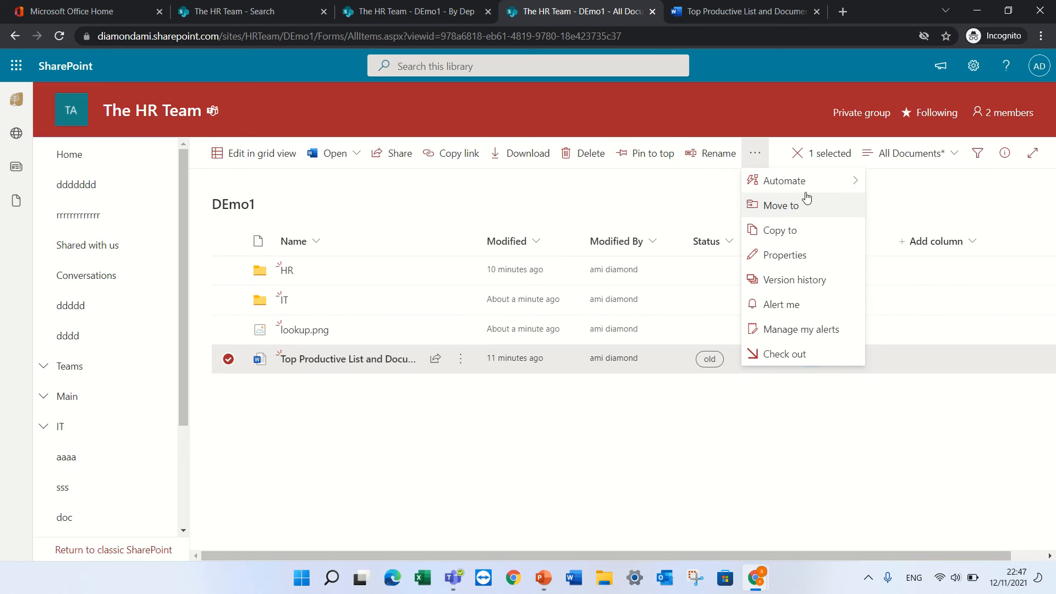
pyautogui.moveTo(816, 187)
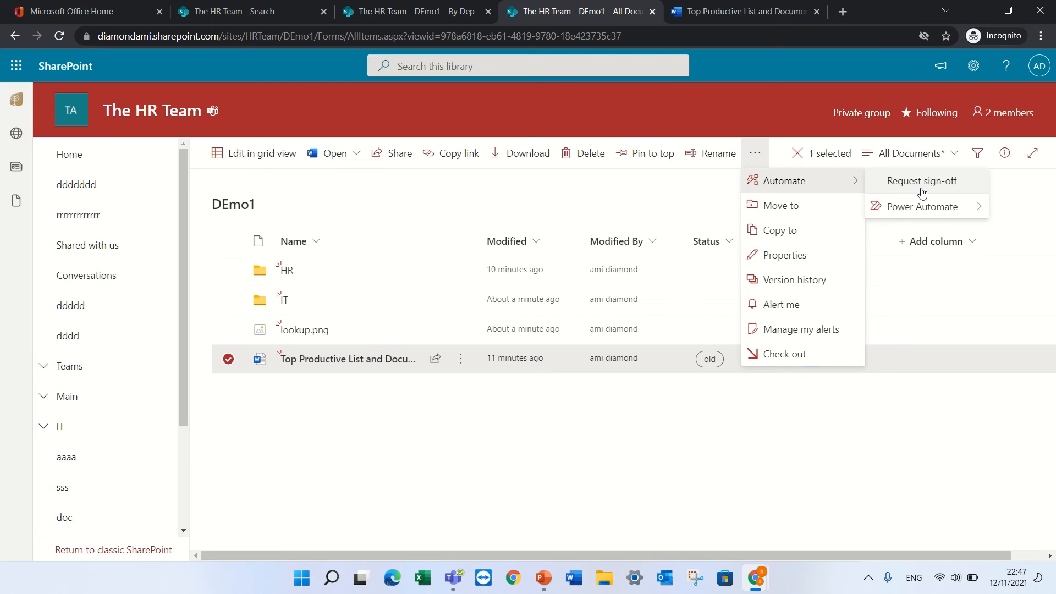
pyautogui.click(922, 192)
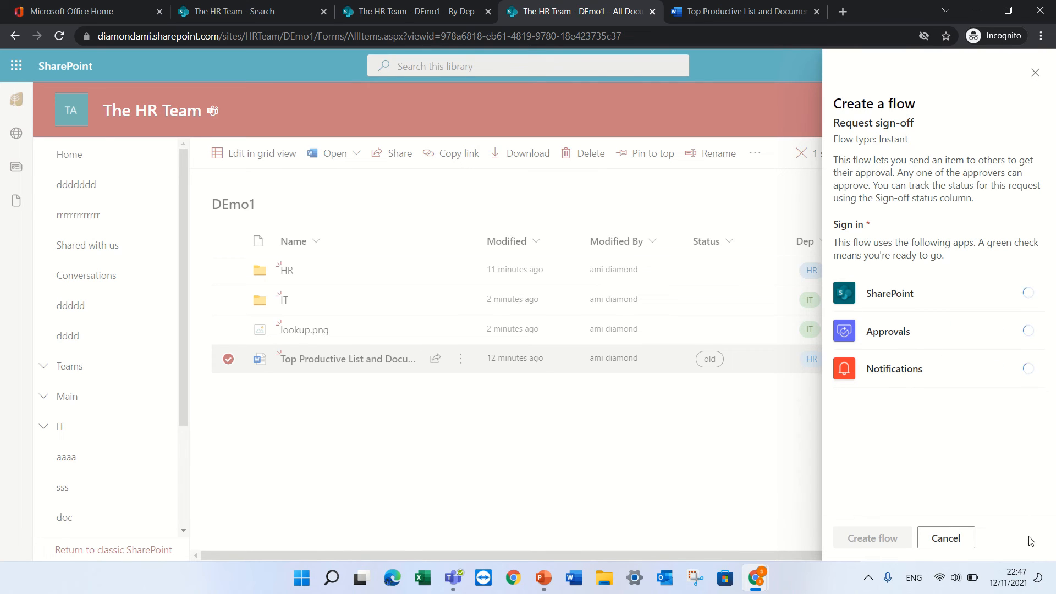
pyautogui.click(874, 538)
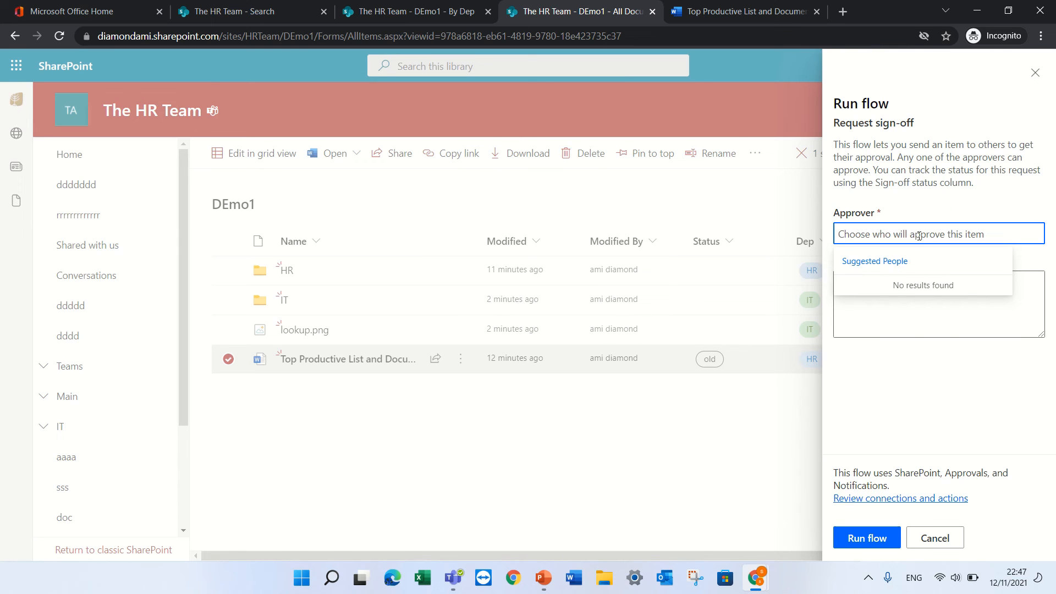
# Pick the colleague as approver, add the message 'please approve', and run the flow
pyautogui.write('alex')
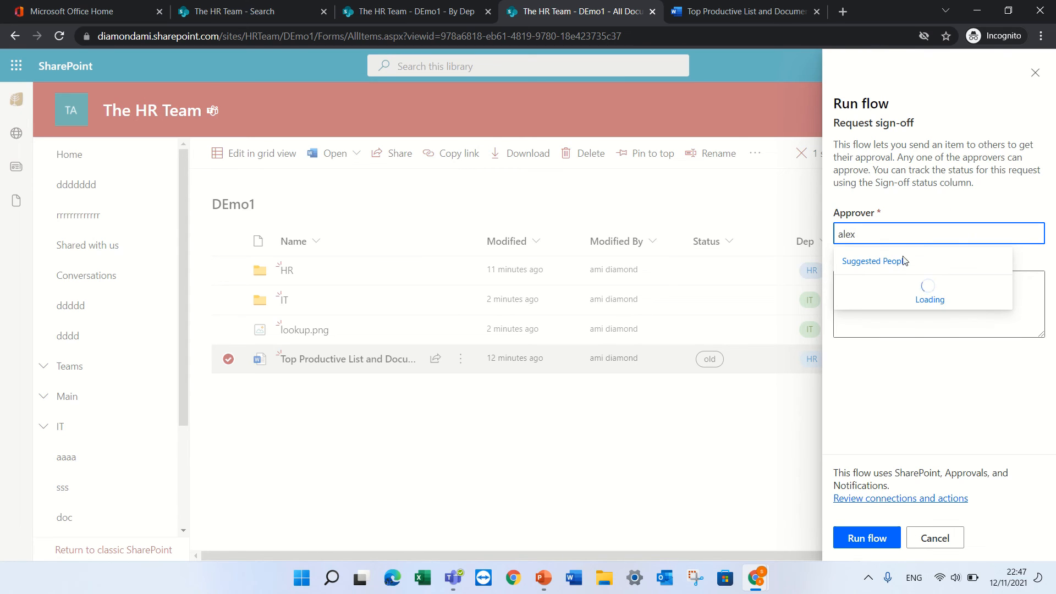
pyautogui.click(917, 286)
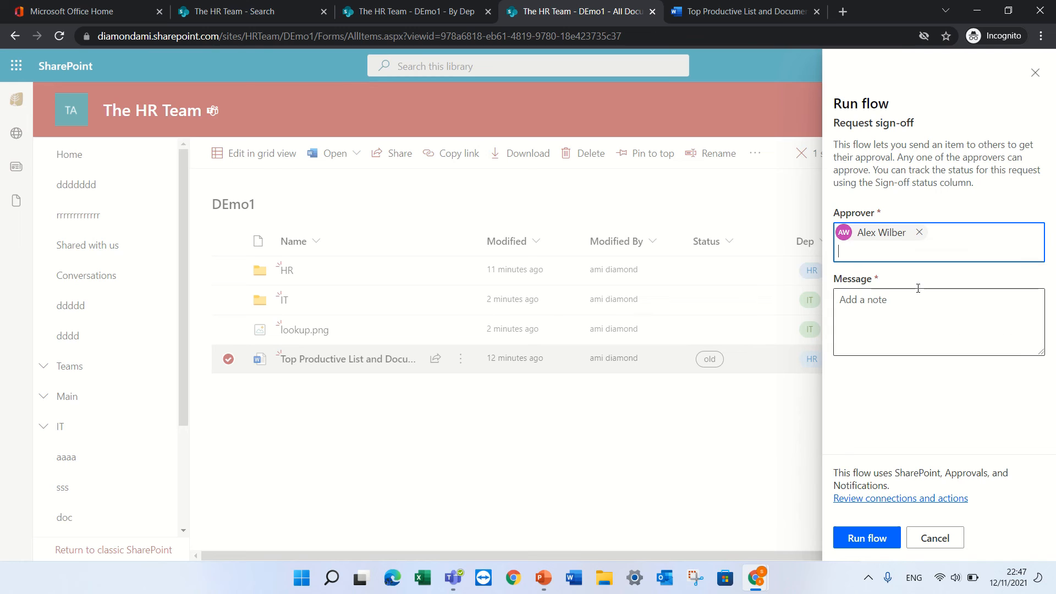
pyautogui.click(902, 310)
pyautogui.write('dfsdfhsdkf')
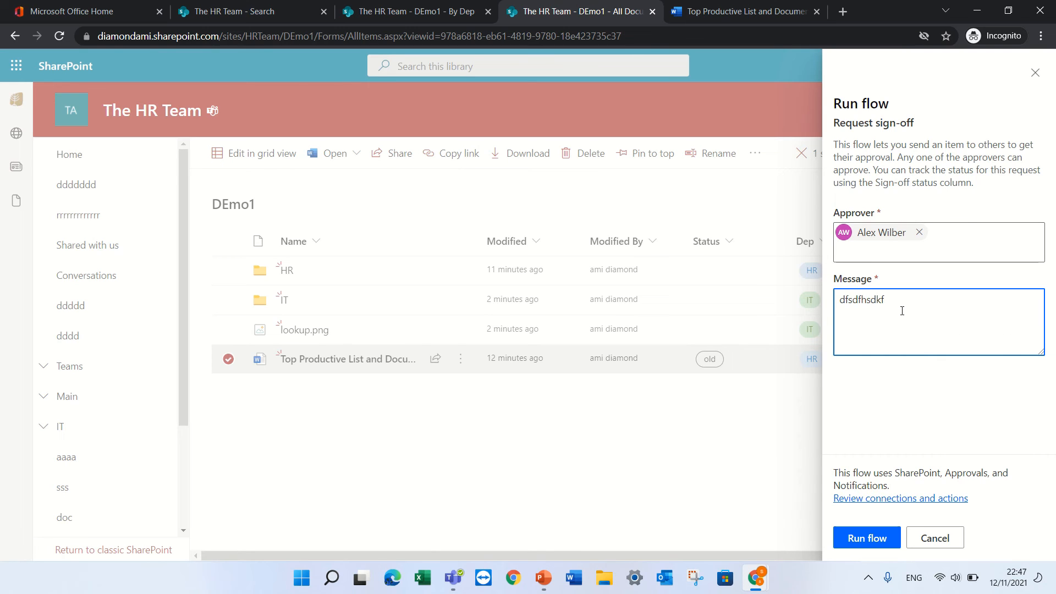
pyautogui.press('BackSpace')
pyautogui.press('BackSpace')
pyautogui.press('BackSpace')
pyautogui.press('BackSpace')
pyautogui.press('BackSpace')
pyautogui.press('BackSpace')
pyautogui.press('BackSpace')
pyautogui.press('BackSpace')
pyautogui.press('BackSpace')
pyautogui.write('plea')
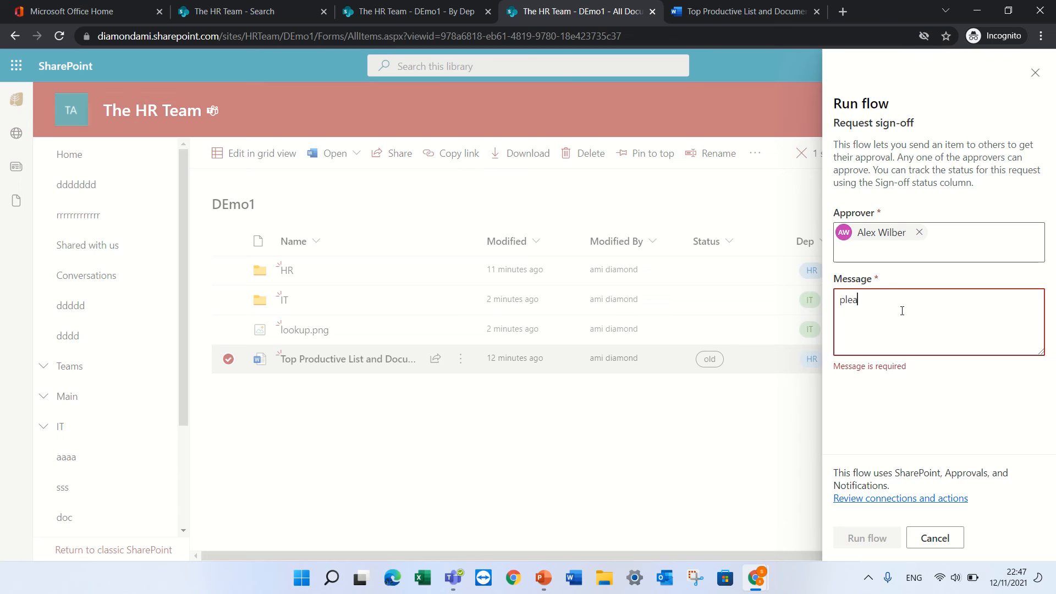
pyautogui.write('se appr')
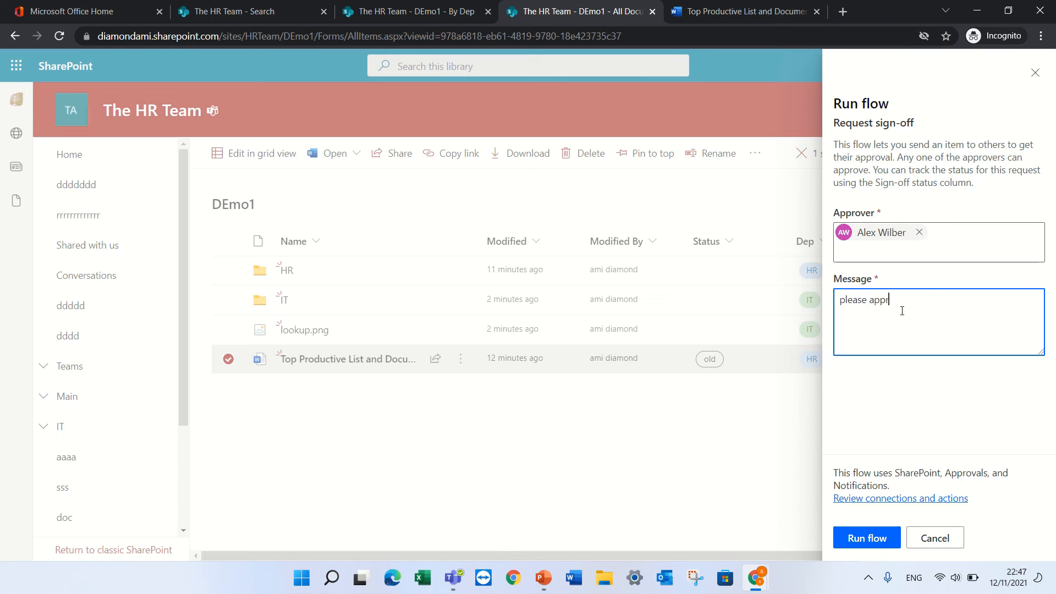
pyautogui.write('ove')
pyautogui.click(874, 538)
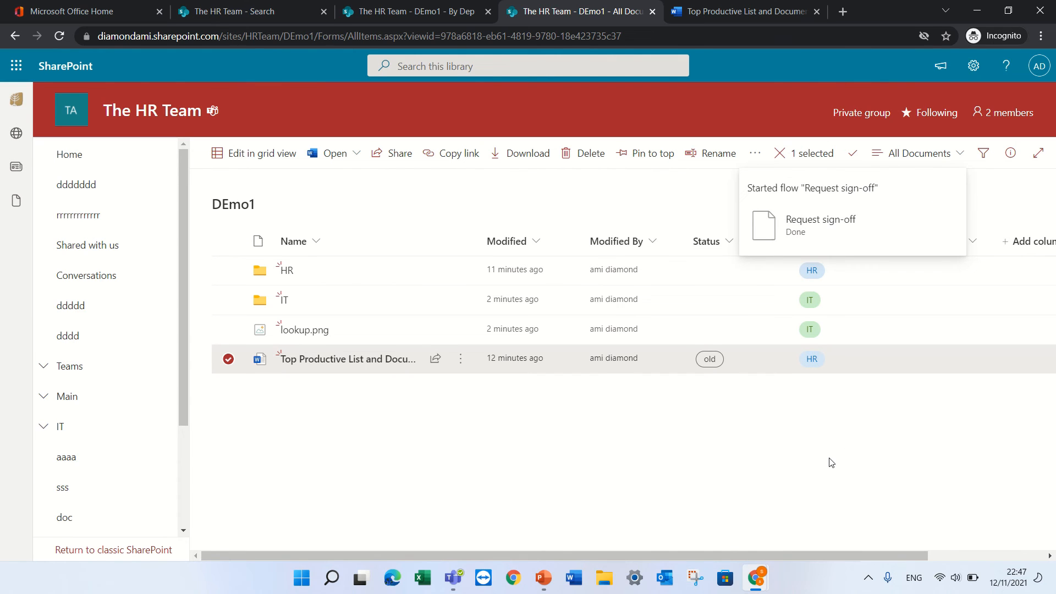
pyautogui.click(870, 462)
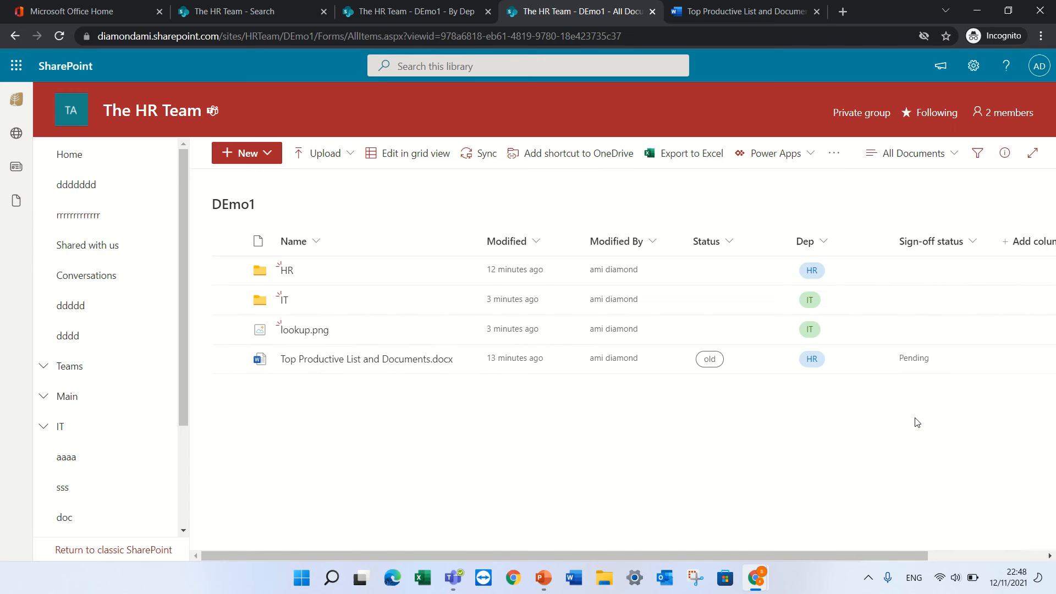
# Browse the available column types and the library's Automate options, then dismiss the menu
pyautogui.click(1012, 245)
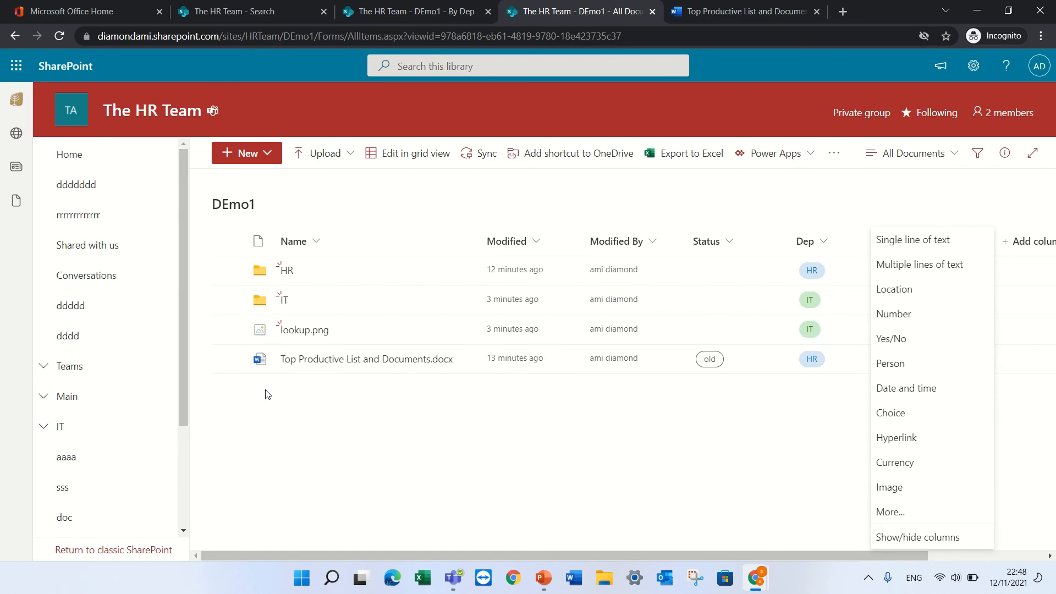
pyautogui.click(832, 155)
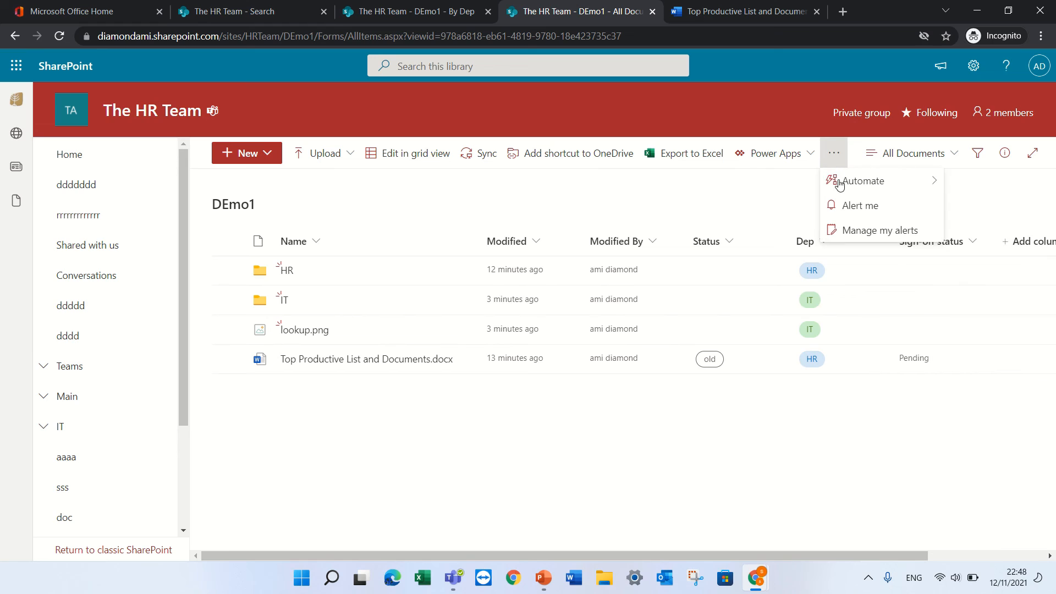
pyautogui.moveTo(831, 186)
pyautogui.moveTo(773, 181)
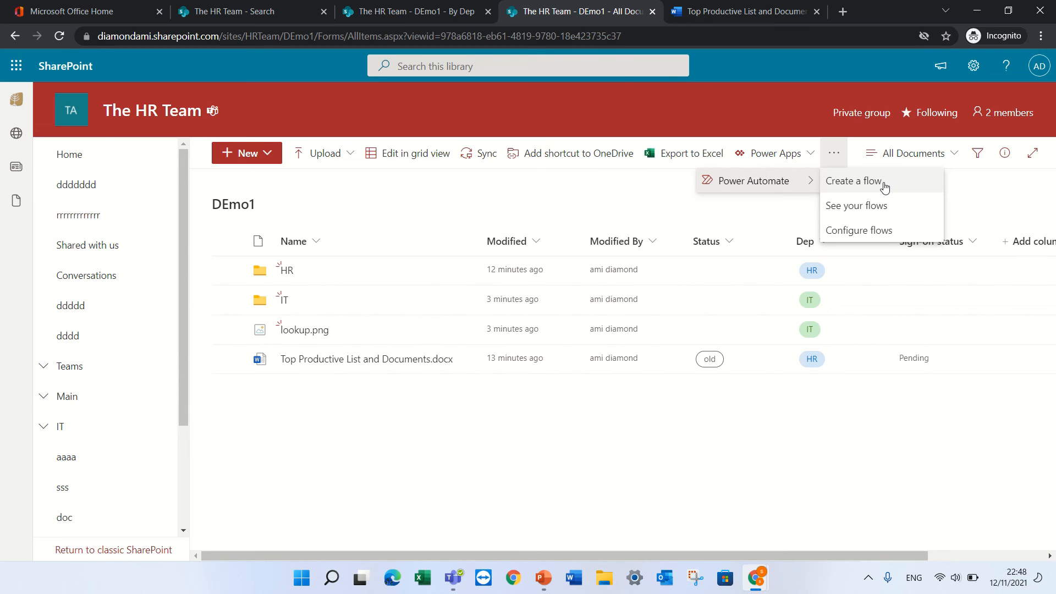
pyautogui.click(812, 408)
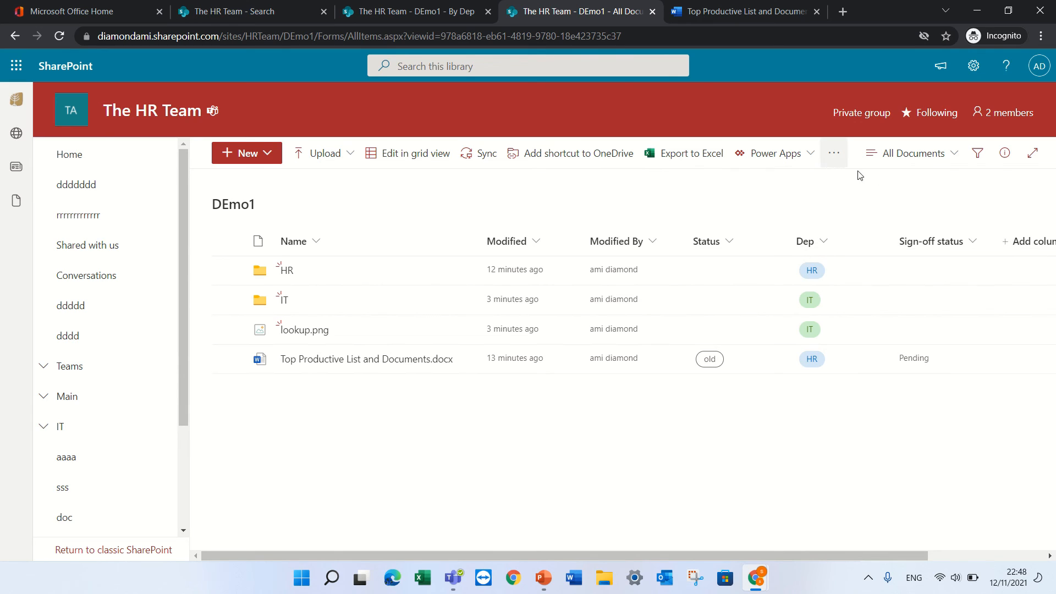
# Add a Date and time column named Due to the library
pyautogui.click(1018, 241)
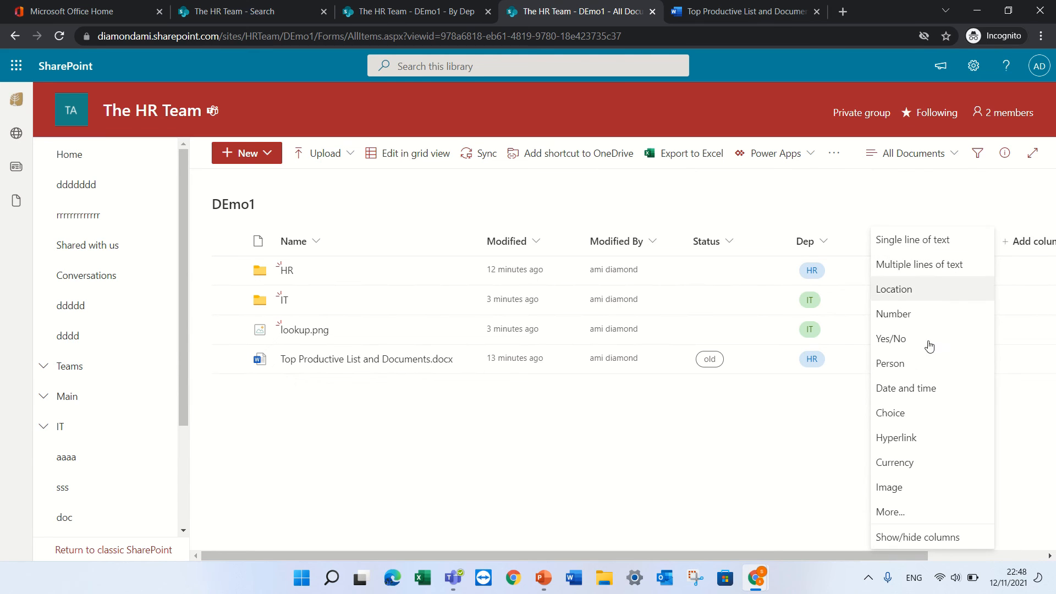
pyautogui.click(913, 388)
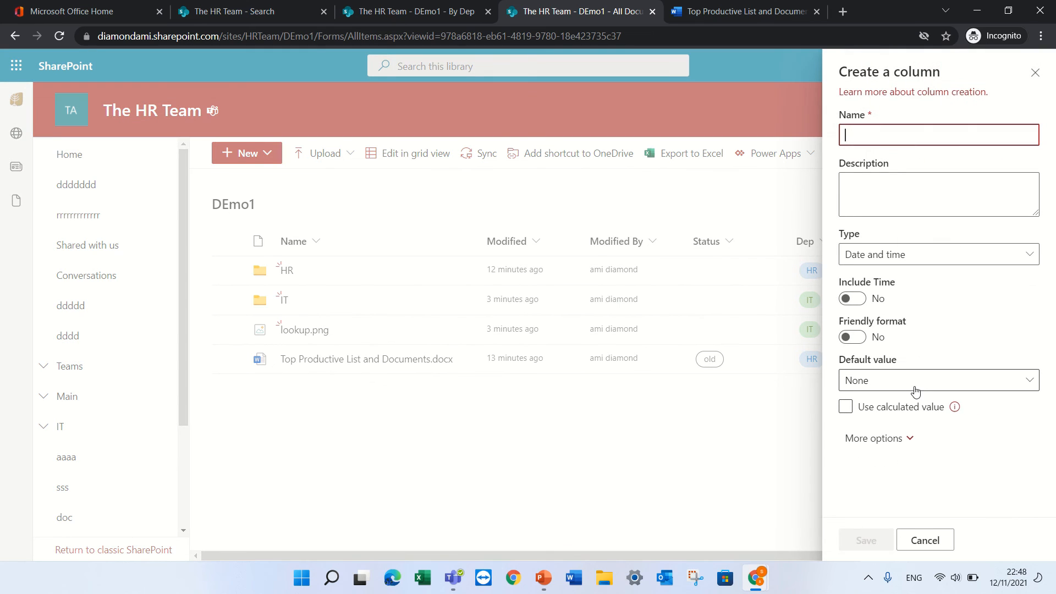
pyautogui.write('date')
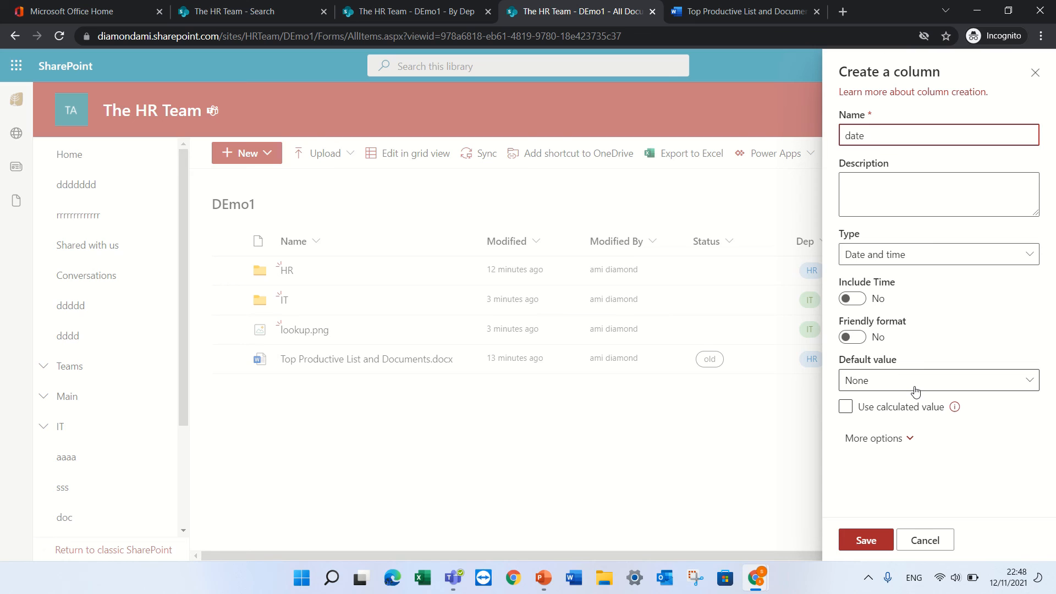
pyautogui.press('BackSpace')
pyautogui.press('BackSpace')
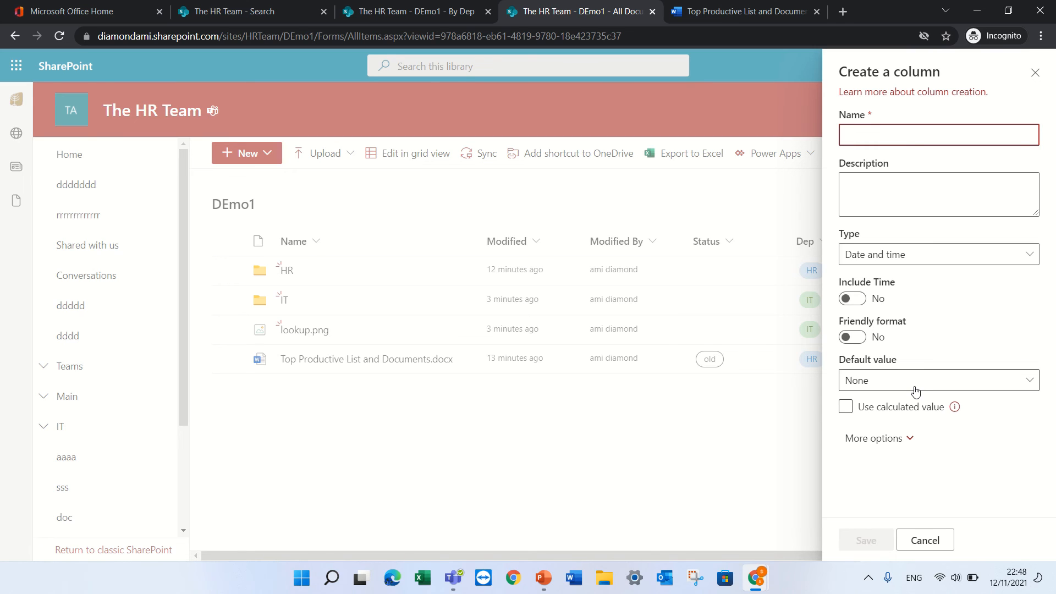
pyautogui.write('Due')
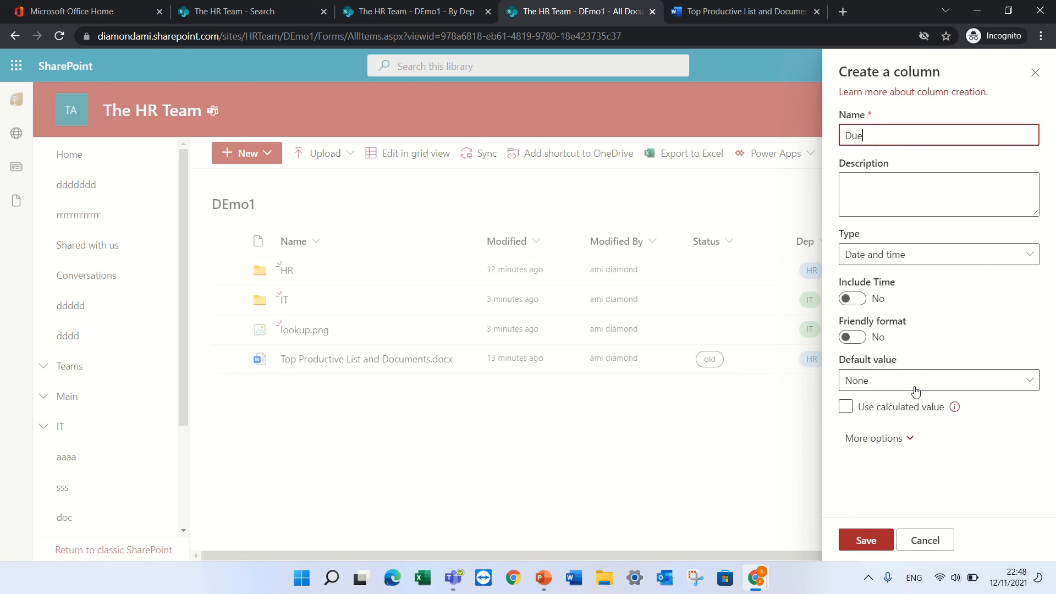
pyautogui.click(856, 544)
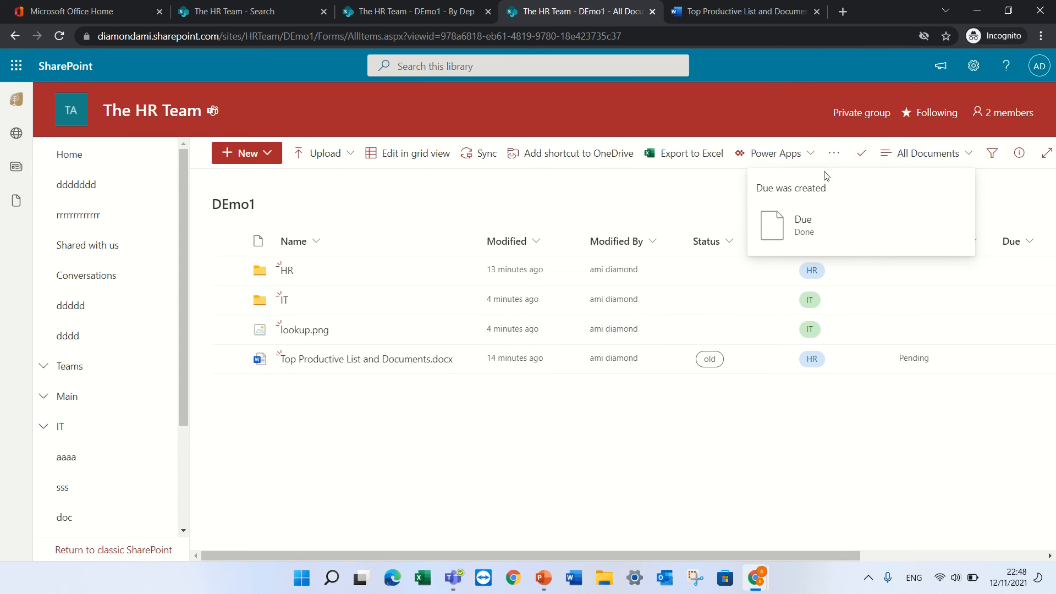
pyautogui.click(833, 153)
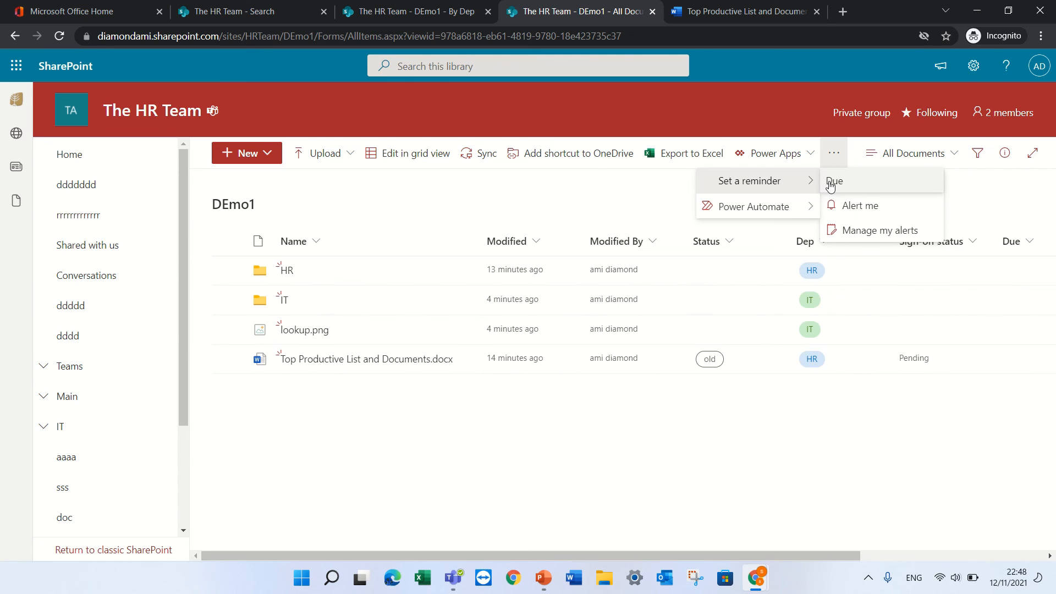
# Create a Due-based email reminder flow set to 30 days in advance
pyautogui.click(867, 187)
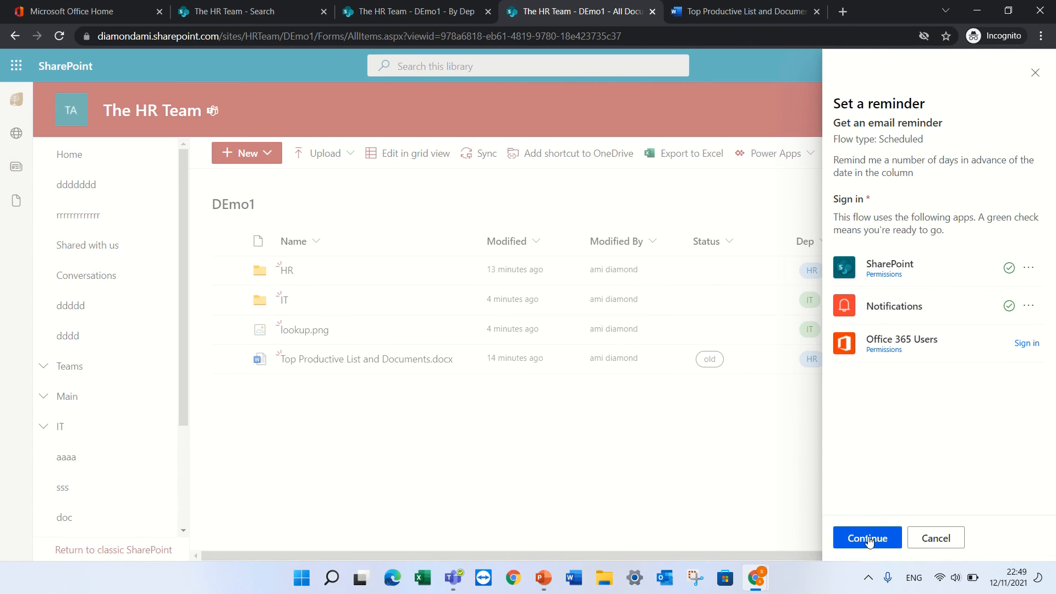
pyautogui.click(868, 542)
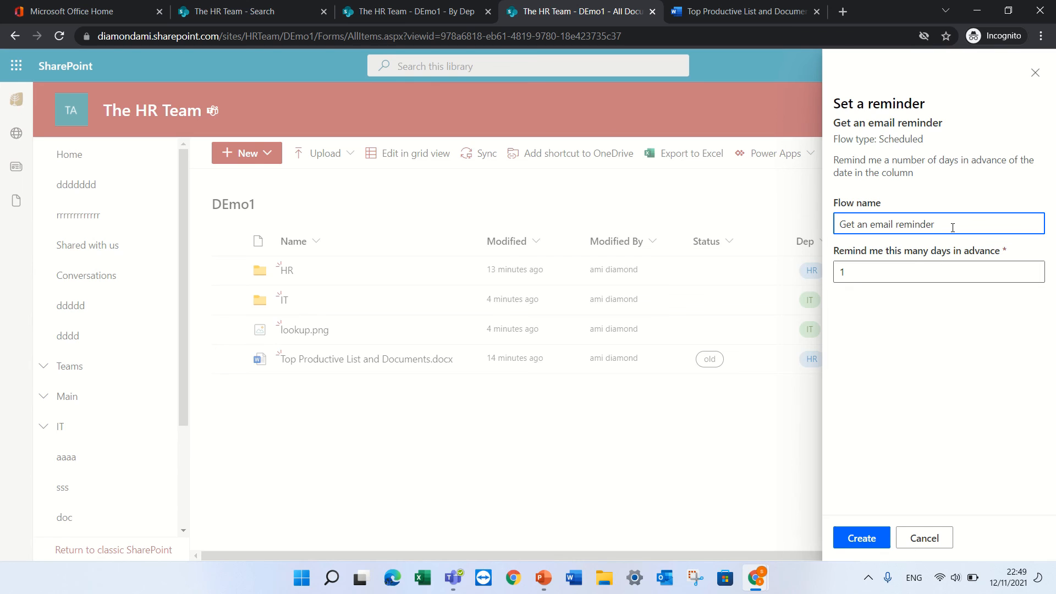
pyautogui.moveTo(935, 272); pyautogui.dragTo(825, 272)
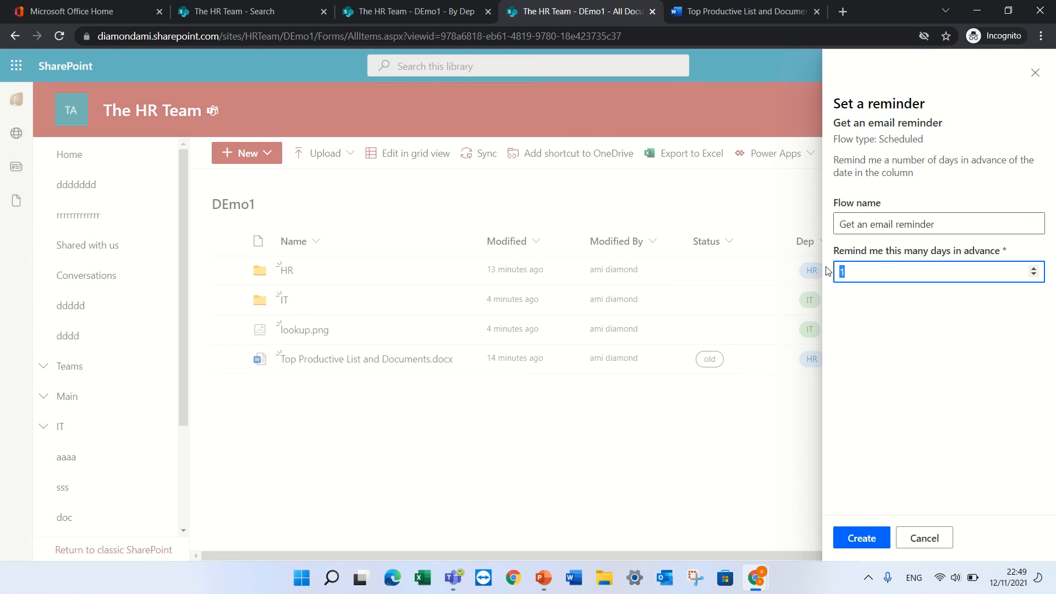
pyautogui.write('30')
pyautogui.click(862, 537)
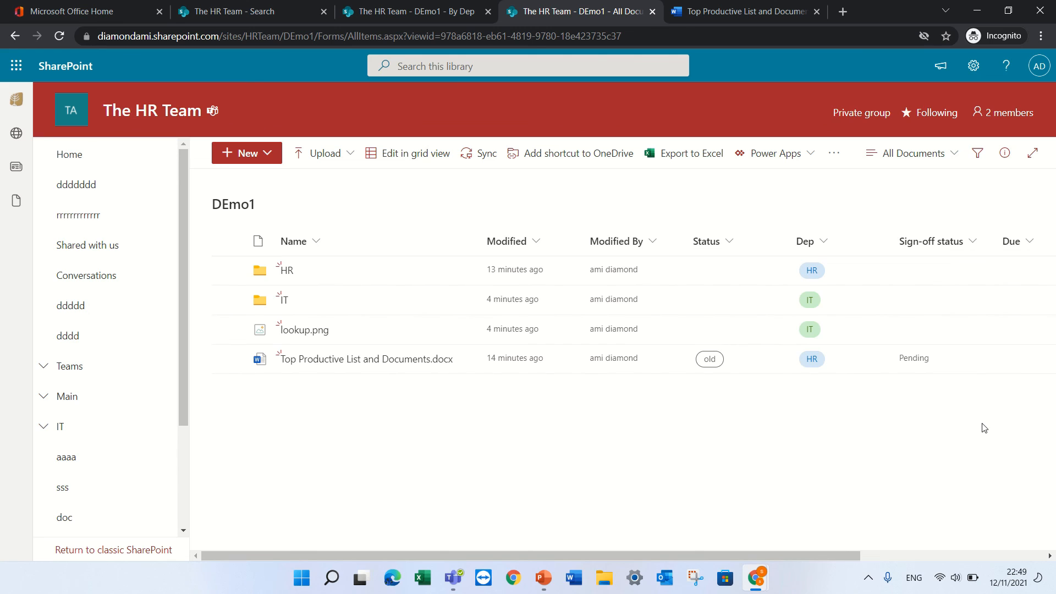
# Set the Due date of Top Productive List and Documents.docx to 11/30/2021 in its details pane
pyautogui.rightClick(907, 378)
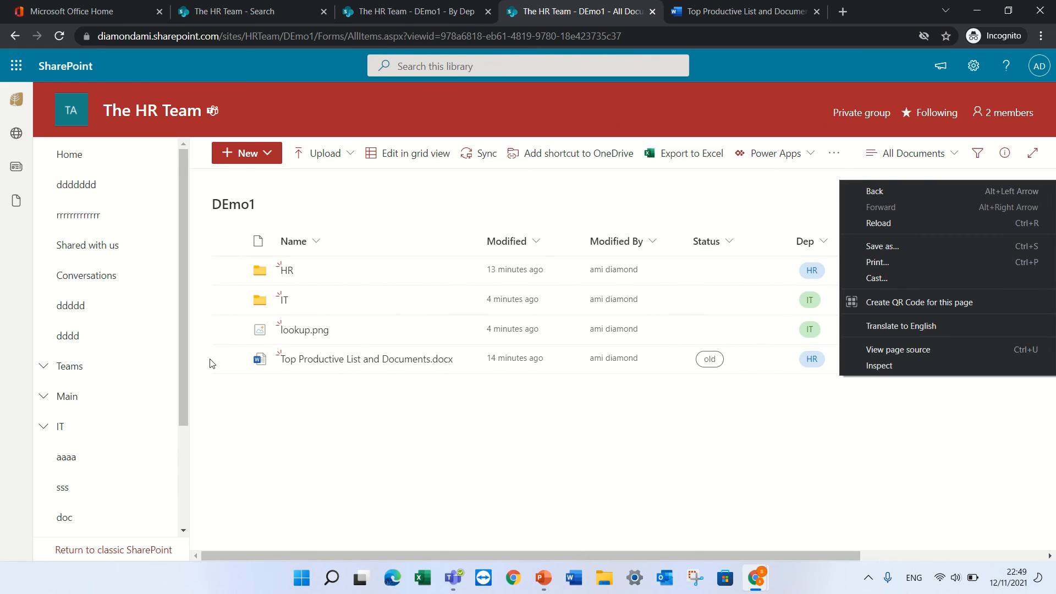
pyautogui.click(228, 363)
pyautogui.click(228, 360)
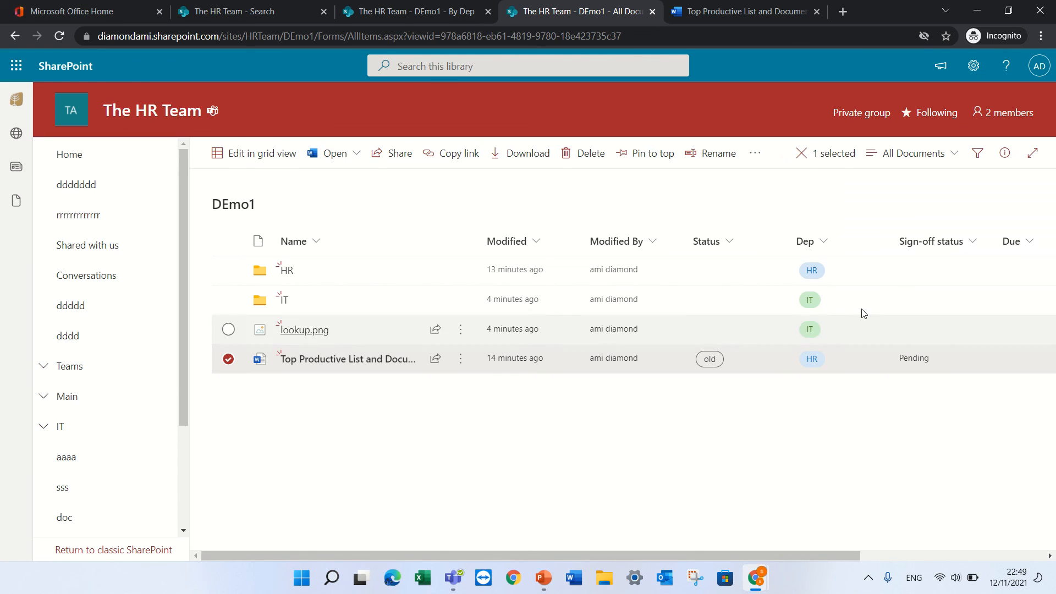
pyautogui.click(1007, 157)
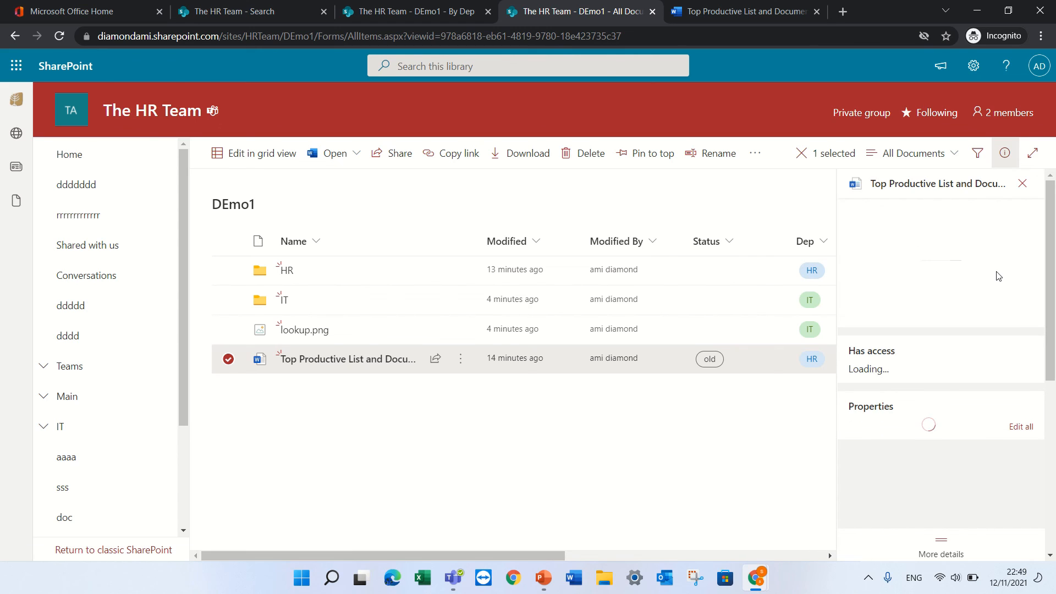
pyautogui.moveTo(1042, 325); pyautogui.dragTo(1051, 365)
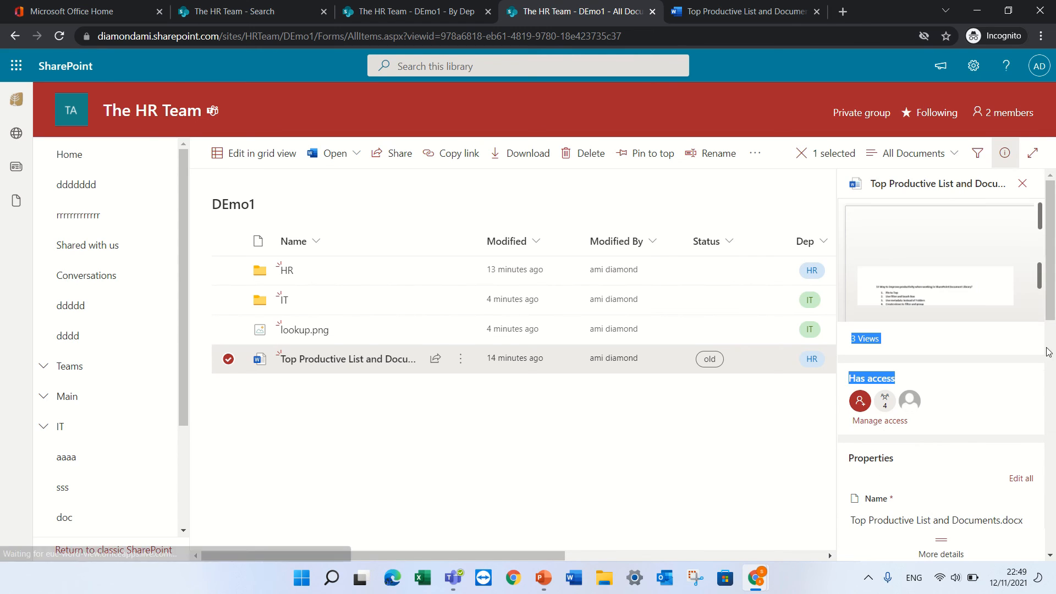
pyautogui.moveTo(1052, 281); pyautogui.dragTo(1048, 424)
pyautogui.click(902, 372)
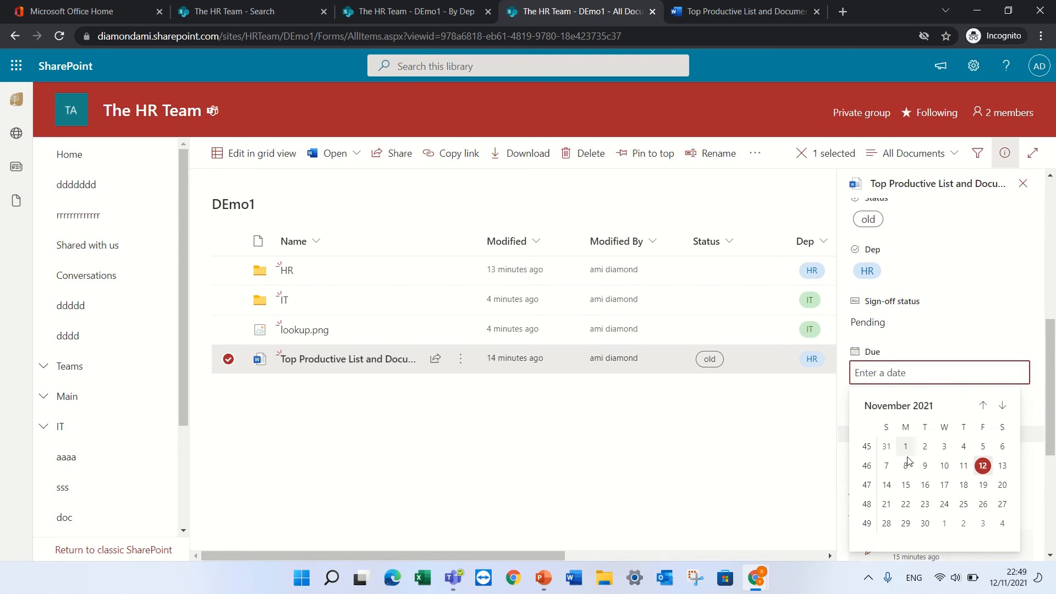
pyautogui.click(924, 523)
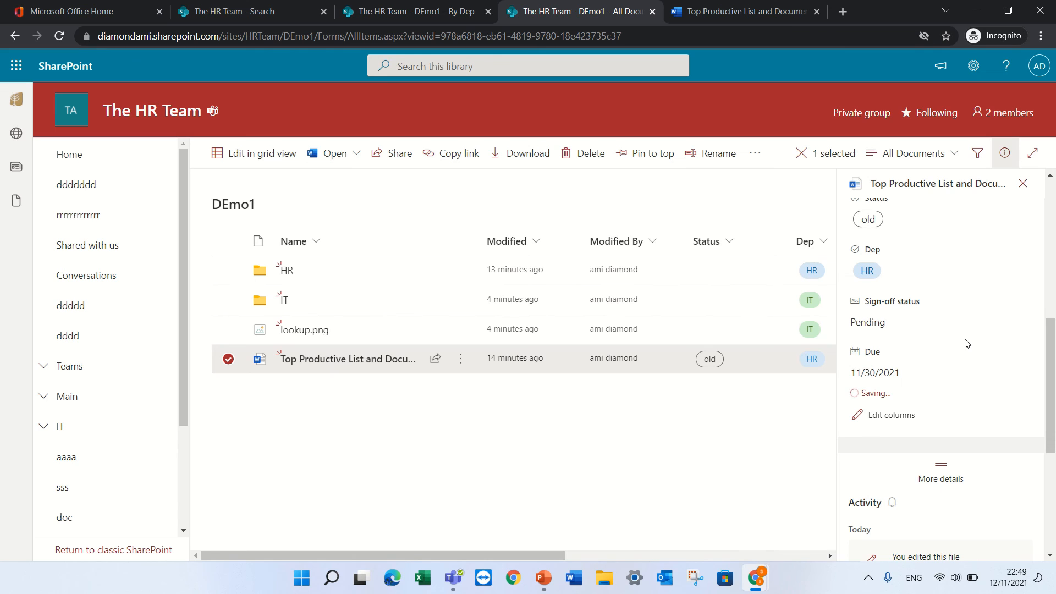
# Close the details pane and open the document in Word for the web
pyautogui.click(742, 418)
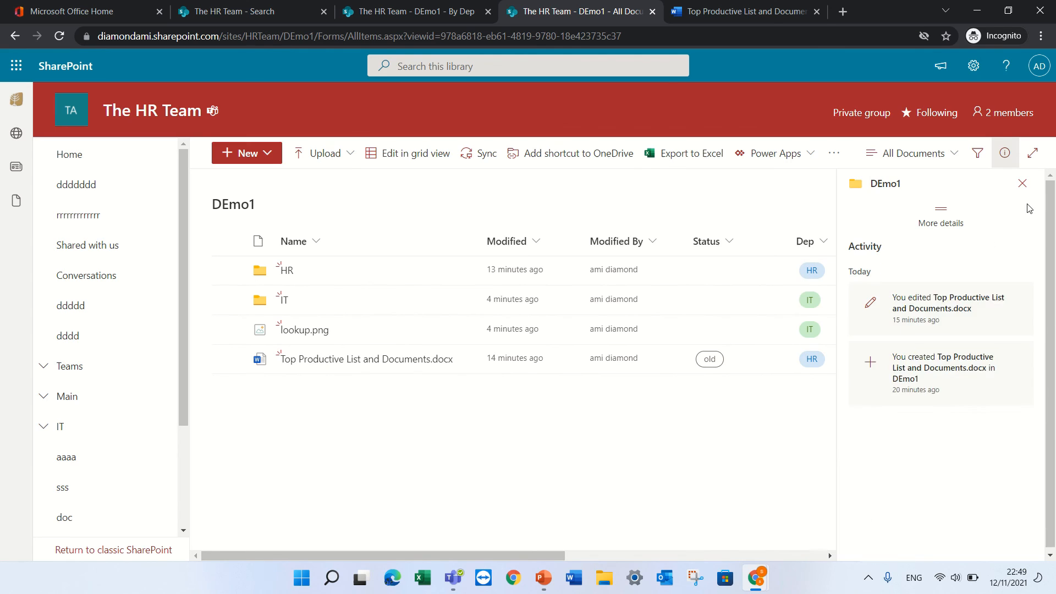
pyautogui.click(1022, 185)
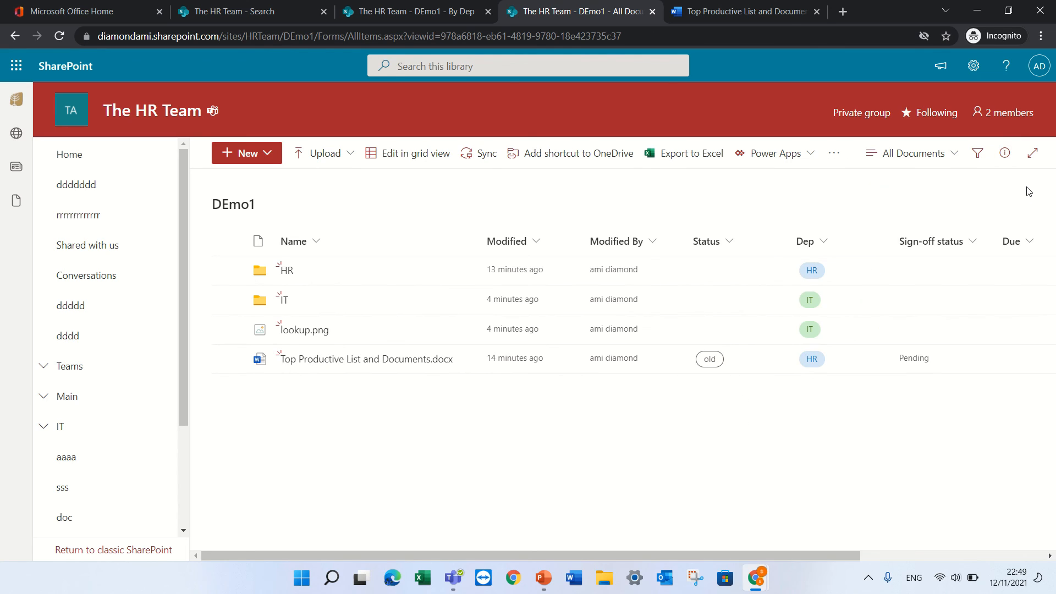
pyautogui.moveTo(767, 552); pyautogui.dragTo(832, 555)
pyautogui.click(319, 362)
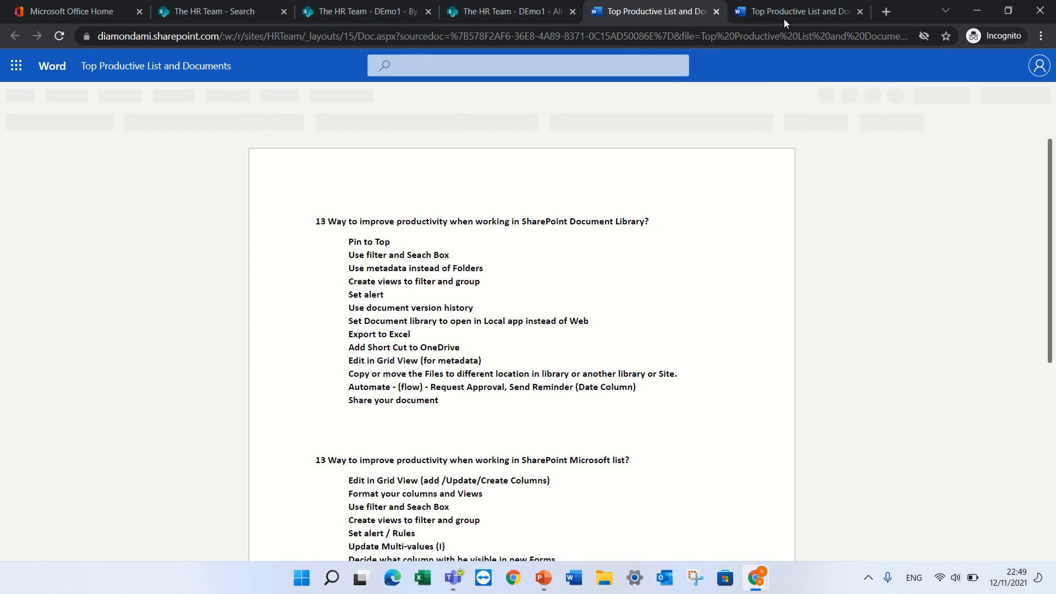
# Close the Word for the web tab to get back to the DEmo1 library
pyautogui.click(718, 11)
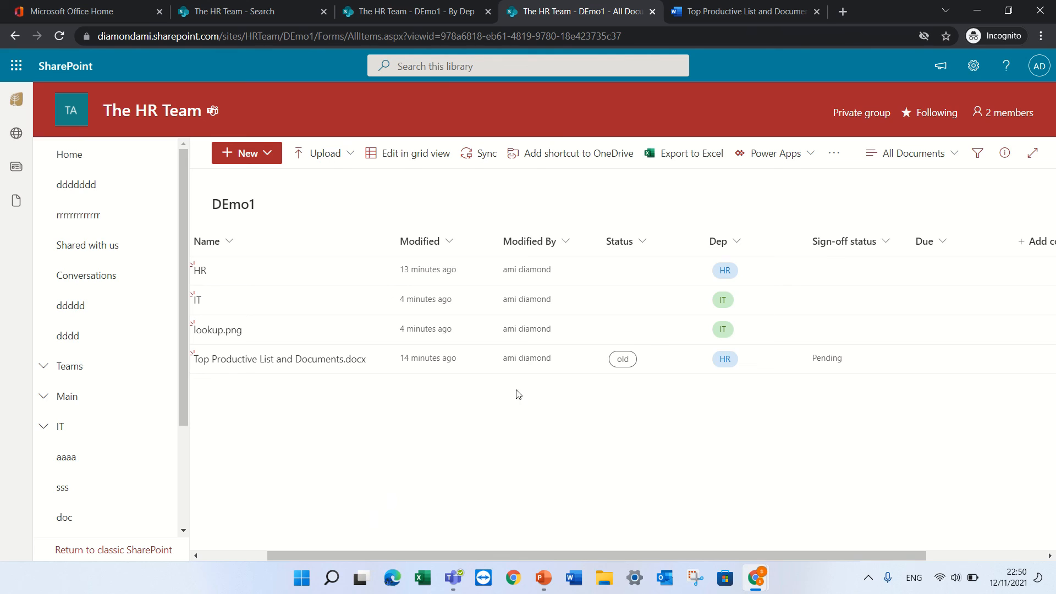
# Configure the document's share link for Specific people with Allow editing on
pyautogui.moveTo(482, 557); pyautogui.dragTo(269, 572)
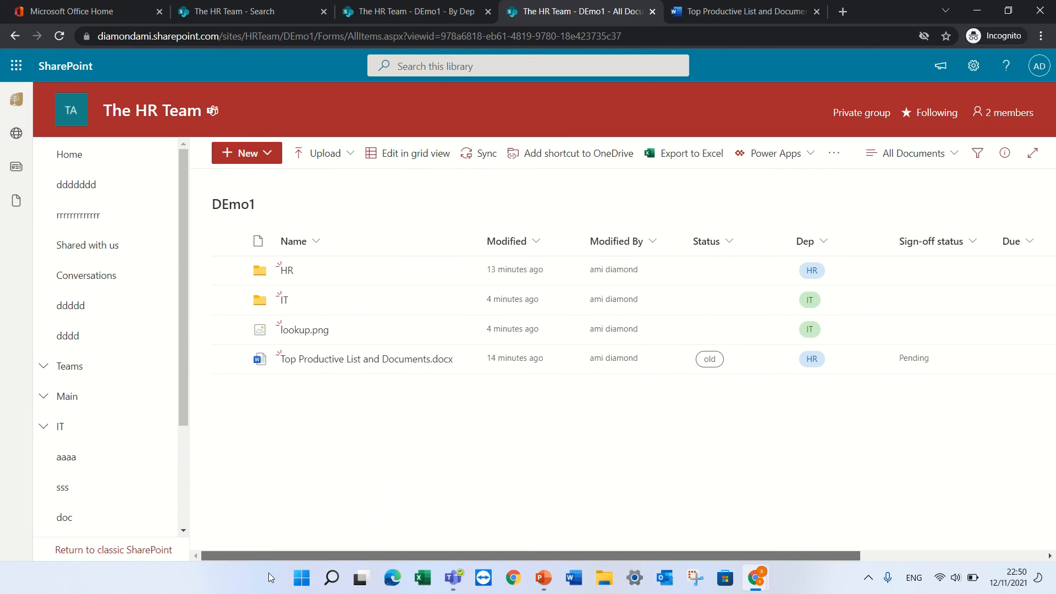
pyautogui.moveTo(470, 367)
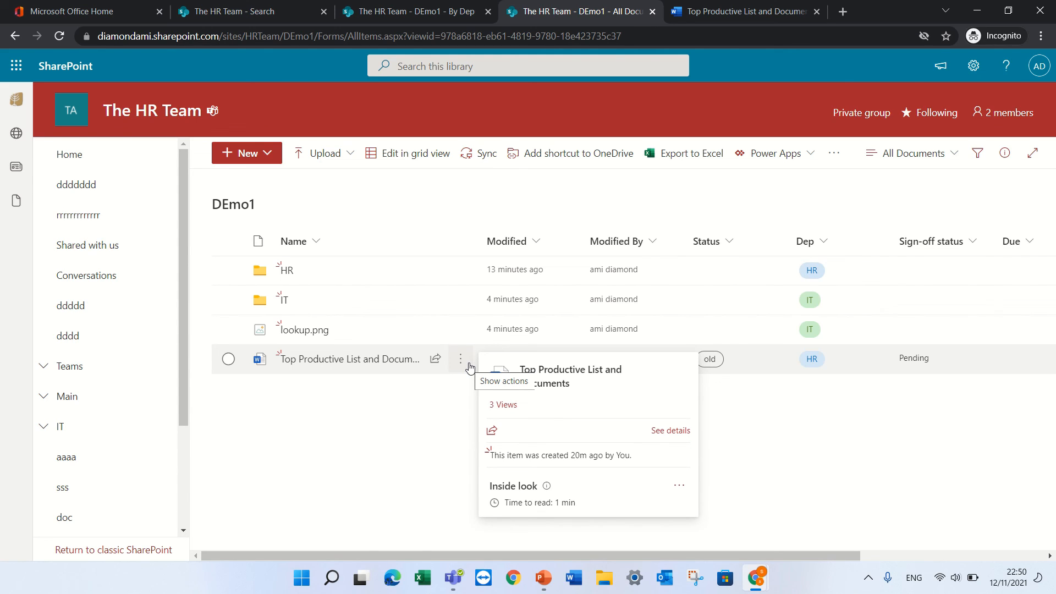
pyautogui.click(435, 360)
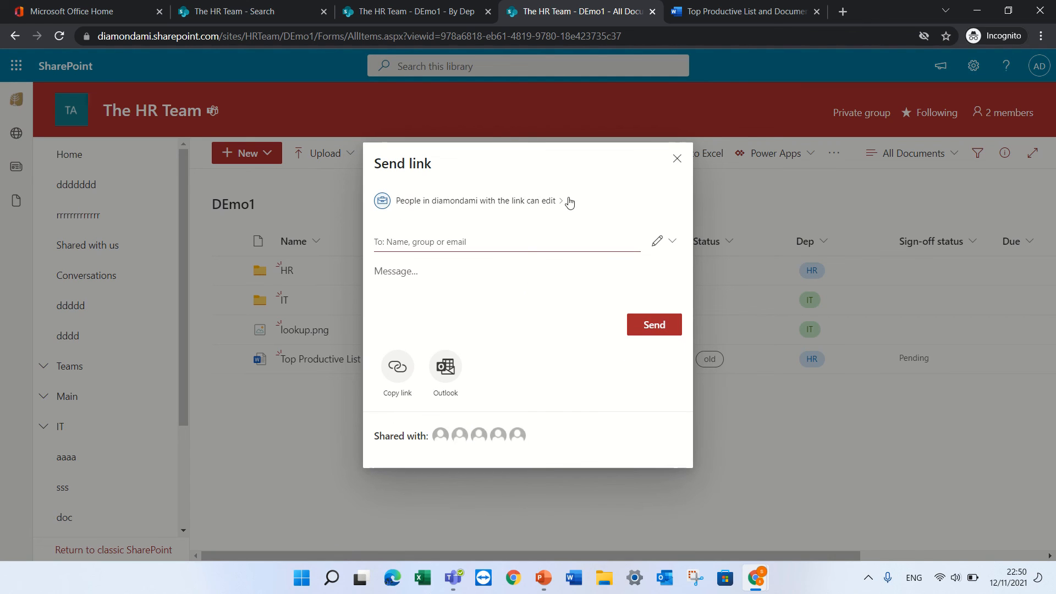
pyautogui.click(551, 203)
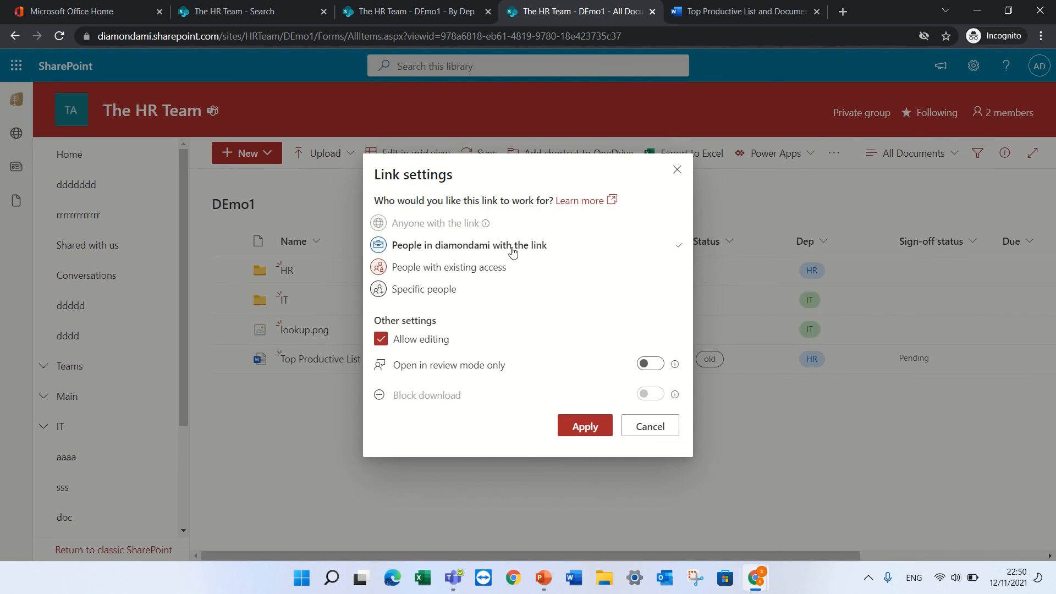
pyautogui.click(435, 293)
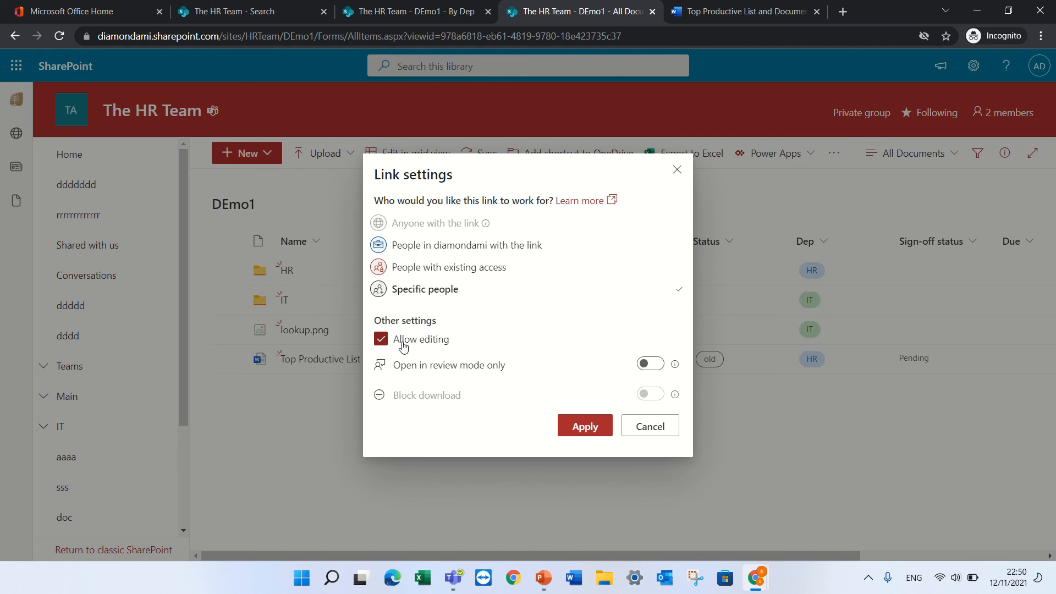
pyautogui.click(380, 344)
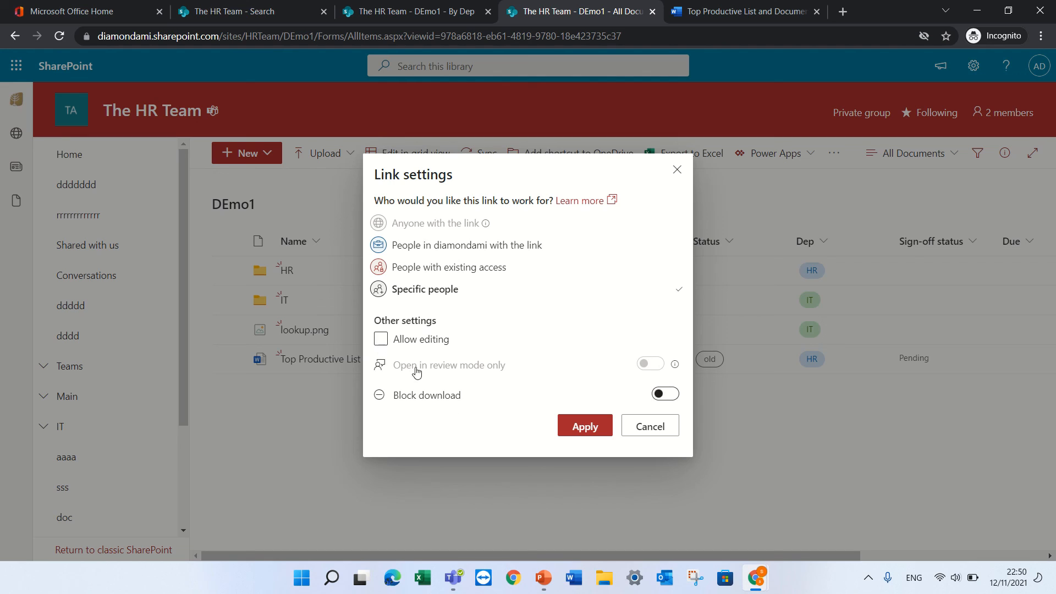
pyautogui.click(380, 339)
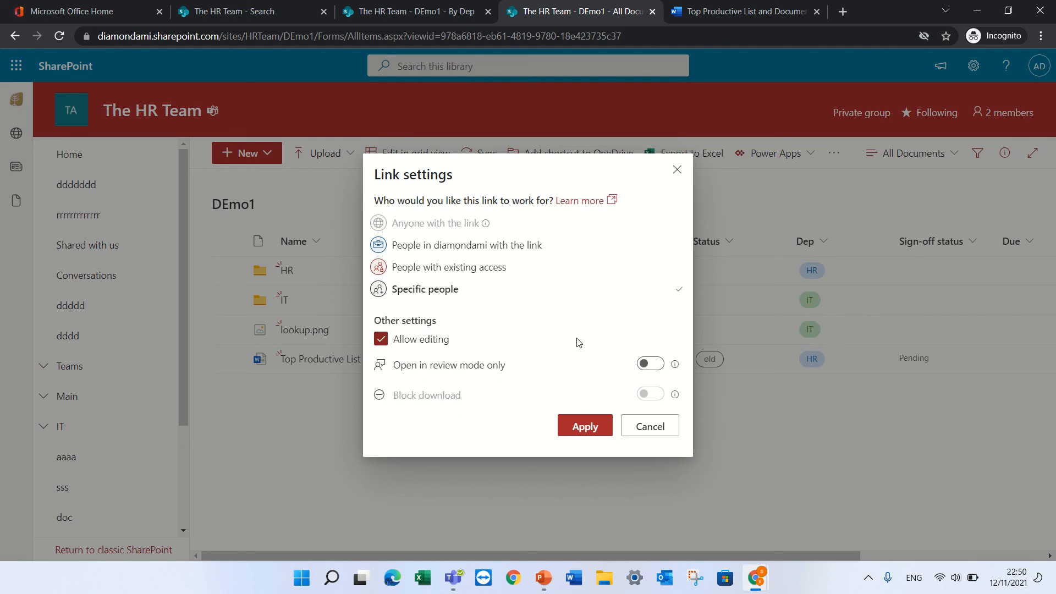
pyautogui.click(580, 427)
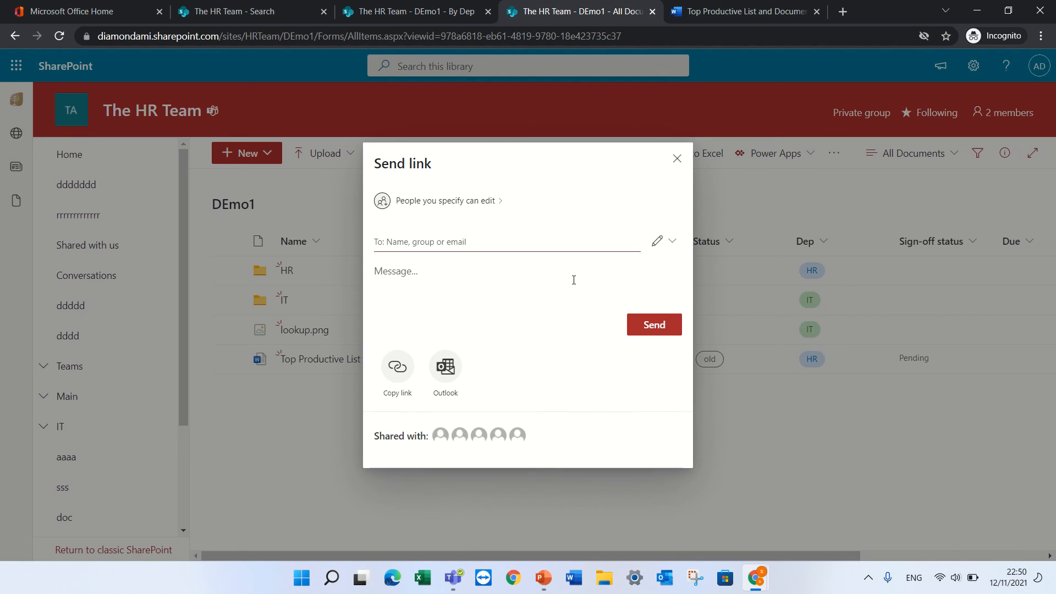
# Add the colleague as recipient with a short message and send the link
pyautogui.click(463, 240)
pyautogui.write('alex')
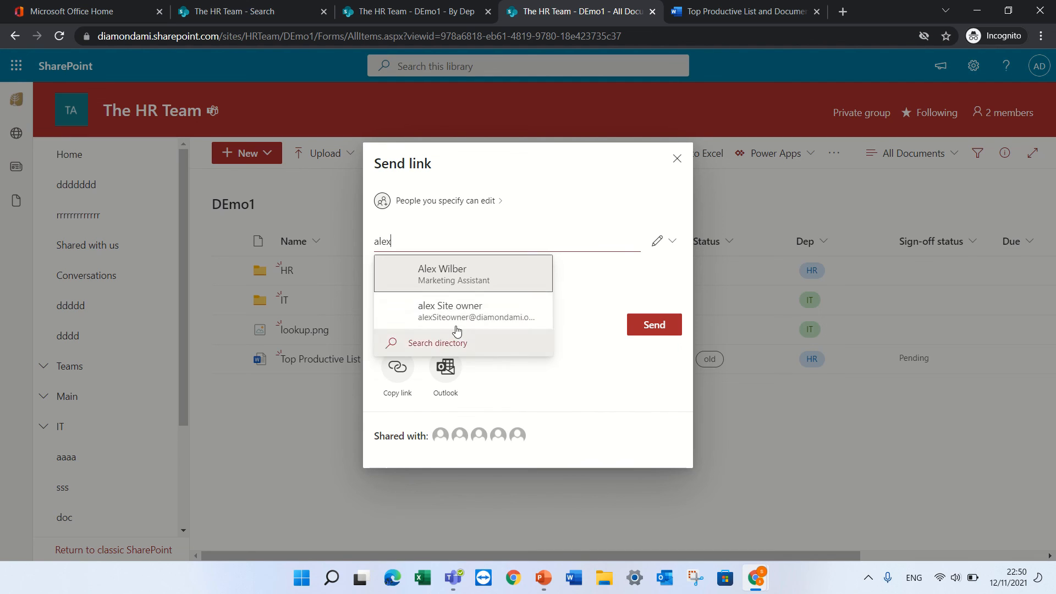
pyautogui.click(464, 275)
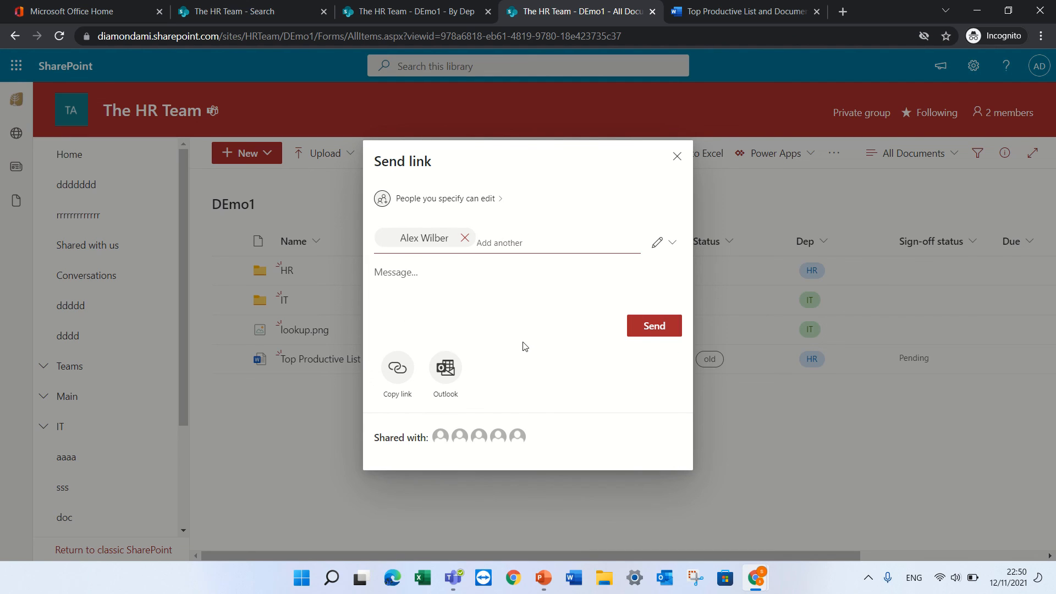
pyautogui.write('ddasjdaslkdjas')
pyautogui.click(662, 336)
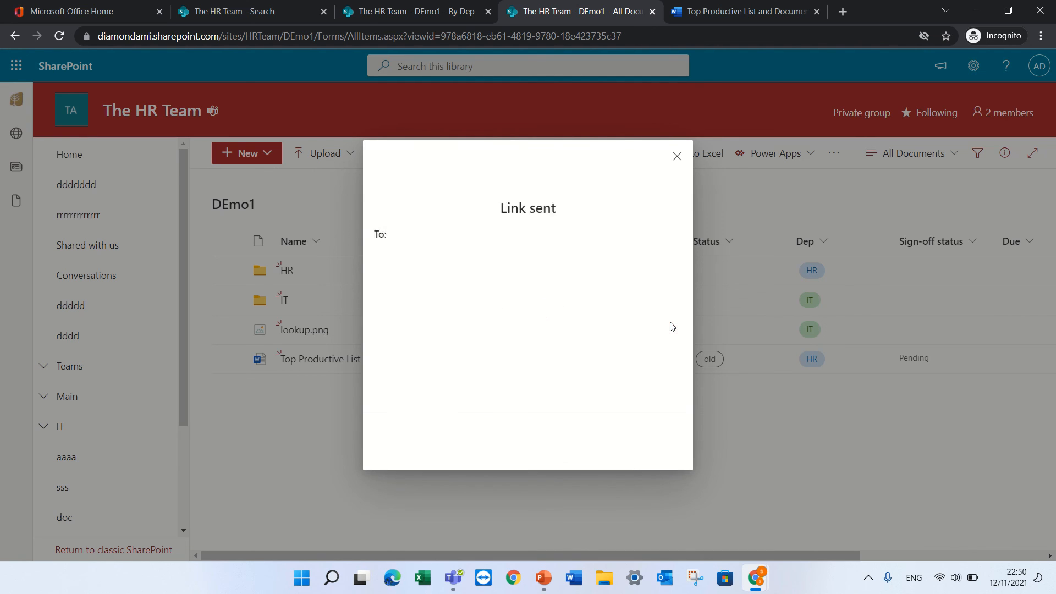
# Dismiss the Link sent dialog to show the DEmo1 list with HR, IT, lookup.png and the document
pyautogui.click(677, 261)
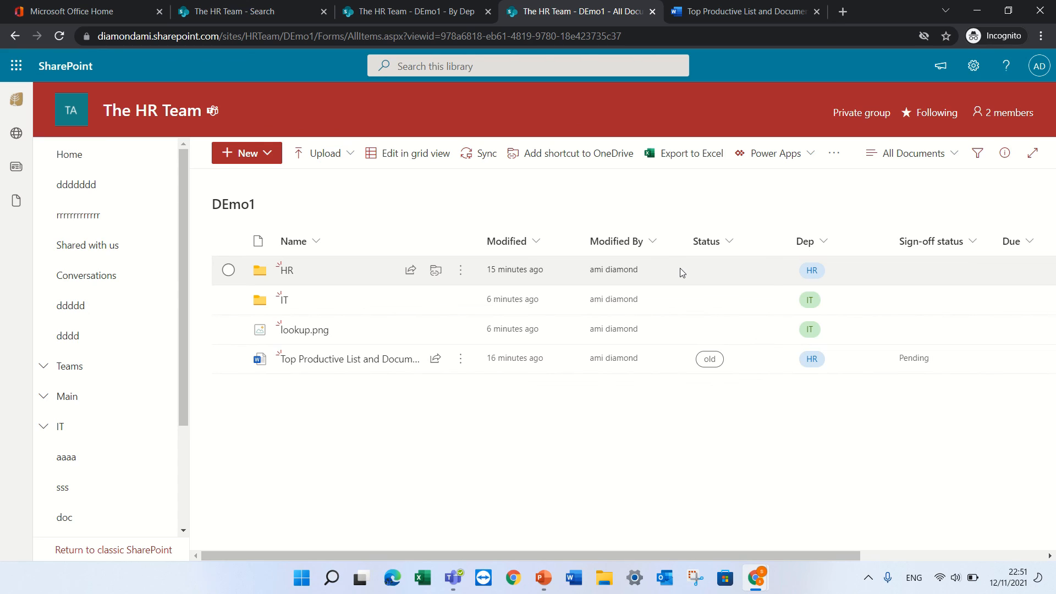
pyautogui.moveTo(598, 15)
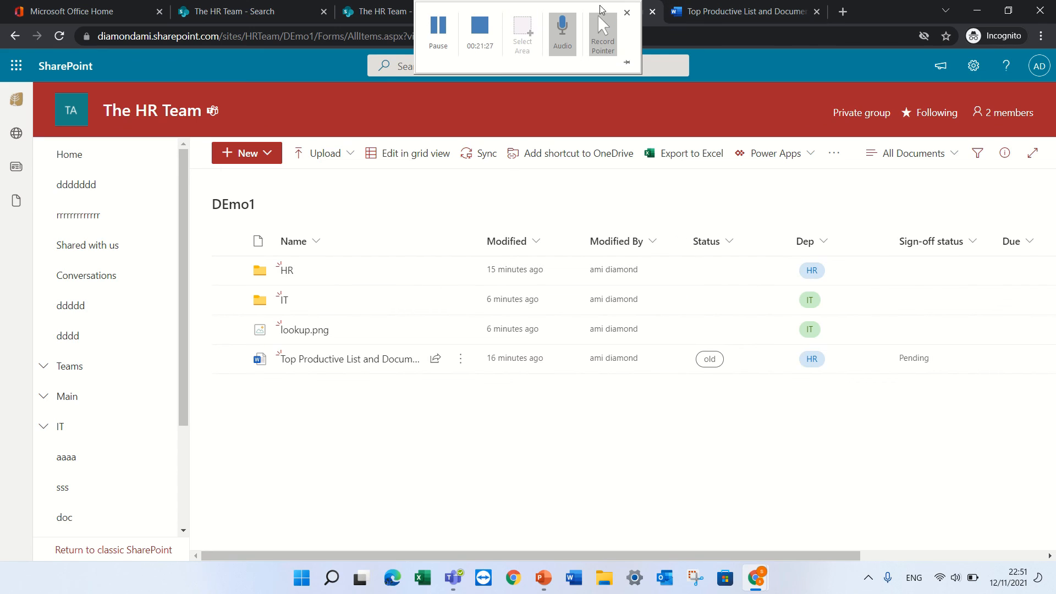